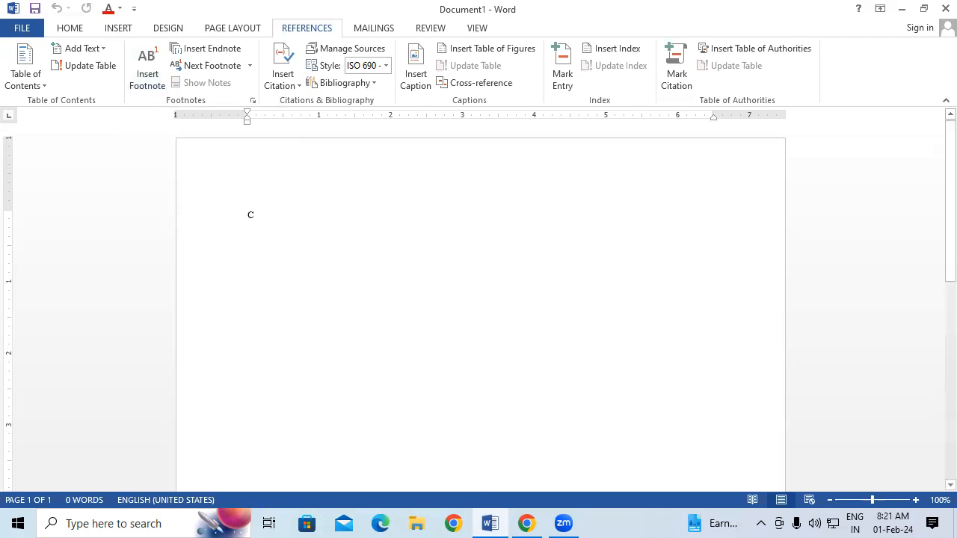
Type CTRL+ALT+F and enlarge it to about 48 pt
{"action": "type", "text": "CTRL+"}
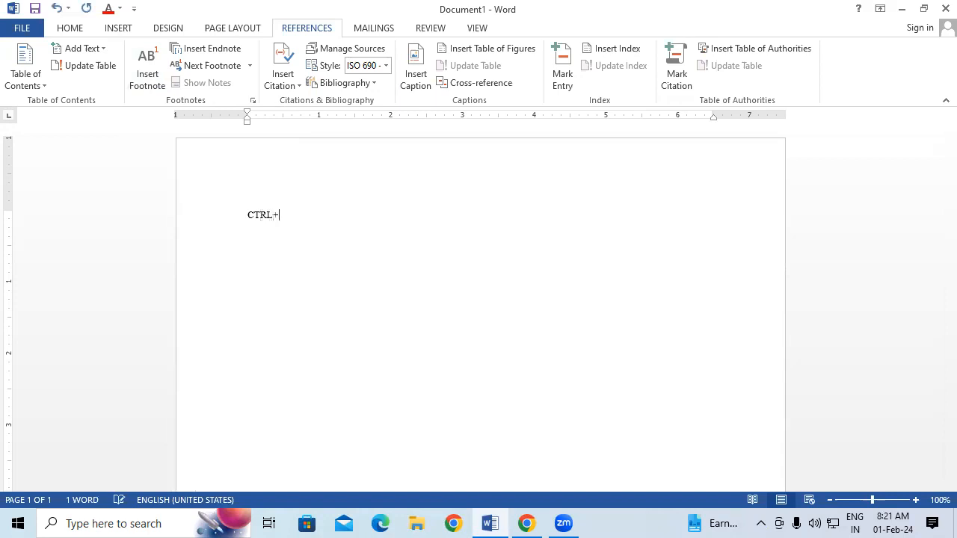
{"action": "type", "text": "ALT+F"}
{"action": "key", "text": "ctrl+a"}
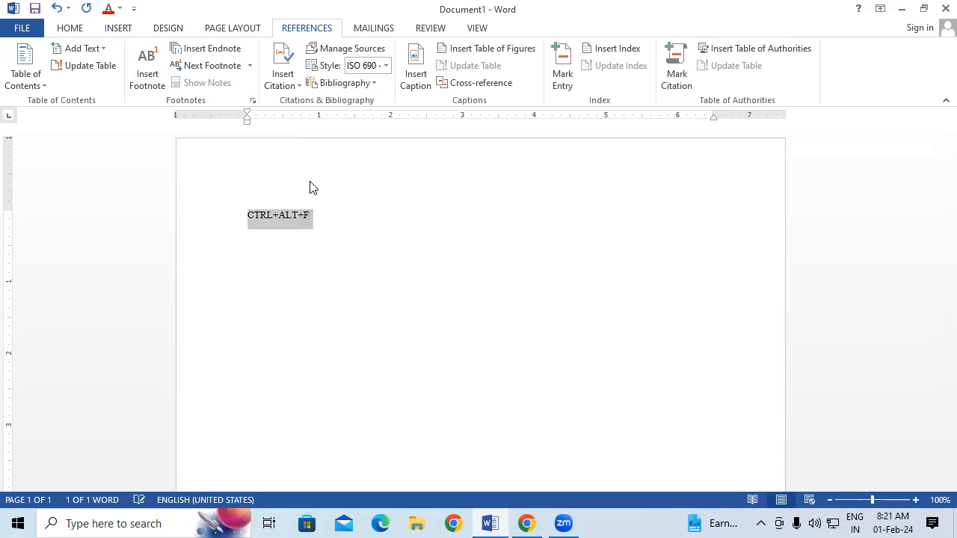
{"action": "key", "text": "ctrl+shift+period"}
{"action": "key", "text": "ctrl+shift+period"}
{"action": "key", "text": "ctrl+shift+period"}
{"action": "key", "text": "ctrl+shift+period"}
{"action": "key", "text": "ctrl+shift+period"}
{"action": "key", "text": "ctrl+shift+period"}
{"action": "key", "text": "ctrl+shift+period"}
{"action": "key", "text": "ctrl+shift+period"}
{"action": "key", "text": "ctrl+shift+period"}
{"action": "key", "text": "ctrl+shift+period"}
{"action": "key", "text": "ctrl+shift+period"}
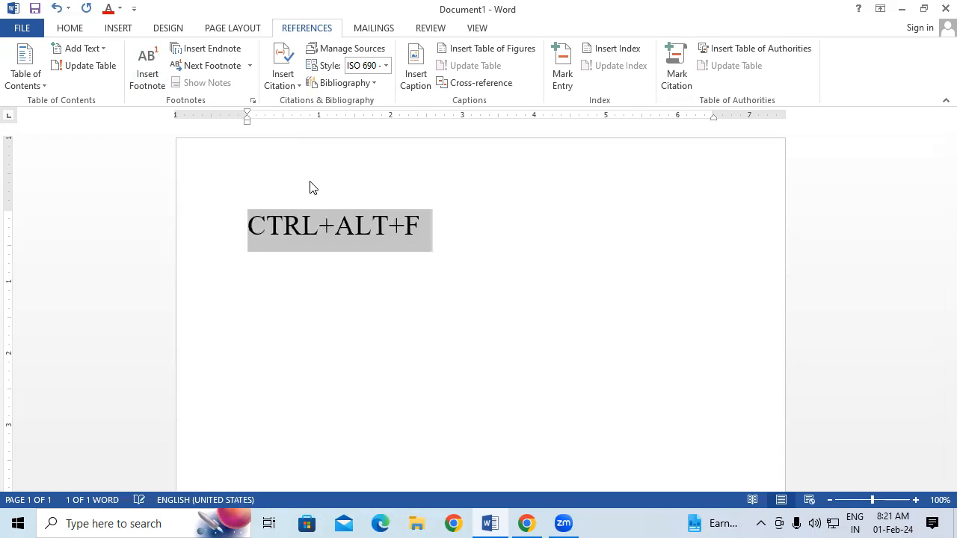
Add the line 'INSERT FOOTNONTE' above CTRL+ALT+F, with an empty line below
{"action": "left_click", "coordinate": [252, 233]}
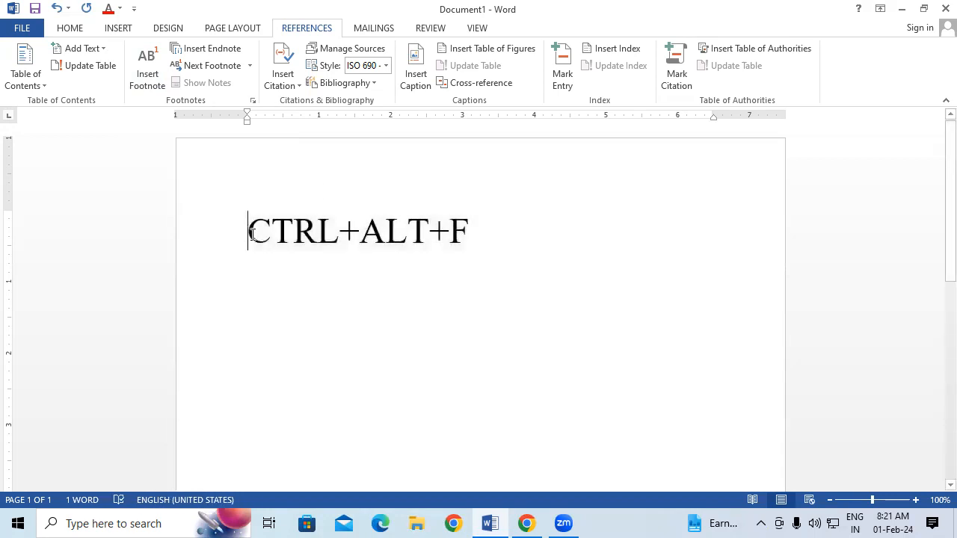
{"action": "key", "text": "Return"}
{"action": "left_click", "coordinate": [303, 227]}
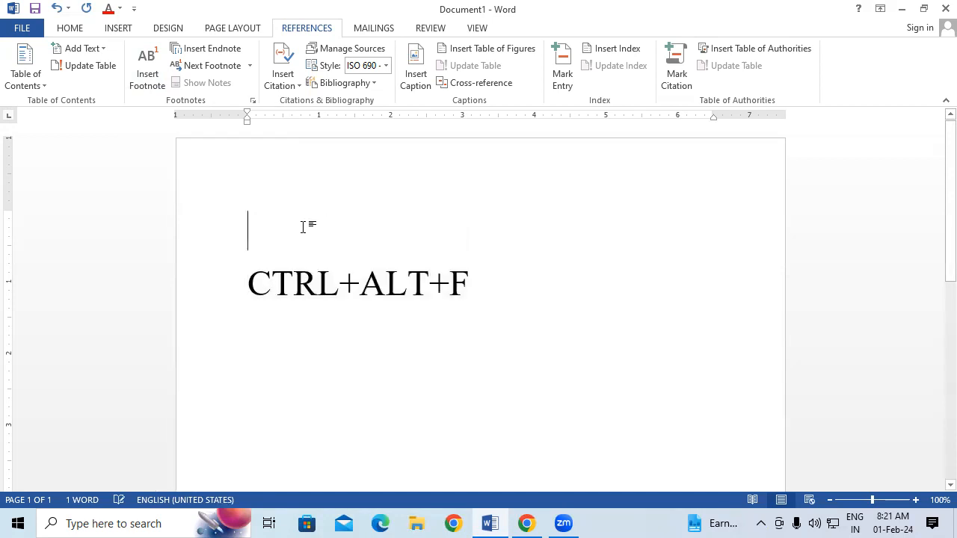
{"action": "type", "text": "INSE"}
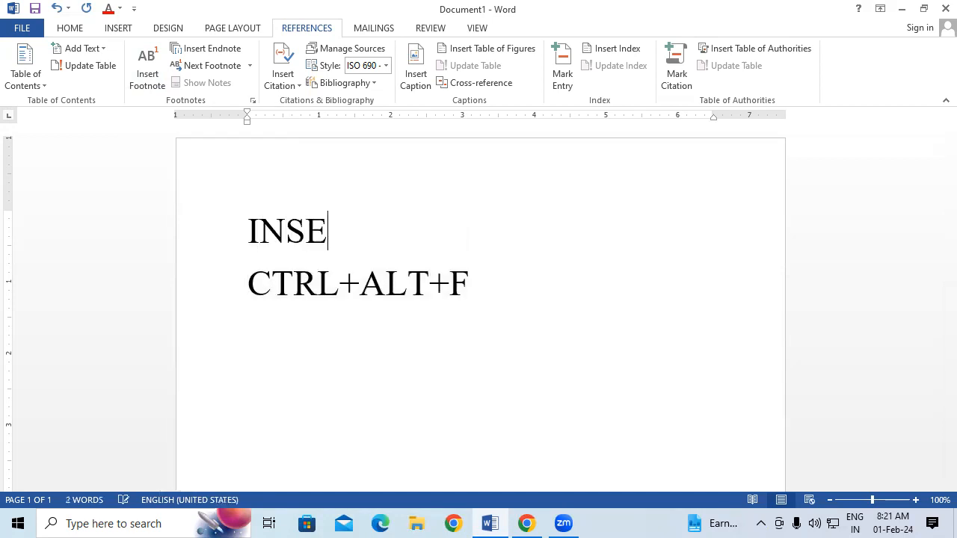
{"action": "type", "text": "RT FOO"}
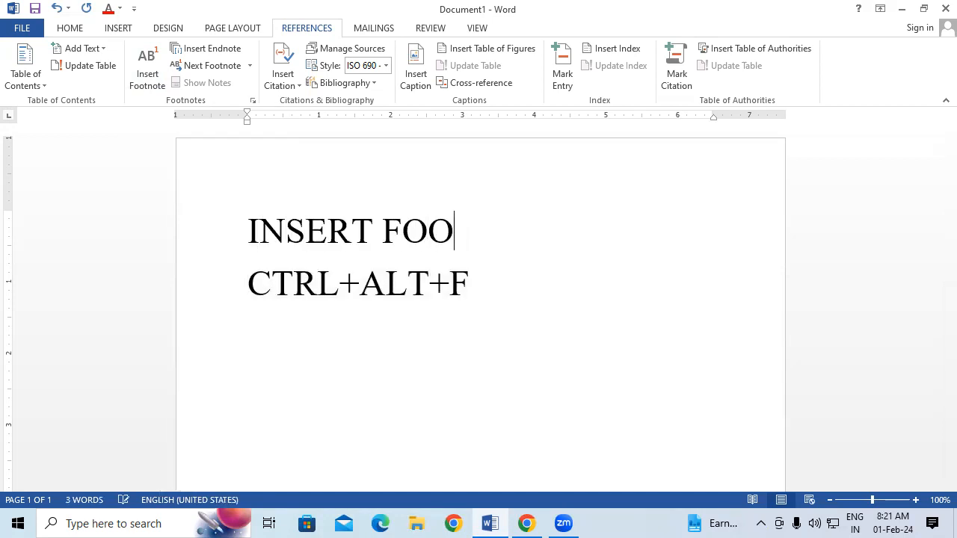
{"action": "type", "text": "TNONTE"}
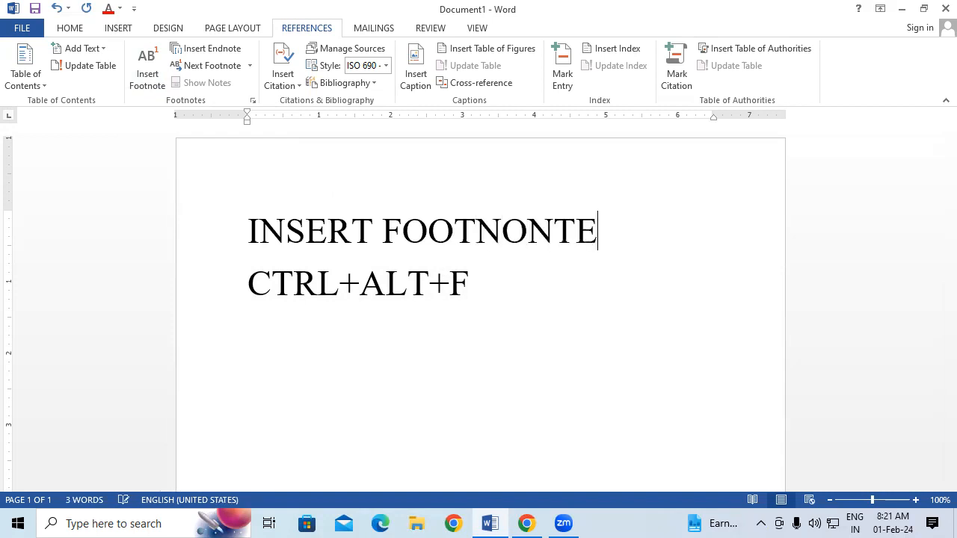
{"action": "left_click", "coordinate": [244, 282]}
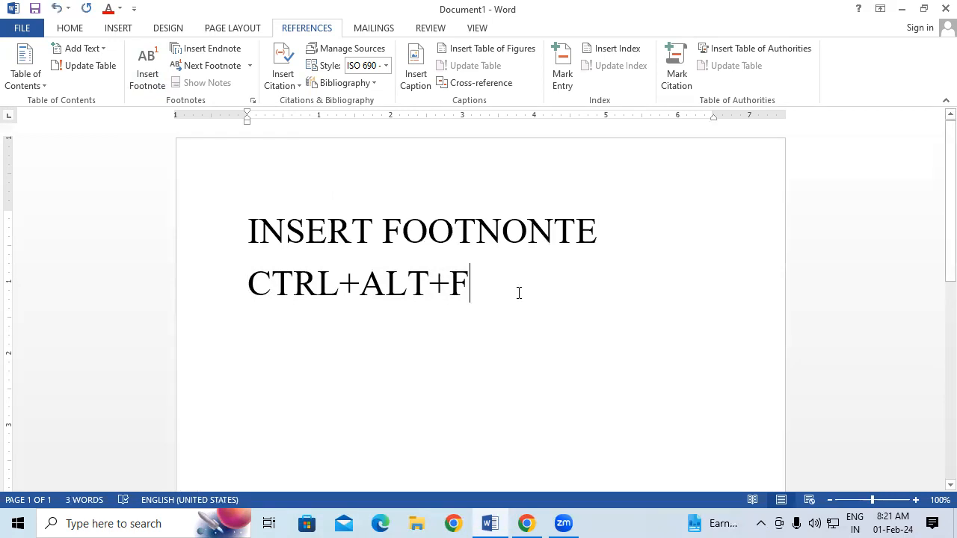
{"action": "key", "text": "Return"}
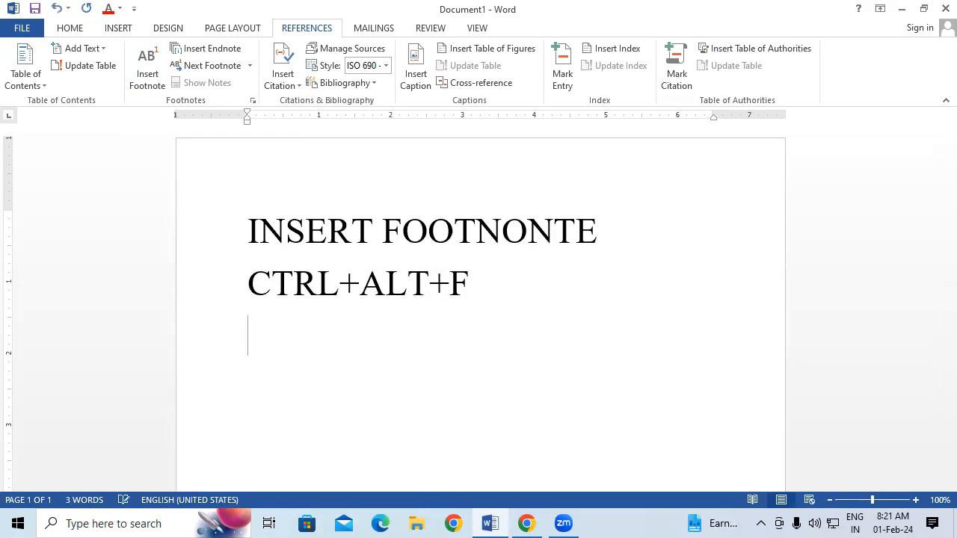
Copy the INSERT FOOTNONTE line and move to the empty line below
{"action": "left_click", "coordinate": [209, 241]}
{"action": "right_click", "coordinate": [329, 237]}
{"action": "left_click", "coordinate": [377, 268]}
{"action": "left_click", "coordinate": [476, 294]}
{"action": "key", "text": "Down"}
Paste the copied line and correct FOOTNONTE to FOOTNOTE in both lines
{"action": "key", "text": "ctrl+v"}
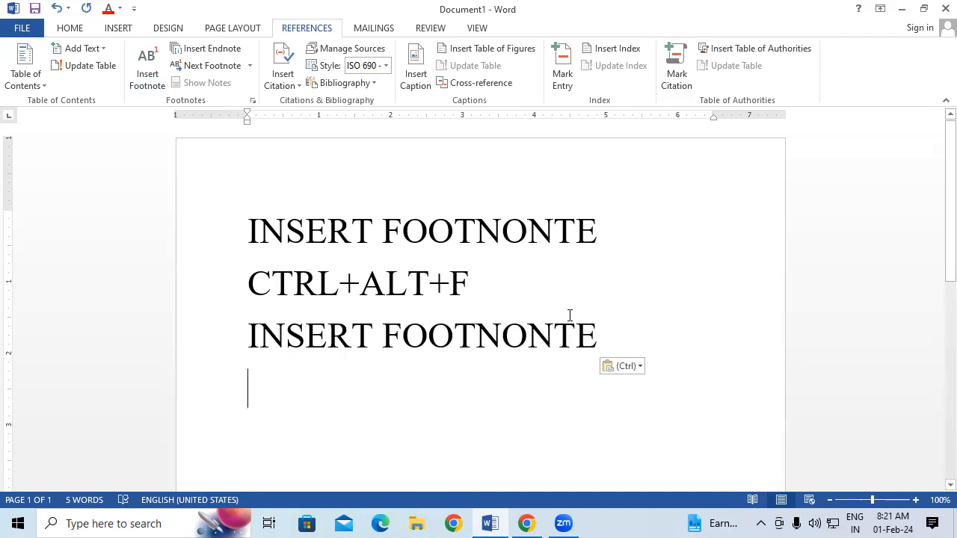
{"action": "key", "text": "BackSpace"}
{"action": "key", "text": "BackSpace"}
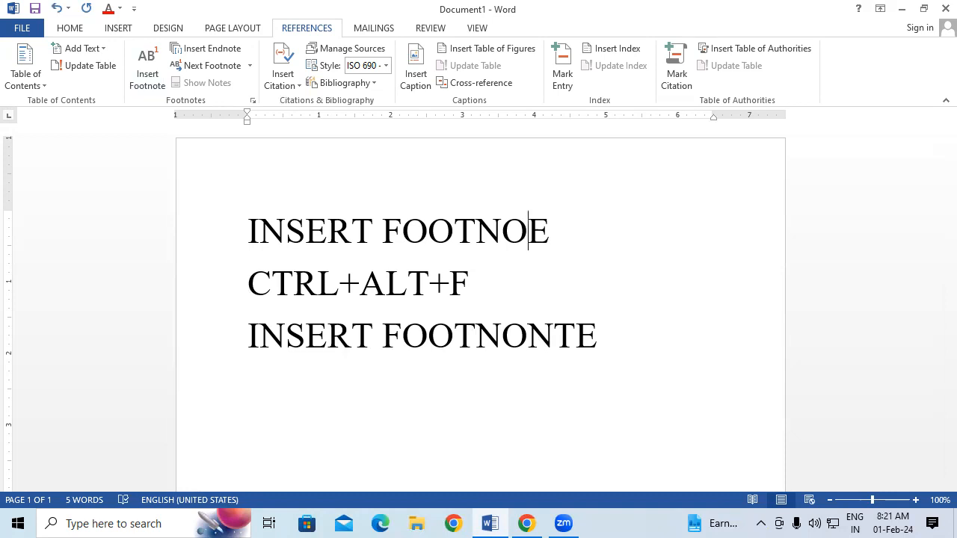
{"action": "type", "text": "T"}
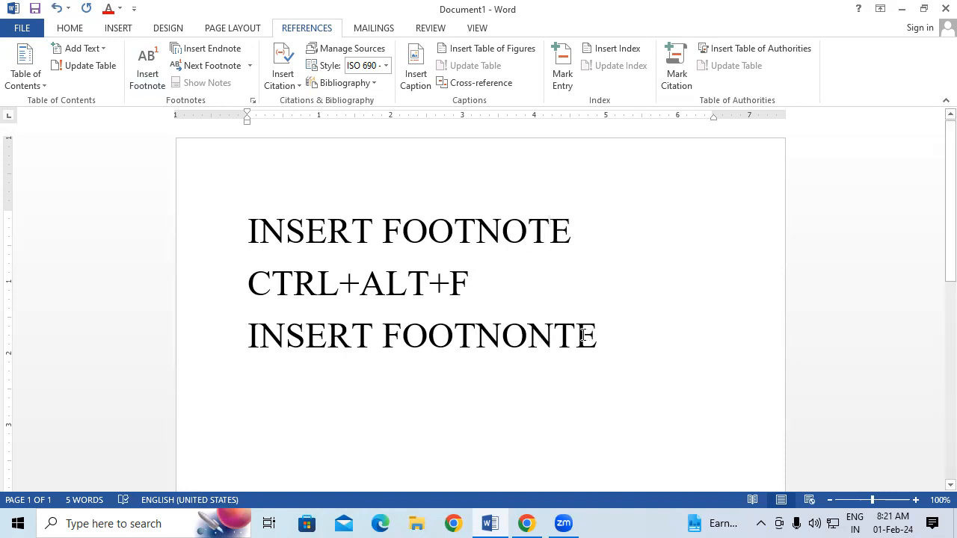
{"action": "left_click", "coordinate": [553, 335]}
{"action": "key", "text": "BackSpace"}
Change the third line to 'INSERT ENDNOTE' and start a fourth line
{"action": "left_click", "coordinate": [637, 333]}
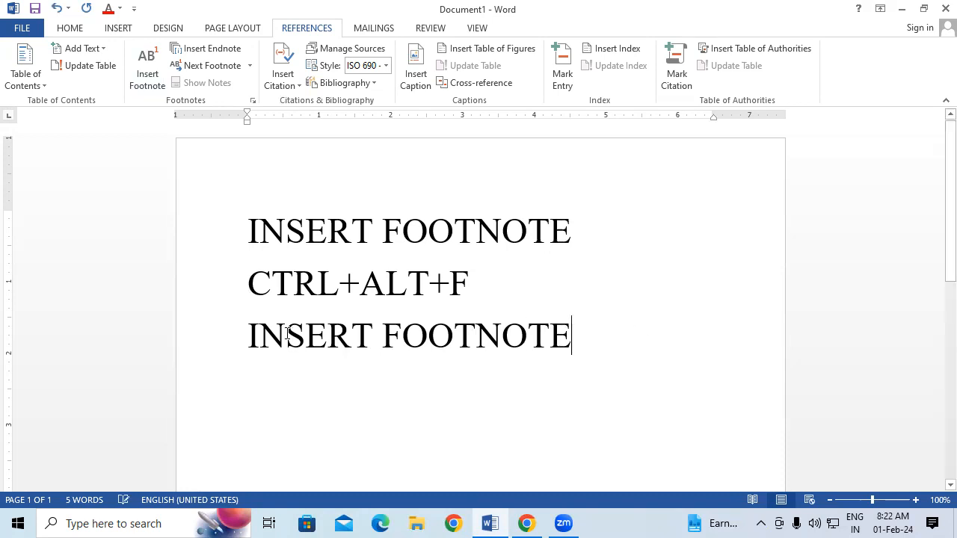
{"action": "left_click_drag", "start_coordinate": [427, 228], "coordinate": [456, 230]}
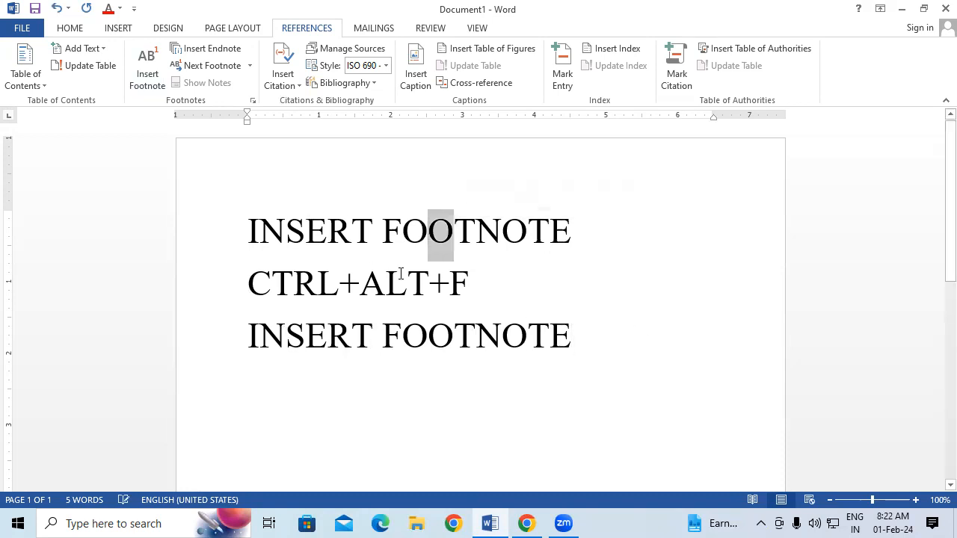
{"action": "left_click", "coordinate": [482, 334]}
{"action": "key", "text": "BackSpace"}
{"action": "key", "text": "BackSpace"}
{"action": "key", "text": "BackSpace"}
{"action": "key", "text": "BackSpace"}
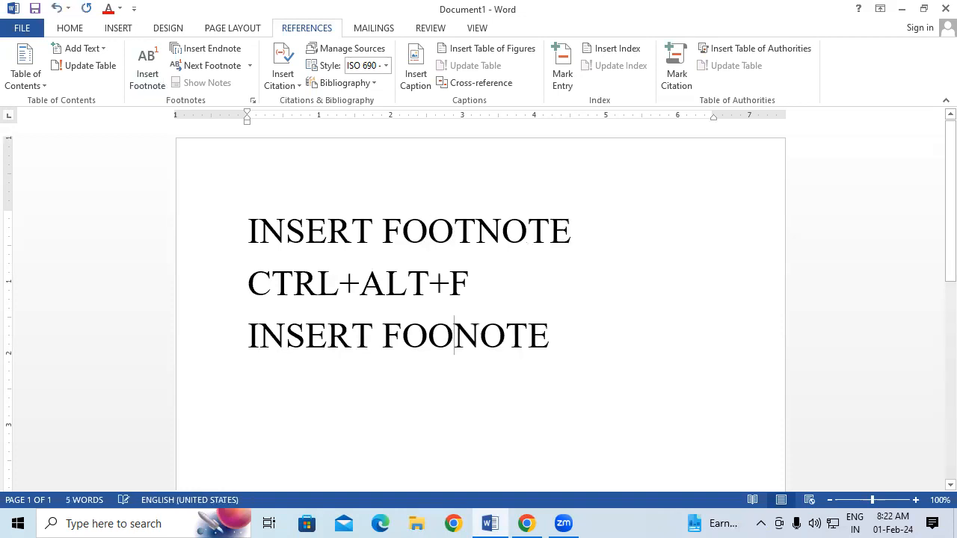
{"action": "type", "text": "END"}
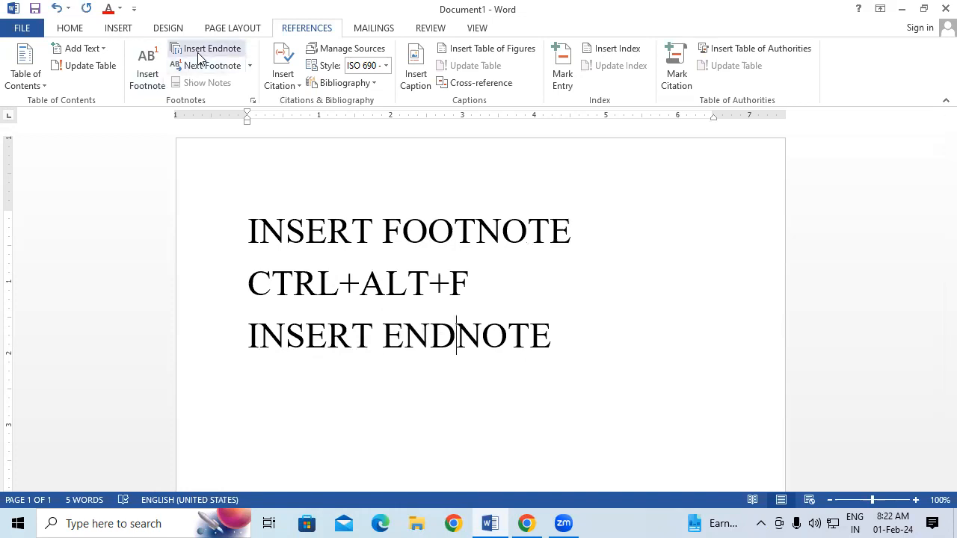
{"action": "left_click", "coordinate": [652, 334]}
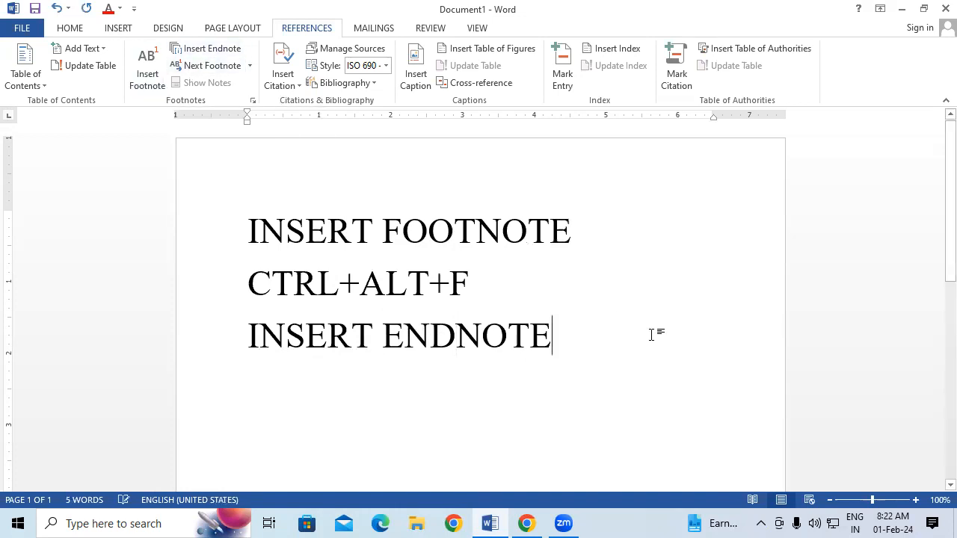
{"action": "key", "text": "Return"}
Type CTRL+ALT+D on line 4 and wrap CTRL+ALT+F in parentheses
{"action": "type", "text": "C"}
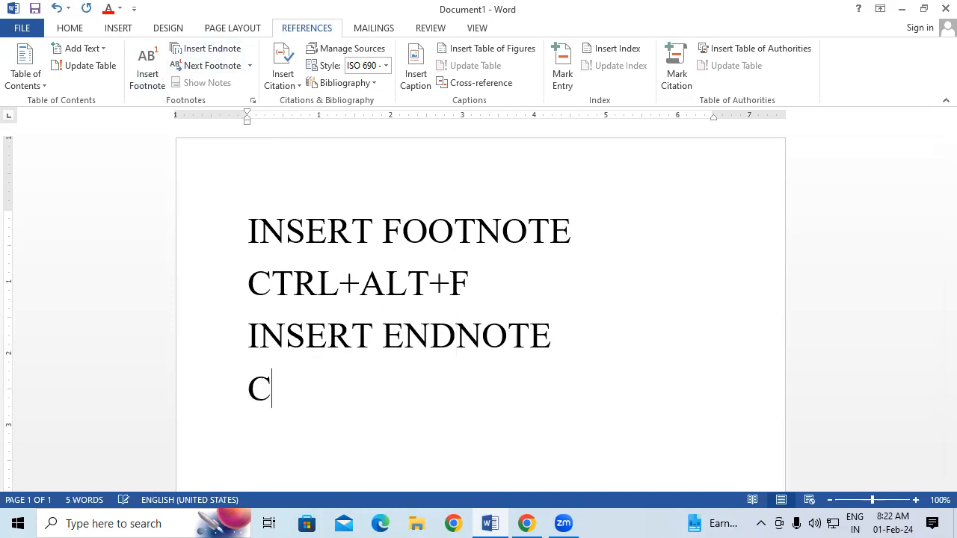
{"action": "type", "text": "TRL+"}
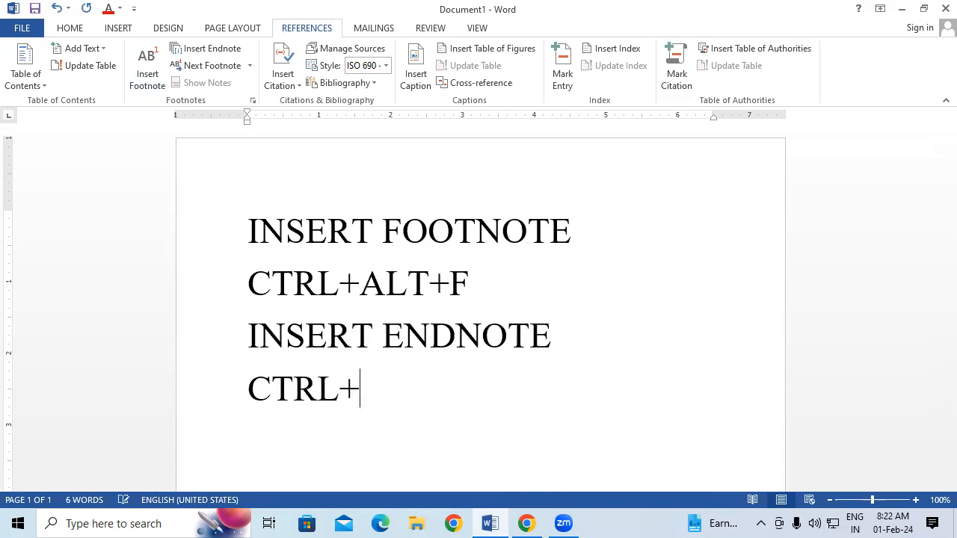
{"action": "type", "text": "ALT+"}
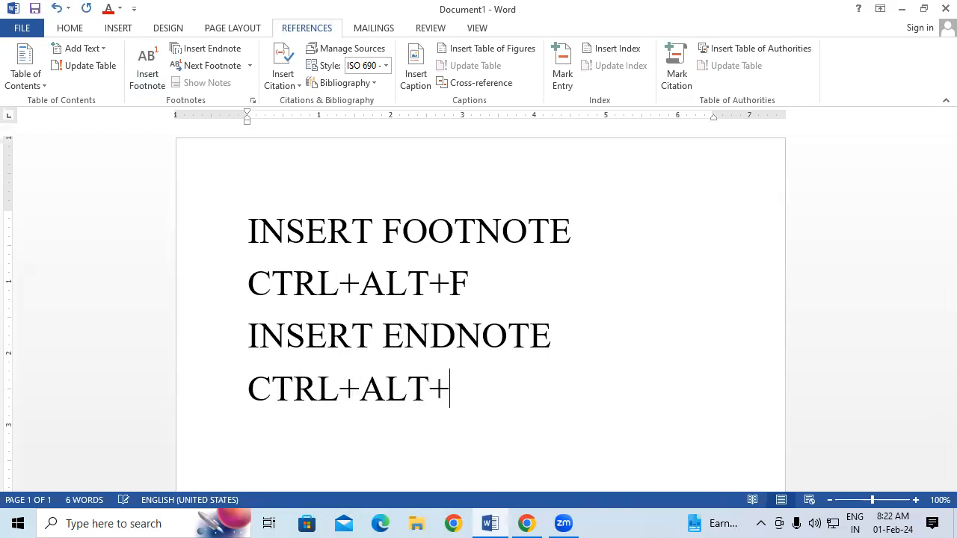
{"action": "type", "text": "D"}
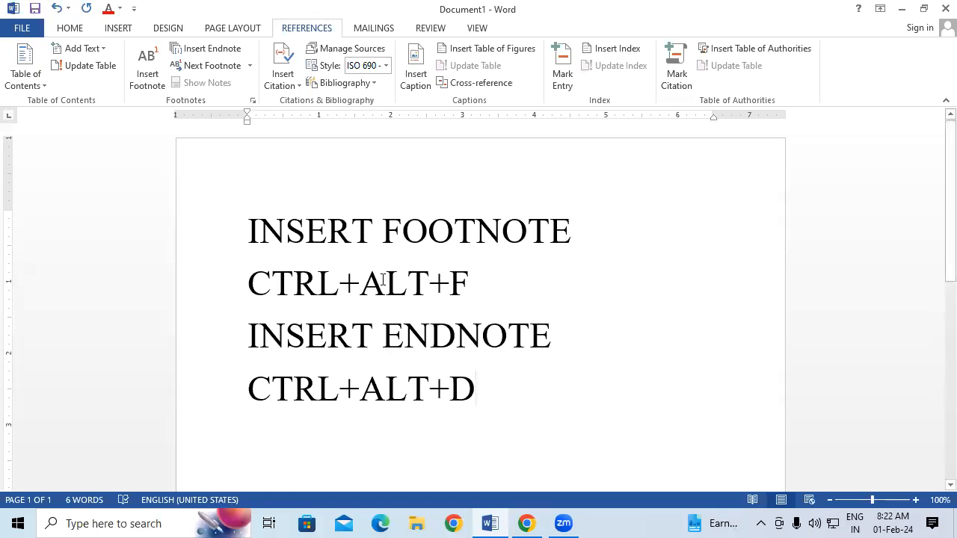
{"action": "left_click", "coordinate": [249, 278]}
{"action": "type", "text": "("}
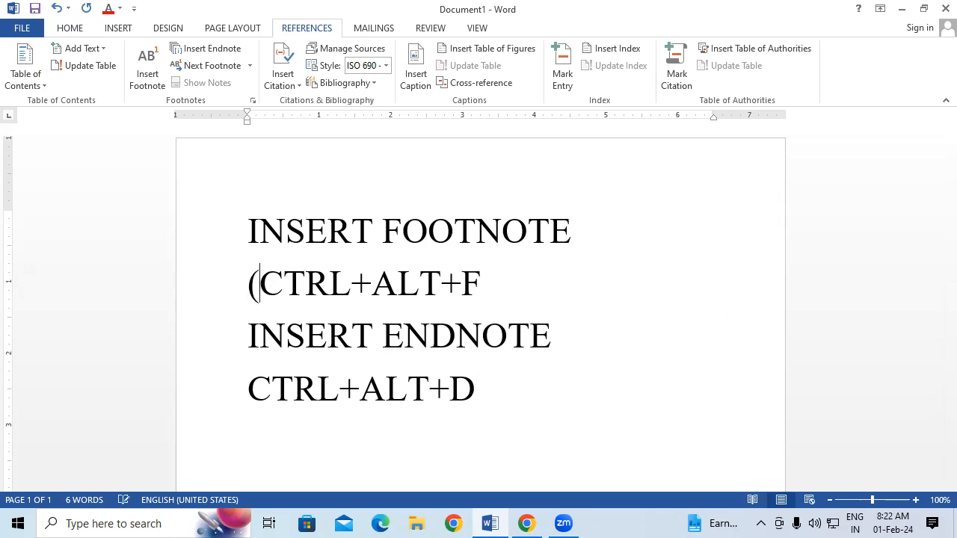
{"action": "left_click", "coordinate": [504, 279]}
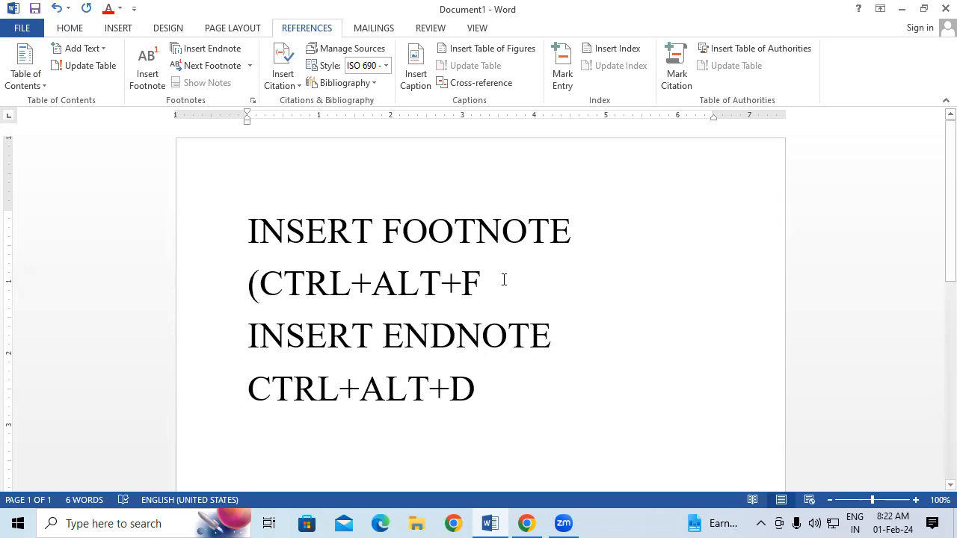
{"action": "type", "text": ")"}
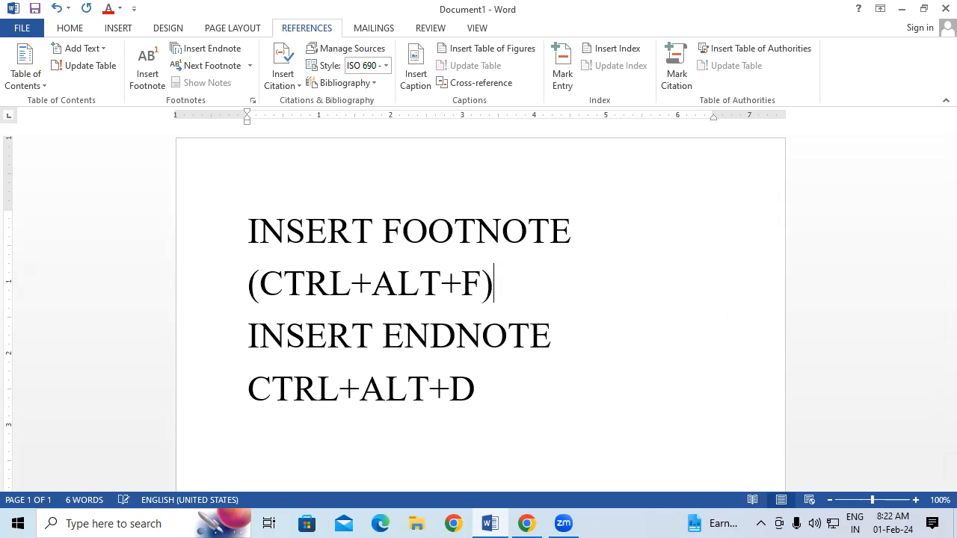
Wrap CTRL+ALT+D in parentheses and start a new blank document
{"action": "left_click", "coordinate": [246, 379]}
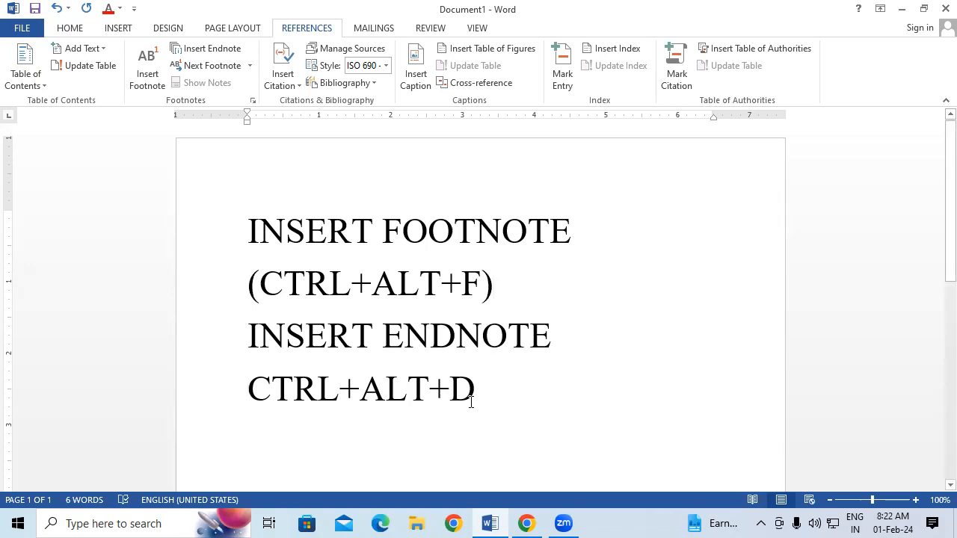
{"action": "type", "text": "("}
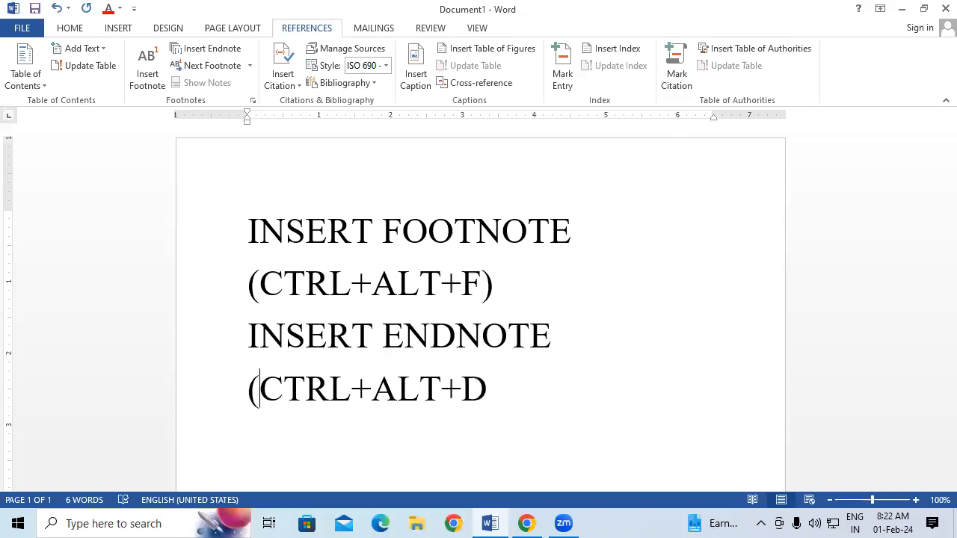
{"action": "left_click", "coordinate": [510, 398]}
{"action": "type", "text": ")"}
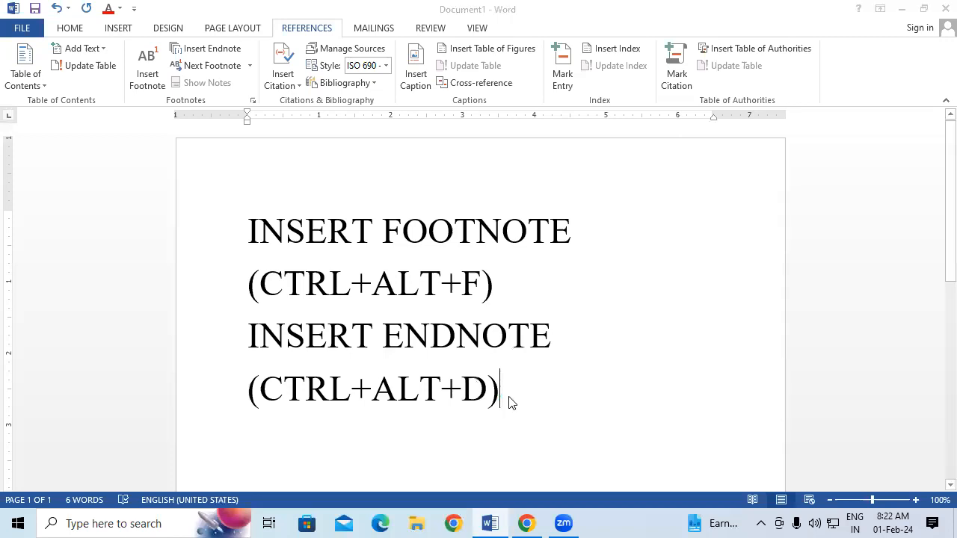
{"action": "key", "text": "ctrl+n"}
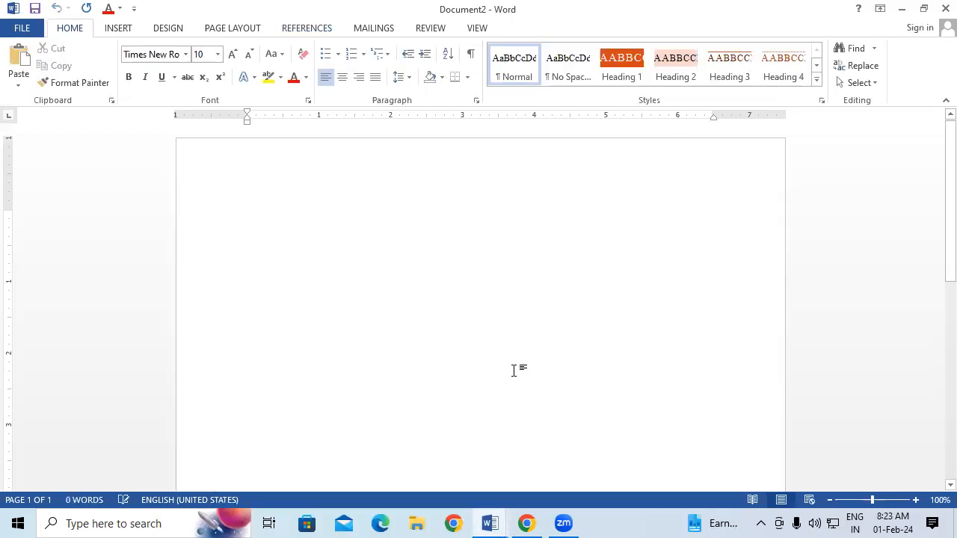
Generate sample text with =RAND(125) and enlarge the whole document to 18 pt
{"action": "type", "text": "=RA"}
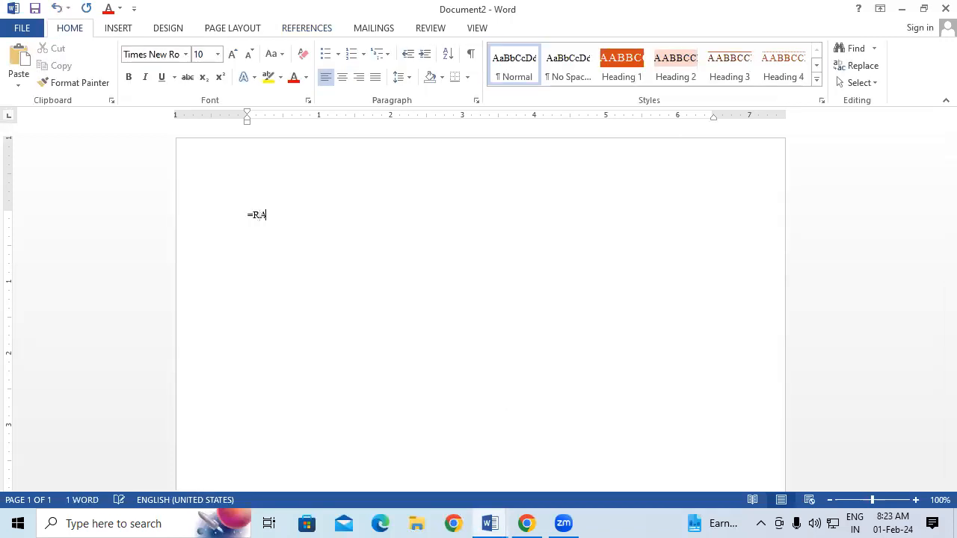
{"action": "type", "text": "ND()"}
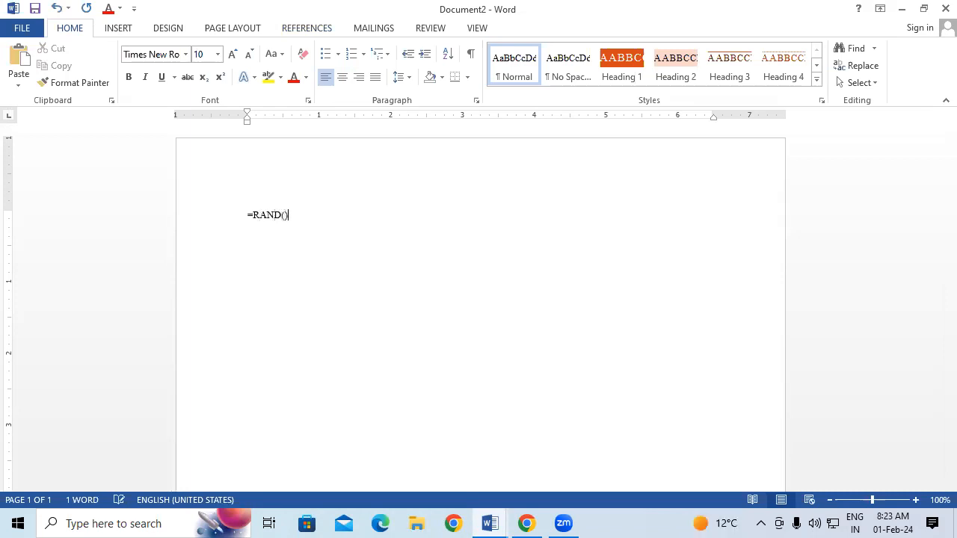
{"action": "type", "text": "125"}
{"action": "key", "text": "Return"}
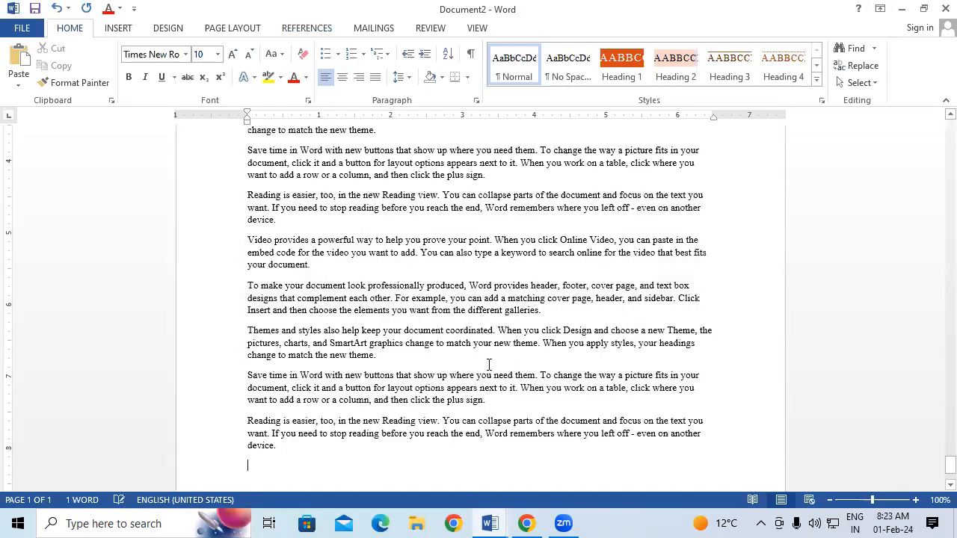
{"action": "key", "text": "ctrl+a"}
{"action": "key", "text": "ctrl+shift+period"}
{"action": "key", "text": "ctrl+shift+period"}
{"action": "key", "text": "ctrl+shift+period"}
{"action": "key", "text": "ctrl+shift+period"}
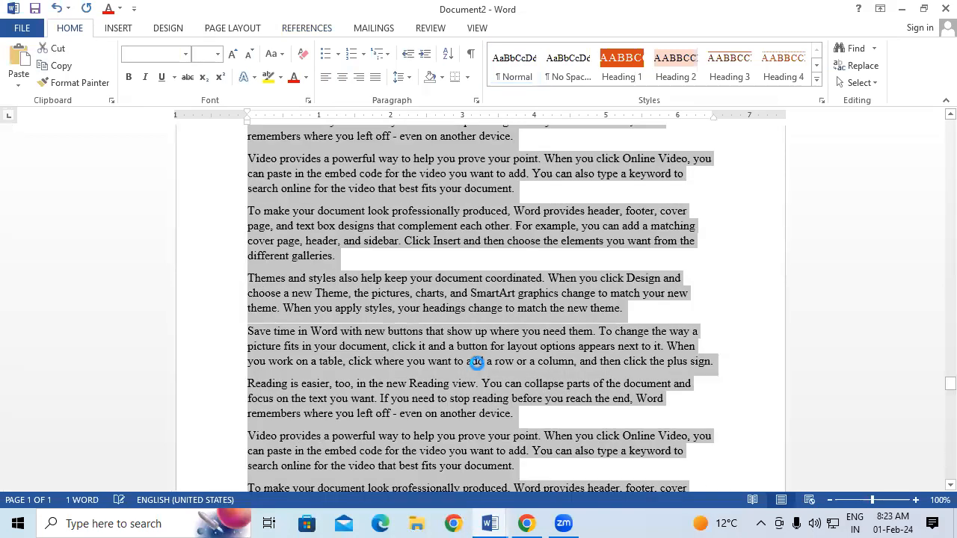
{"action": "scroll", "coordinate": [571, 259], "scroll_direction": "up", "scroll_amount": 3}
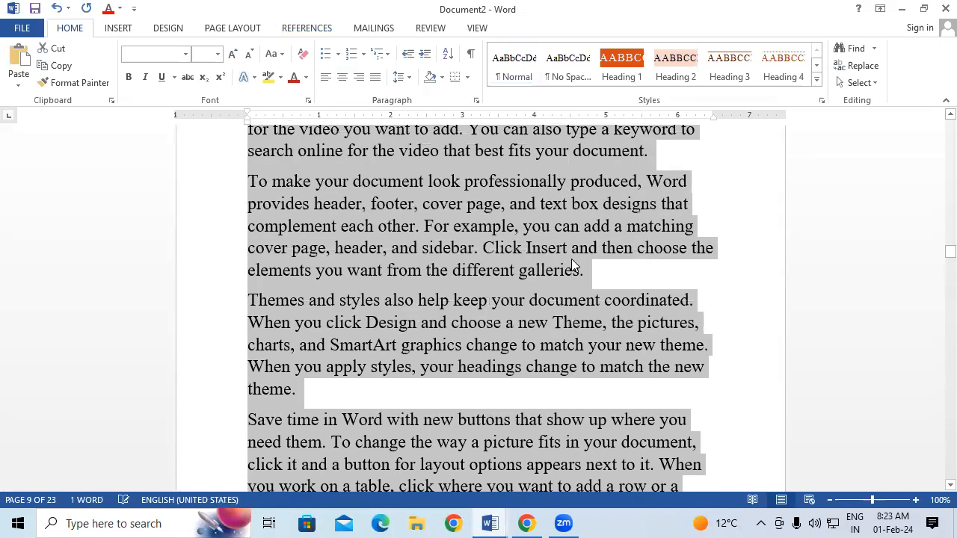
{"action": "left_click_drag", "start_coordinate": [949, 254], "coordinate": [935, 126]}
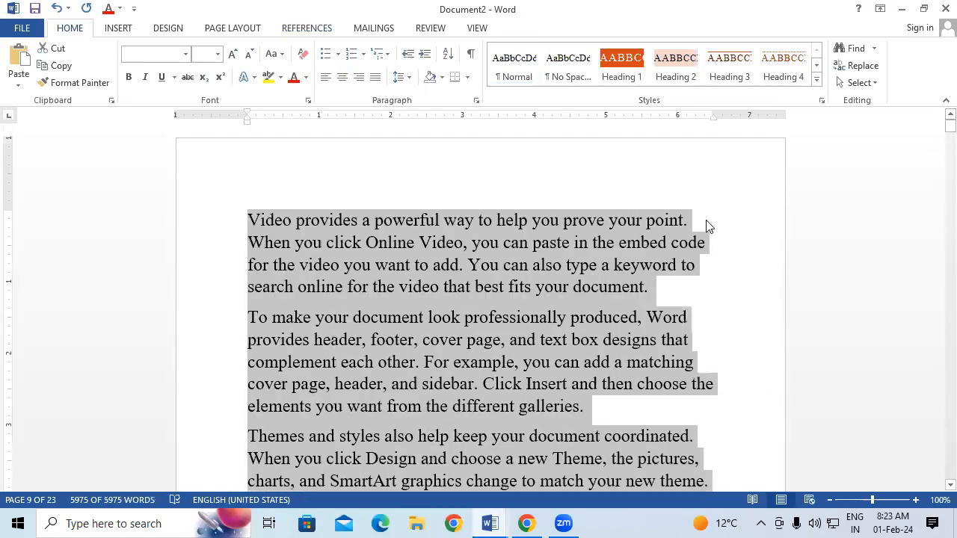
{"action": "left_click", "coordinate": [588, 266]}
{"action": "scroll", "coordinate": [589, 266], "scroll_direction": "down", "scroll_amount": 1}
{"action": "scroll", "coordinate": [589, 267], "scroll_direction": "up", "scroll_amount": 1}
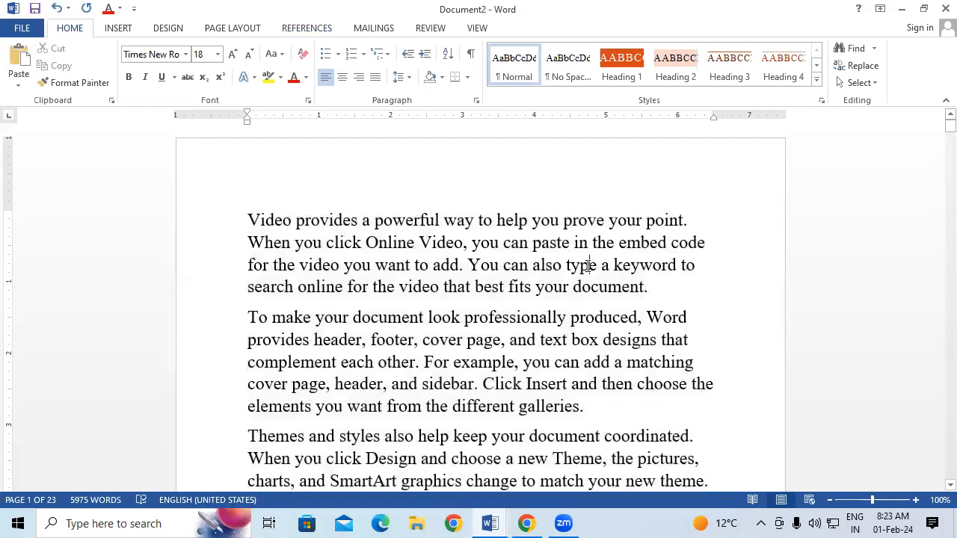
Insert the words RAM, KEYBOARD, CPU and MOUSE into the first sample paragraph
{"action": "left_click", "coordinate": [371, 220]}
{"action": "type", "text": "RAM"}
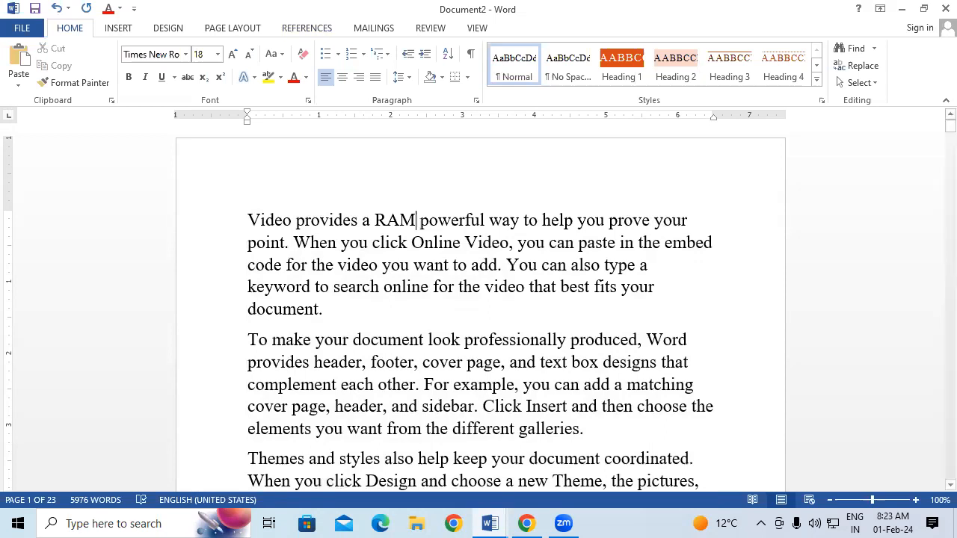
{"action": "left_click", "coordinate": [547, 245]}
{"action": "type", "text": "KEYB"}
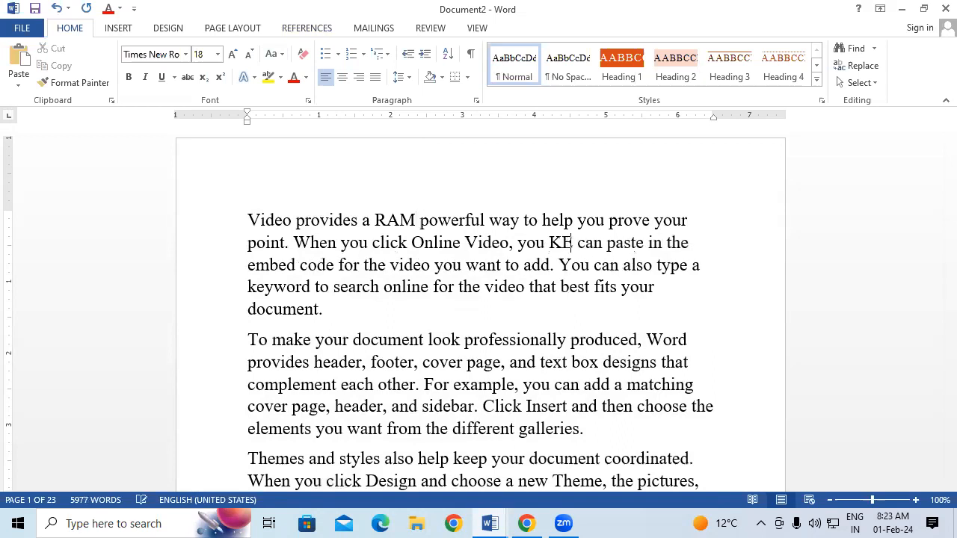
{"action": "type", "text": "OARD"}
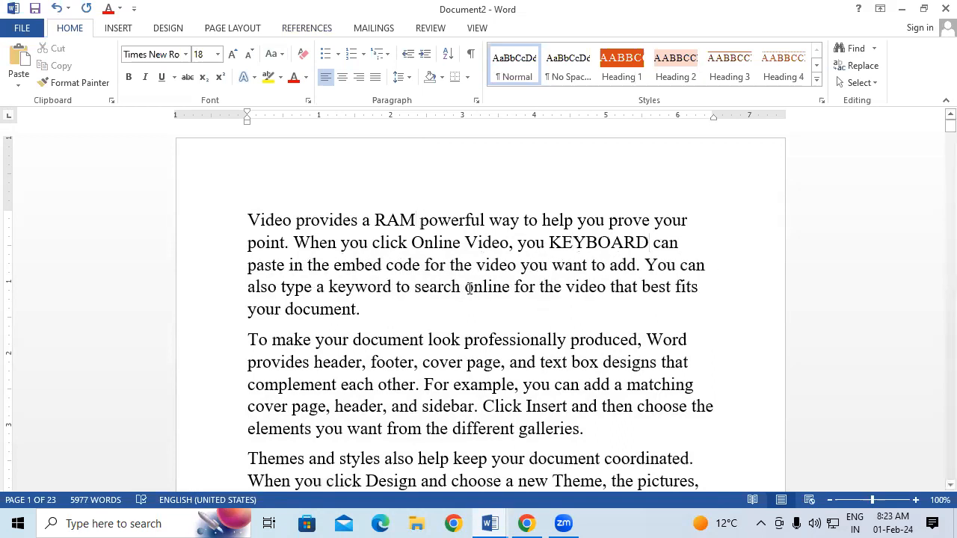
{"action": "left_click_drag", "start_coordinate": [460, 287], "coordinate": [368, 309]}
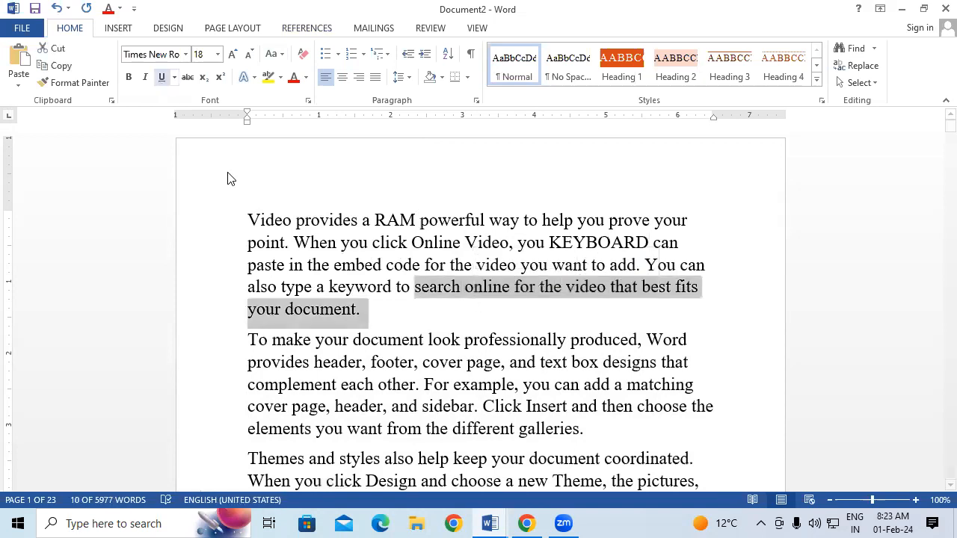
{"action": "key", "text": "Left"}
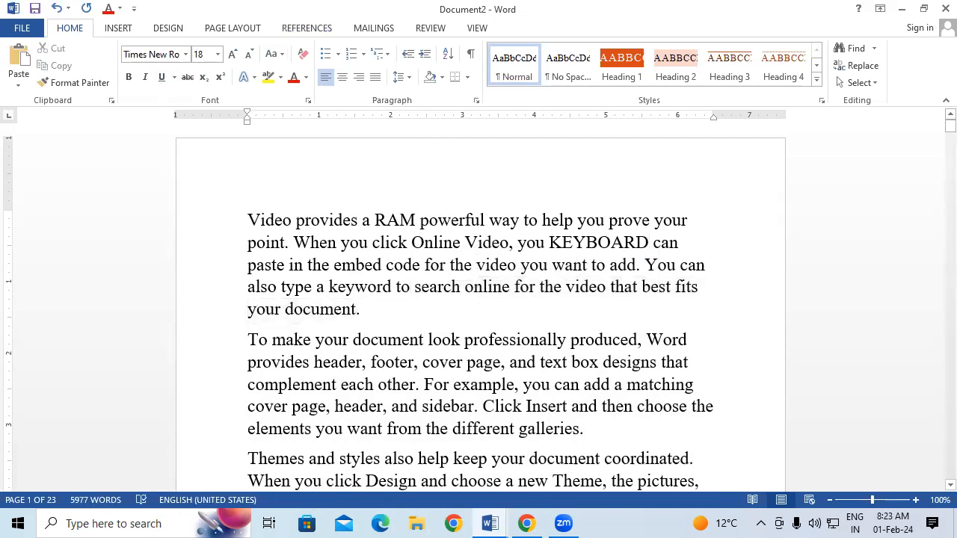
{"action": "type", "text": "CPU"}
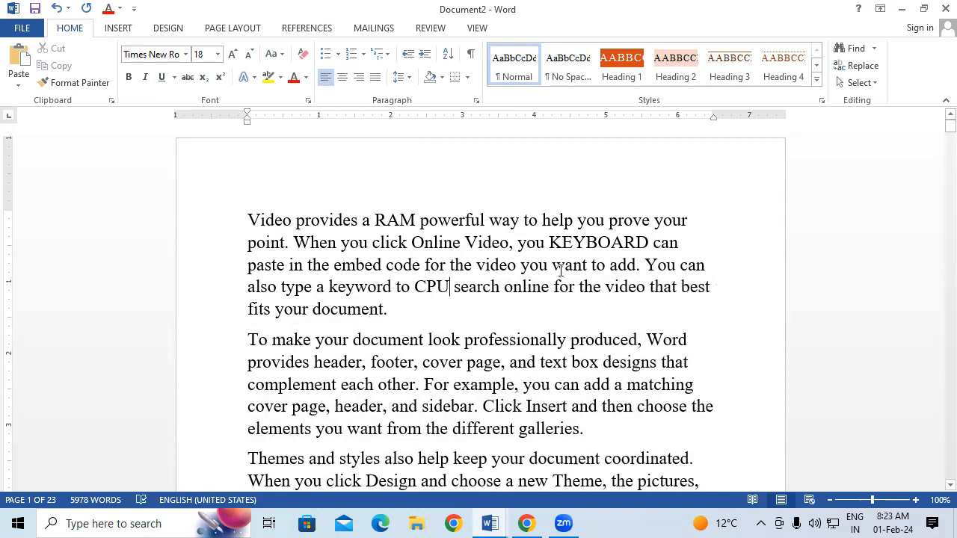
{"action": "left_click", "coordinate": [605, 265]}
{"action": "type", "text": "MOUS"}
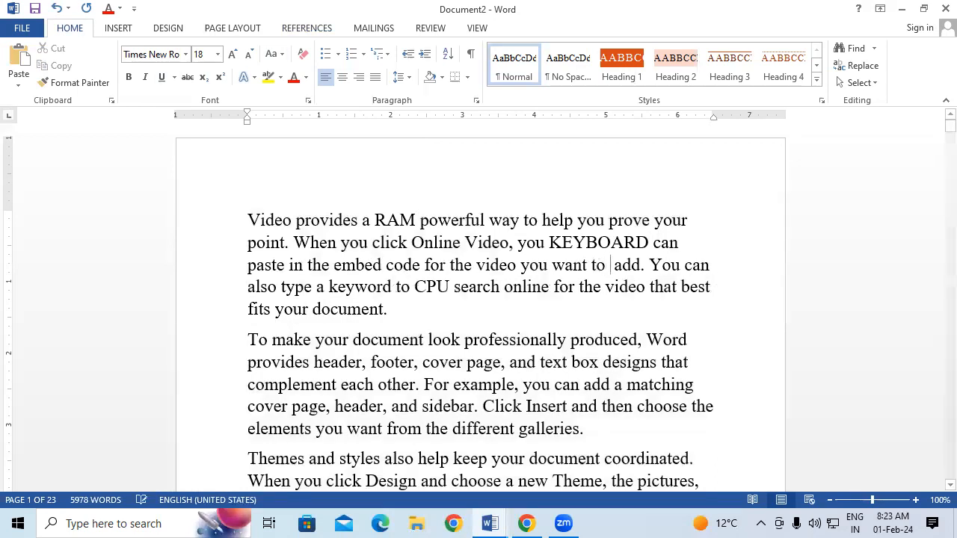
{"action": "type", "text": "E"}
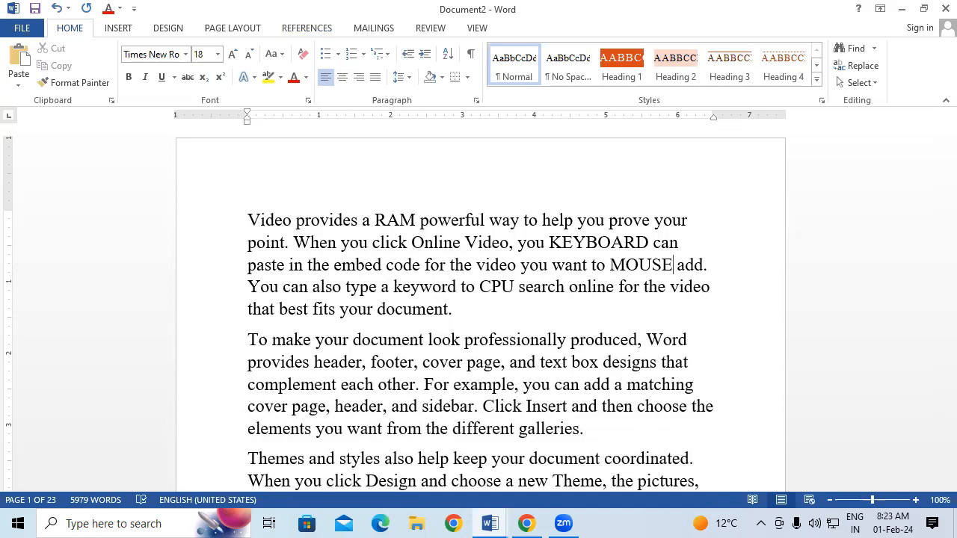
{"action": "left_click", "coordinate": [376, 220]}
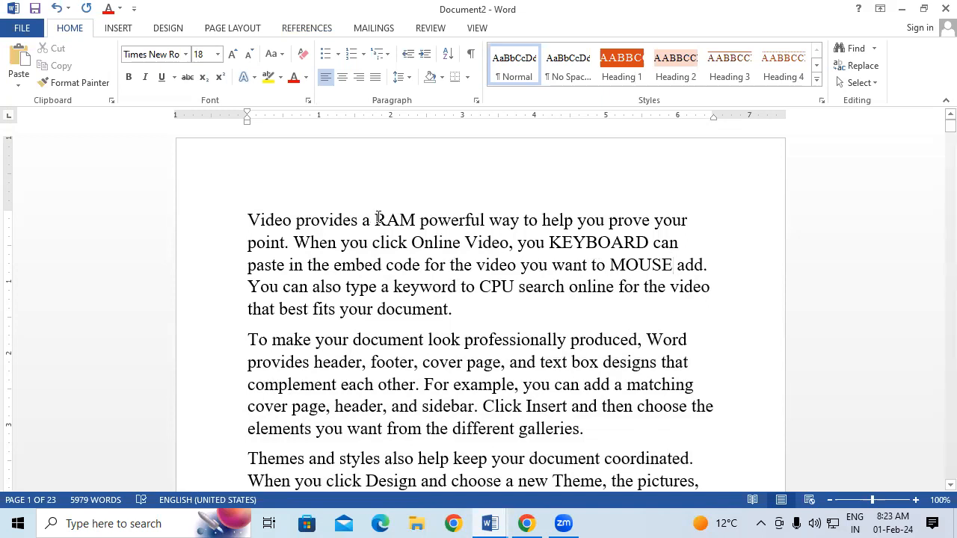
Make RAM bold, red and 24 pt, and lock Format Painter on its formatting
{"action": "left_click_drag", "start_coordinate": [376, 220], "coordinate": [416, 220]}
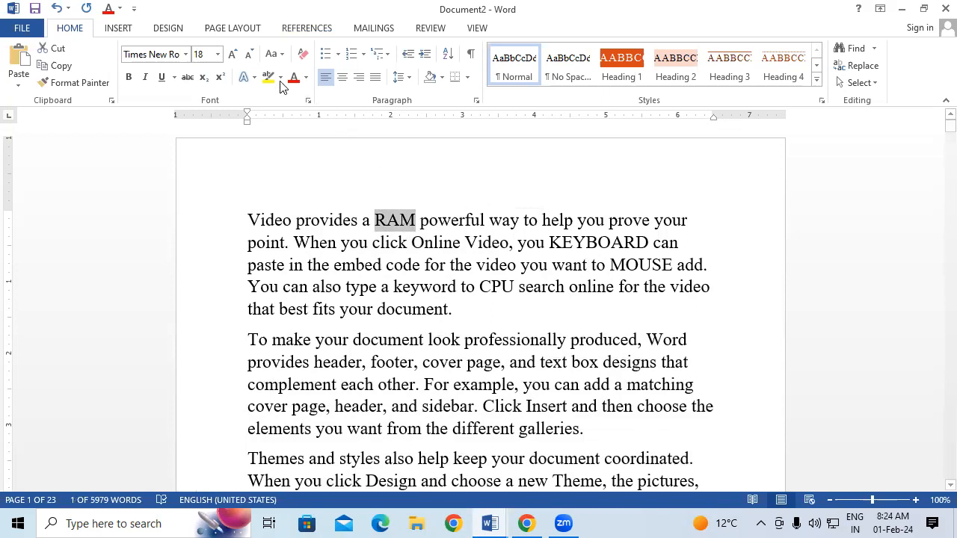
{"action": "left_click", "coordinate": [232, 54]}
{"action": "left_click", "coordinate": [233, 54]}
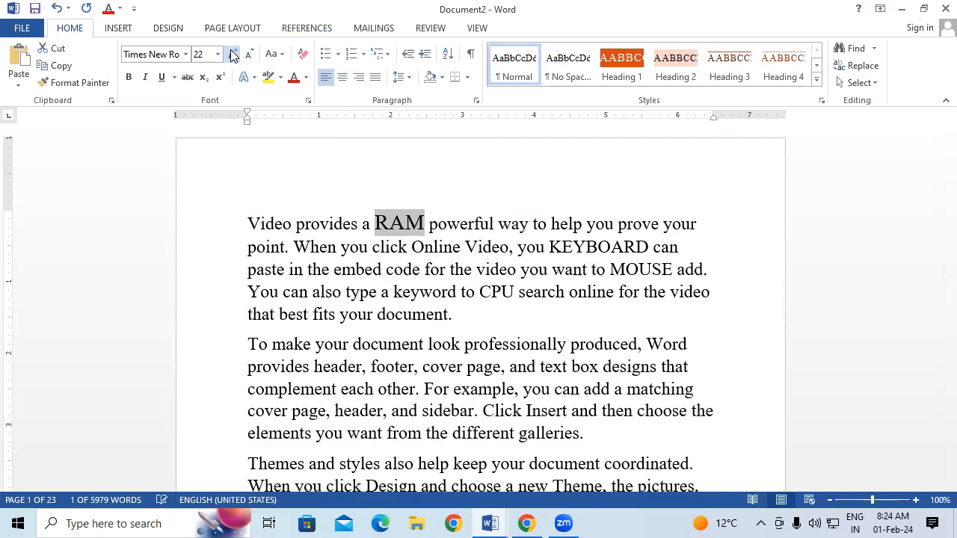
{"action": "left_click", "coordinate": [233, 54]}
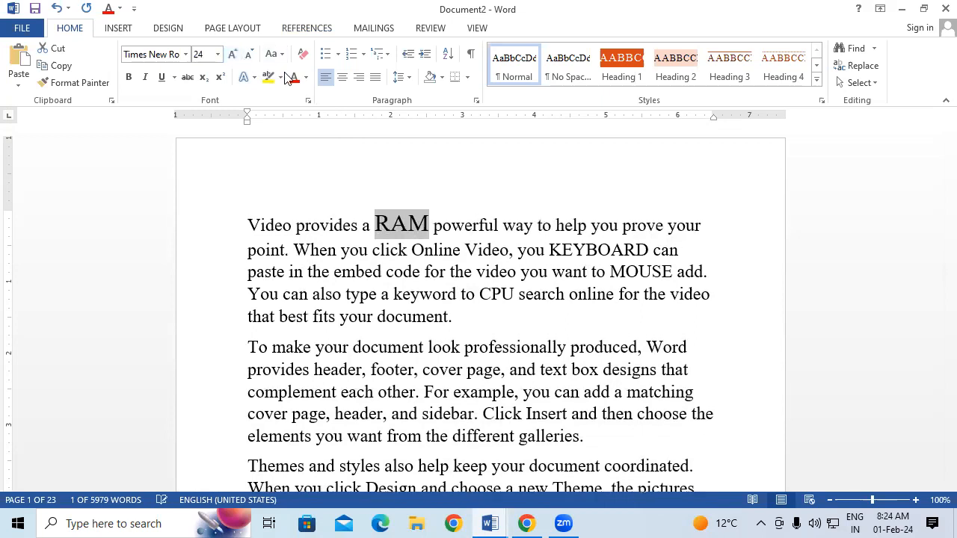
{"action": "left_click", "coordinate": [293, 77]}
{"action": "left_click", "coordinate": [131, 77]}
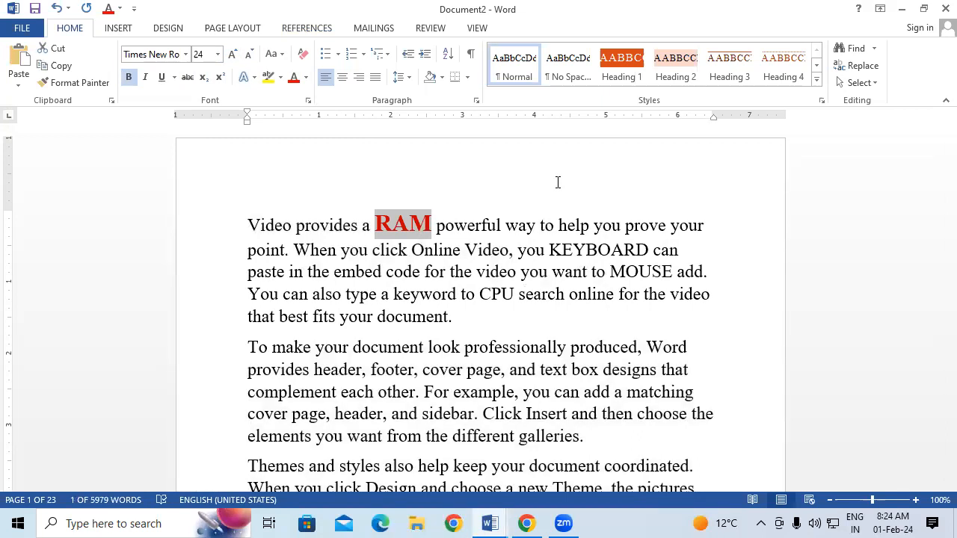
{"action": "left_click", "coordinate": [105, 82]}
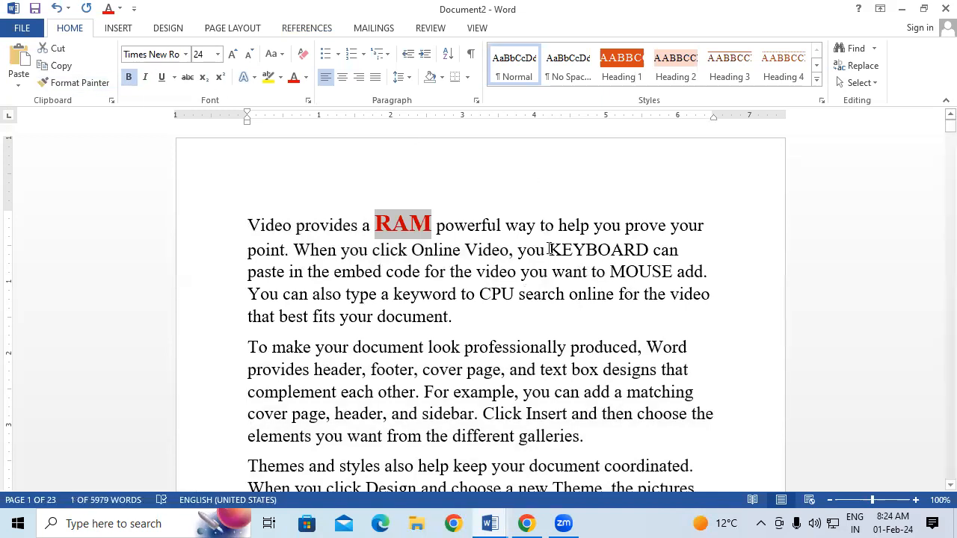
{"action": "left_click", "coordinate": [75, 82]}
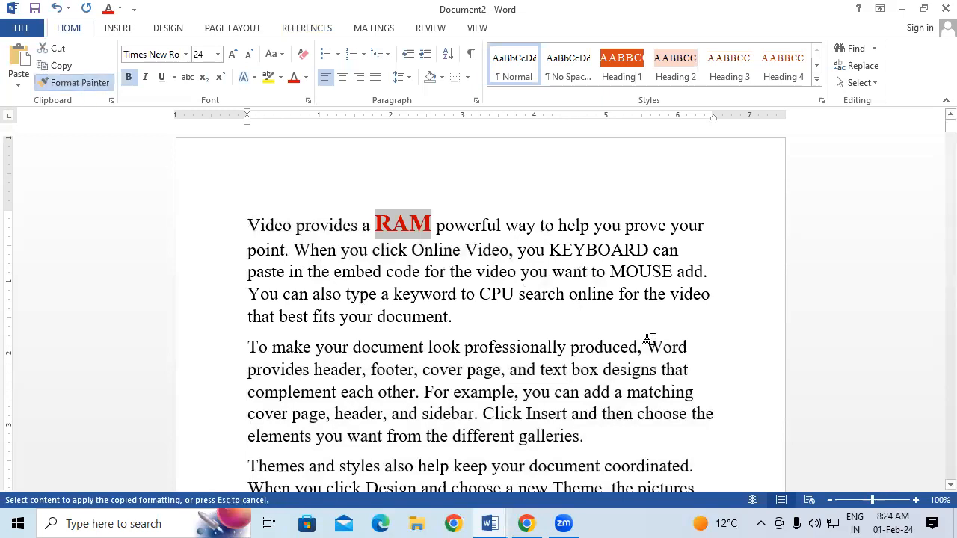
Paint RAM's bold red 24 pt formatting onto KEYBOARD, MOUSE and CPU
{"action": "mouse_move", "coordinate": [547, 250]}
{"action": "left_mouse_down"}
{"action": "mouse_move", "coordinate": [644, 252]}
{"action": "mouse_move", "coordinate": [636, 257]}
{"action": "mouse_move", "coordinate": [641, 279]}
{"action": "mouse_move", "coordinate": [701, 280]}
{"action": "left_mouse_up"}
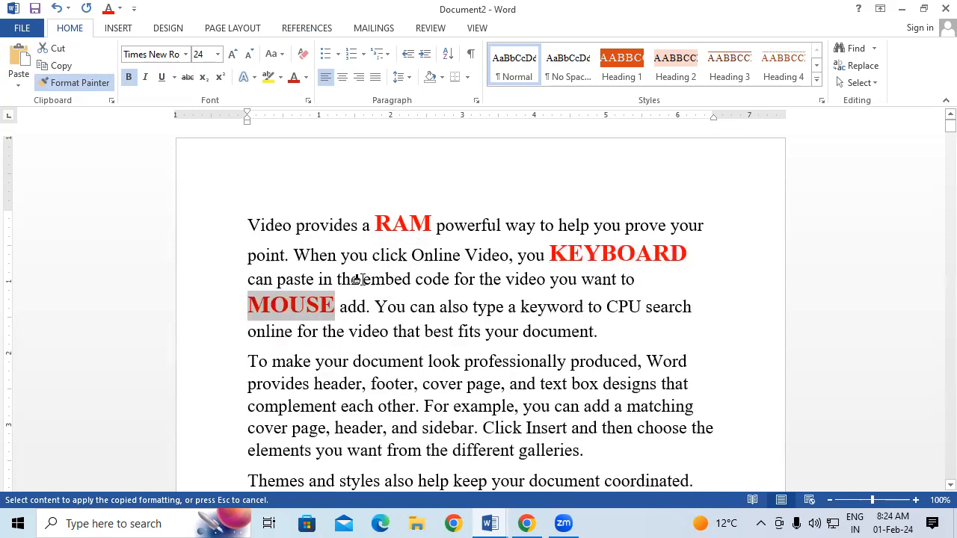
{"action": "left_click_drag", "start_coordinate": [606, 305], "coordinate": [635, 308]}
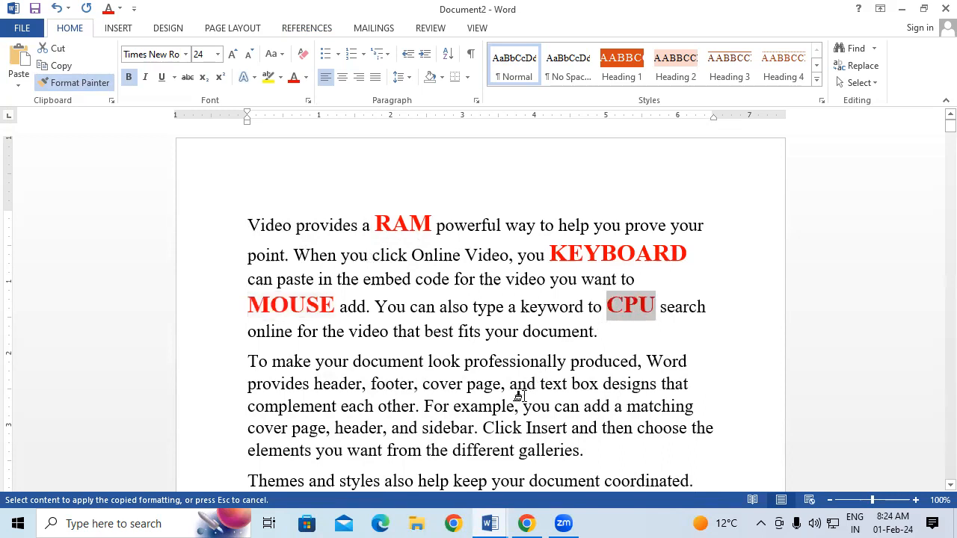
{"action": "left_click", "coordinate": [84, 83]}
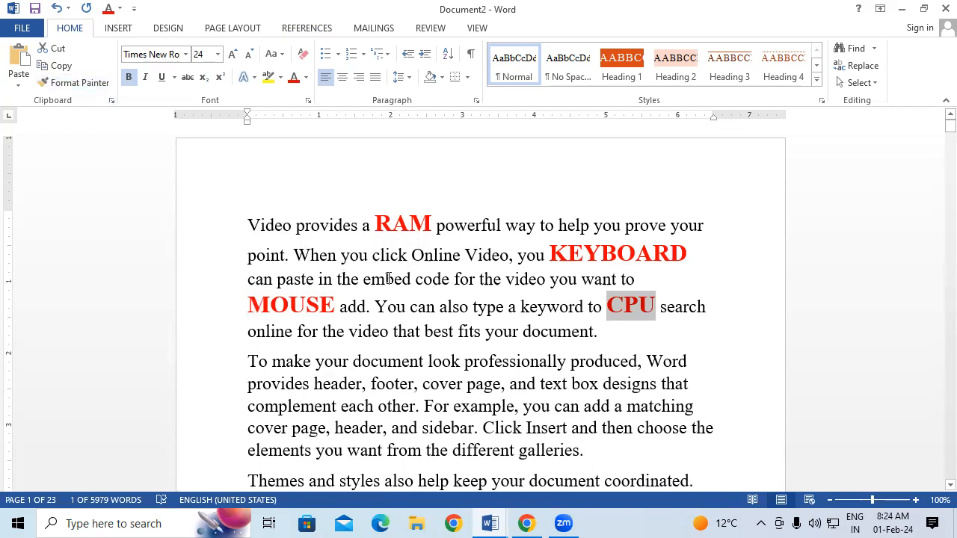
{"action": "left_click_drag", "start_coordinate": [374, 216], "coordinate": [432, 223]}
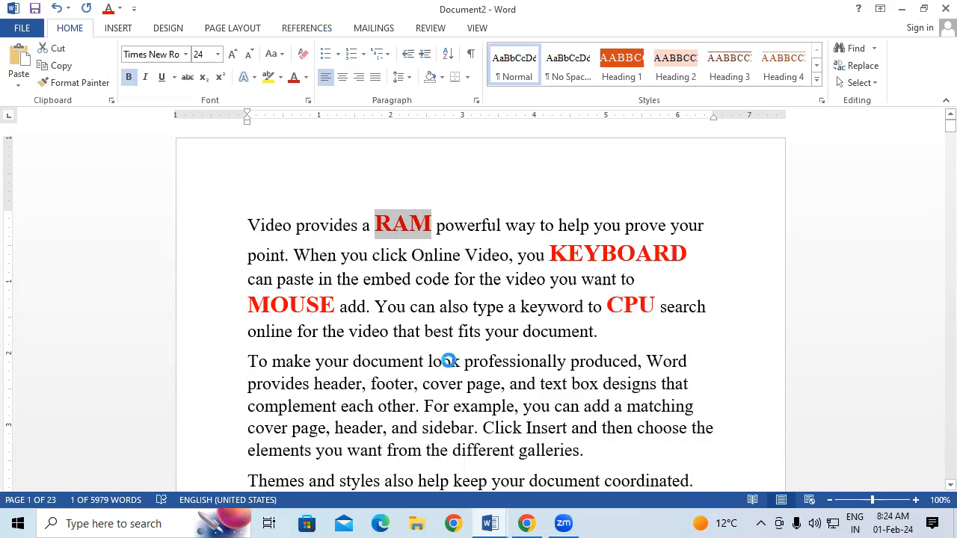
Add footnotes 'RANDOM ACCESS MEMORY' to RAM and 'INPUT DEVICE' to KEYBOARD
{"action": "key", "text": "ctrl+alt+f"}
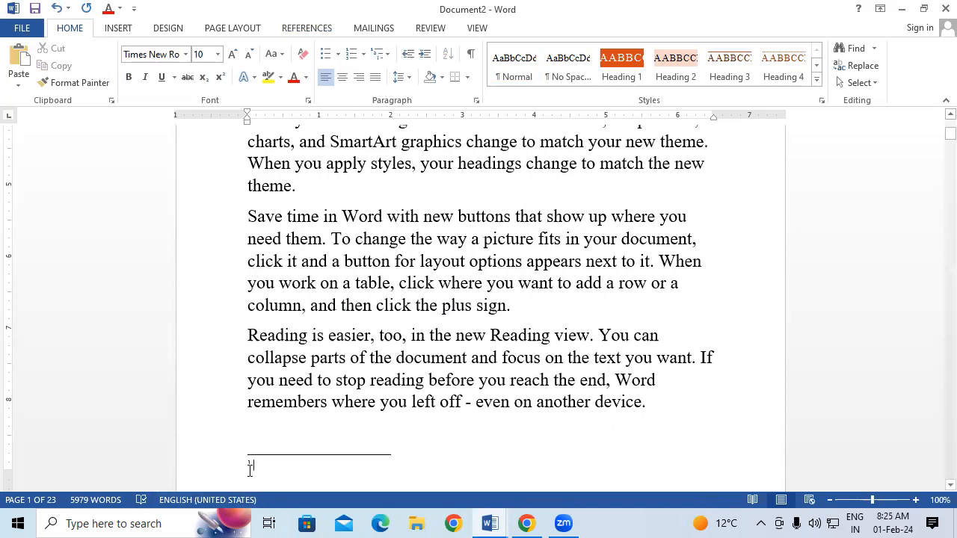
{"action": "type", "text": "RANDOM "}
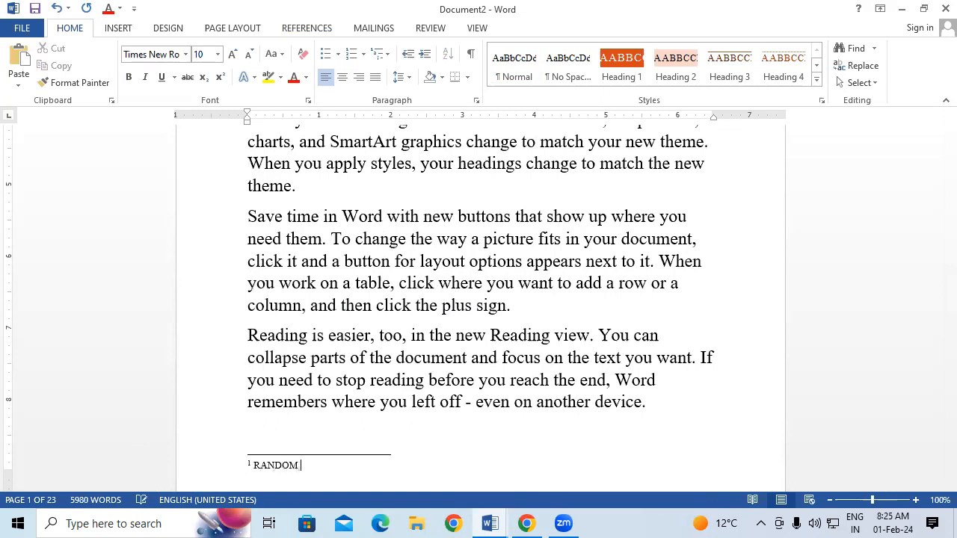
{"action": "type", "text": "ACCESS MEMORY"}
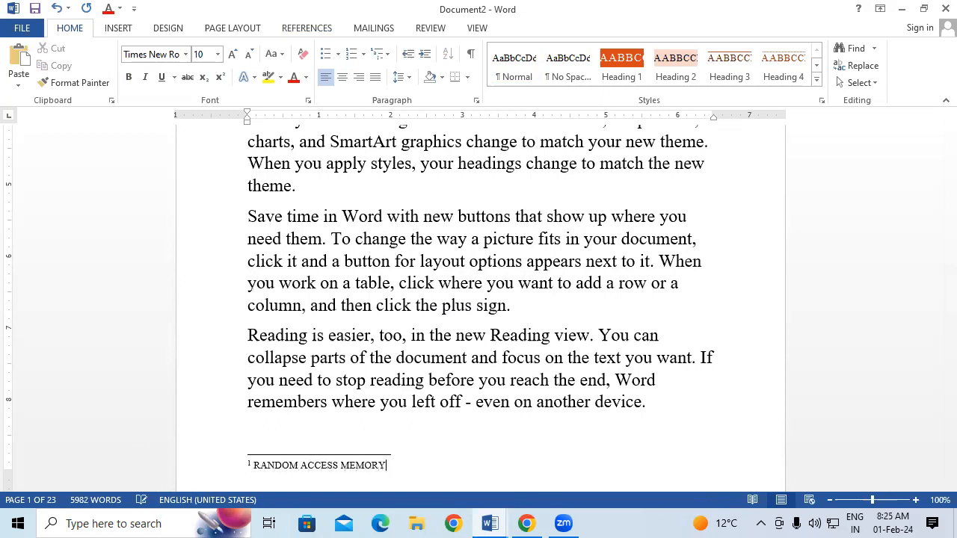
{"action": "scroll", "coordinate": [479, 307], "scroll_direction": "up", "scroll_amount": 5}
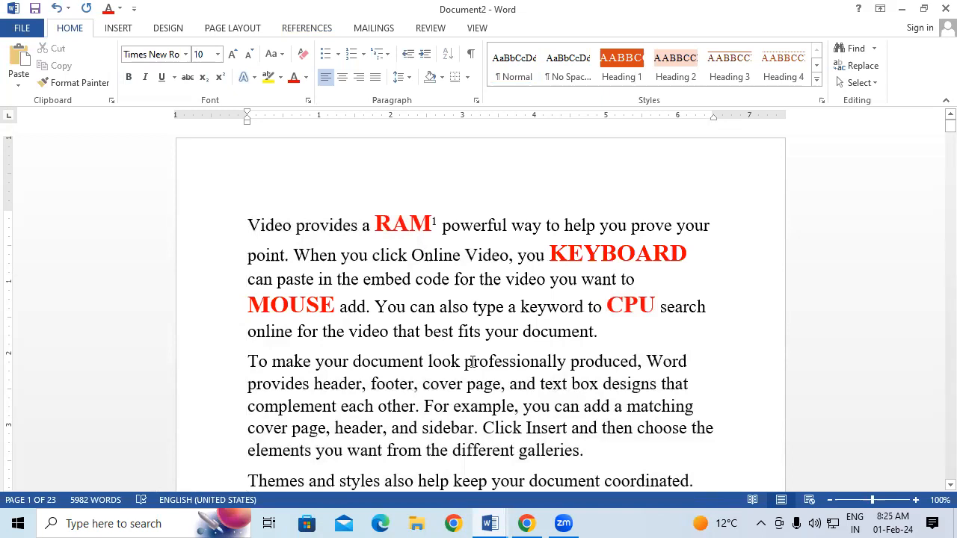
{"action": "left_click_drag", "start_coordinate": [551, 247], "coordinate": [682, 255]}
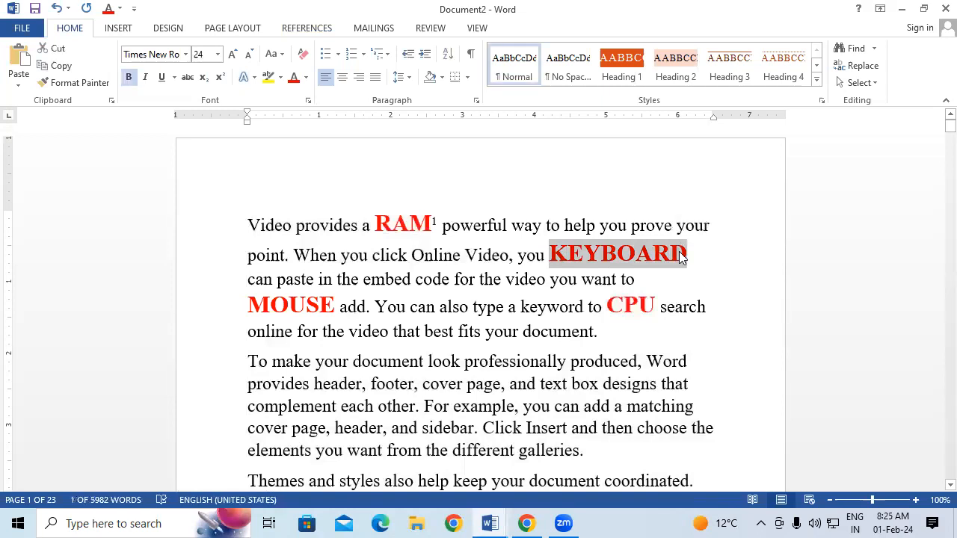
{"action": "key", "text": "ctrl+alt+f"}
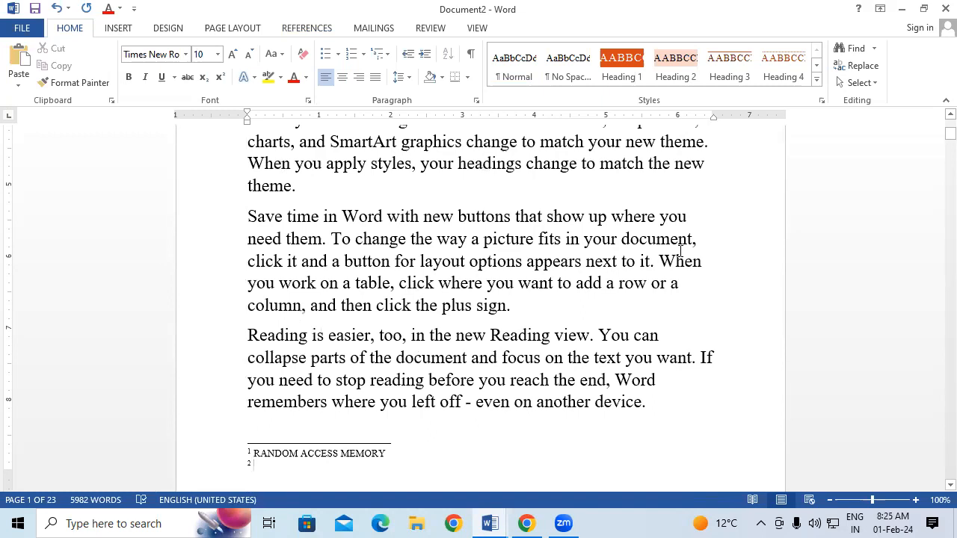
{"action": "type", "text": "IN"}
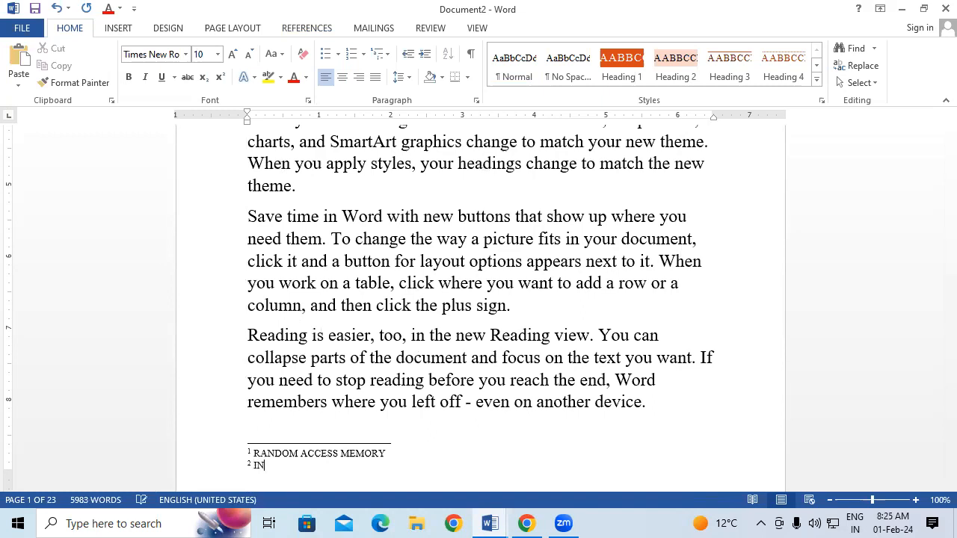
{"action": "type", "text": "PUT DEVICE"}
Add footnotes 'POINTING INPUT DEVICE' to MOUSE and 'PROCESSING DEVICE' to CPU
{"action": "scroll", "coordinate": [478, 307], "scroll_direction": "up", "scroll_amount": 5}
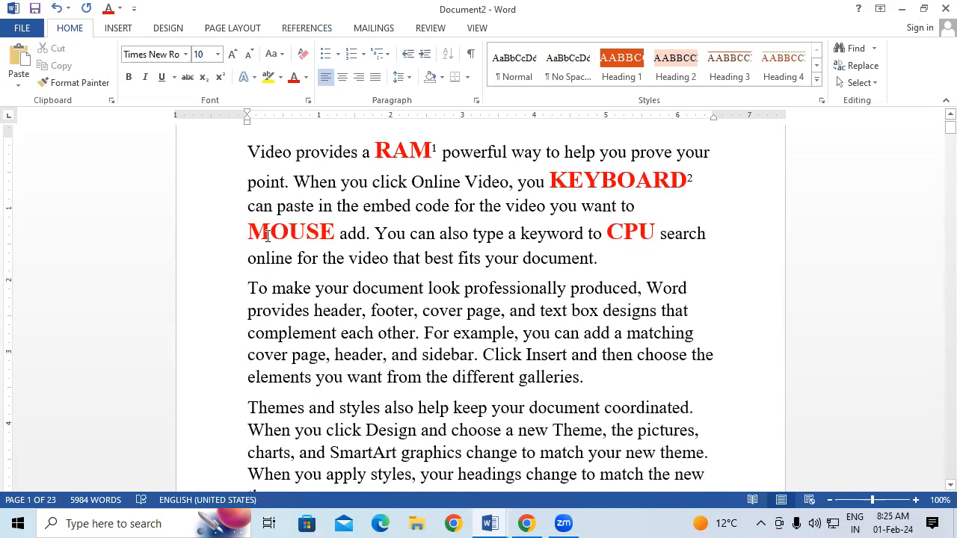
{"action": "left_click_drag", "start_coordinate": [249, 228], "coordinate": [336, 229]}
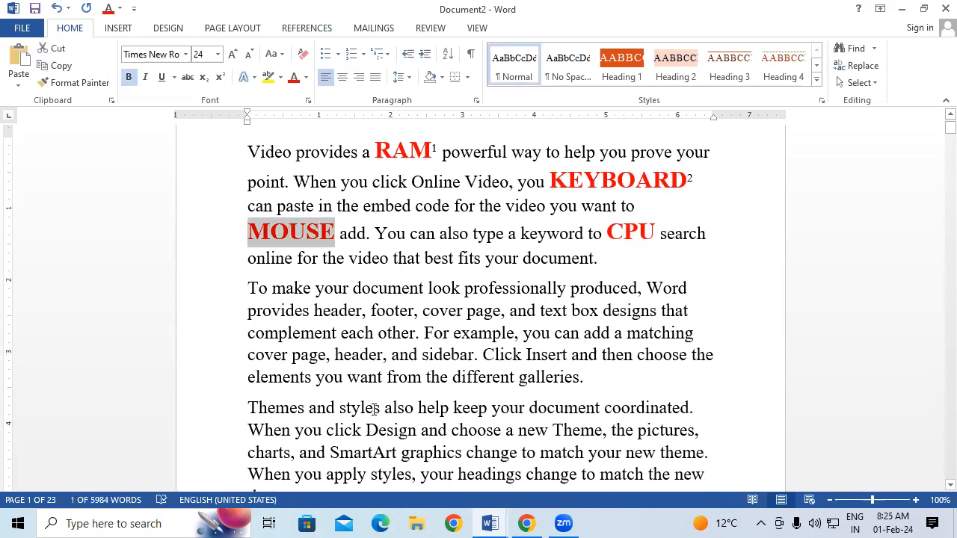
{"action": "key", "text": "ctrl+alt+f"}
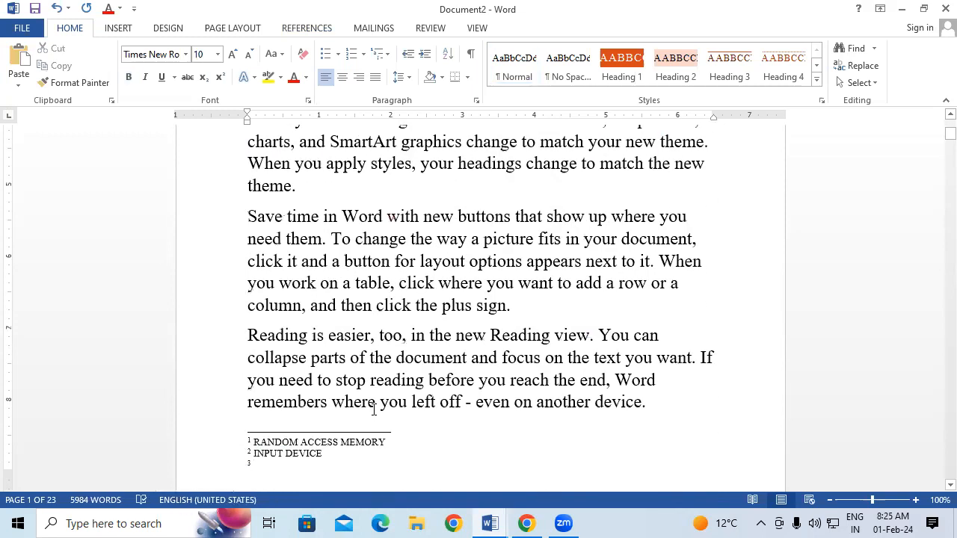
{"action": "type", "text": "PO"}
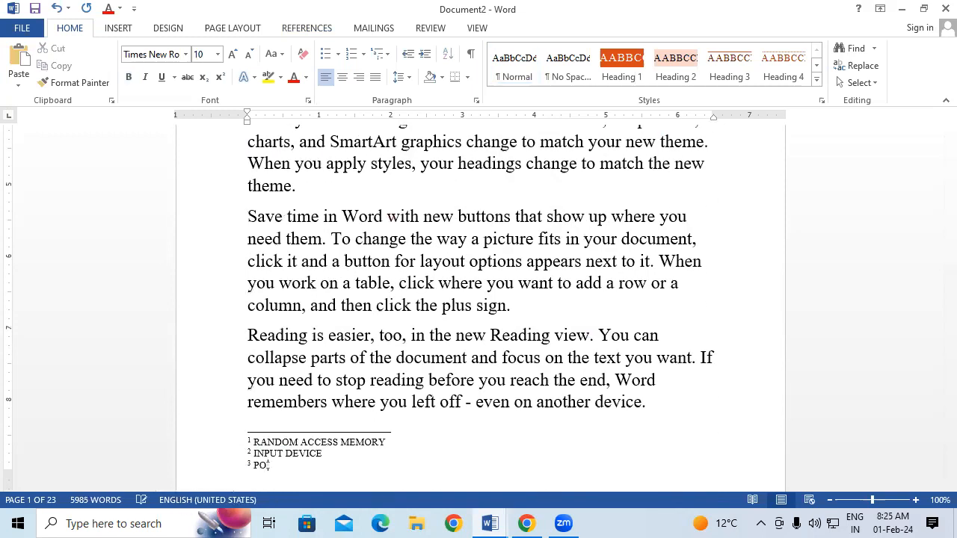
{"action": "type", "text": "INTING INPUT DEVICE"}
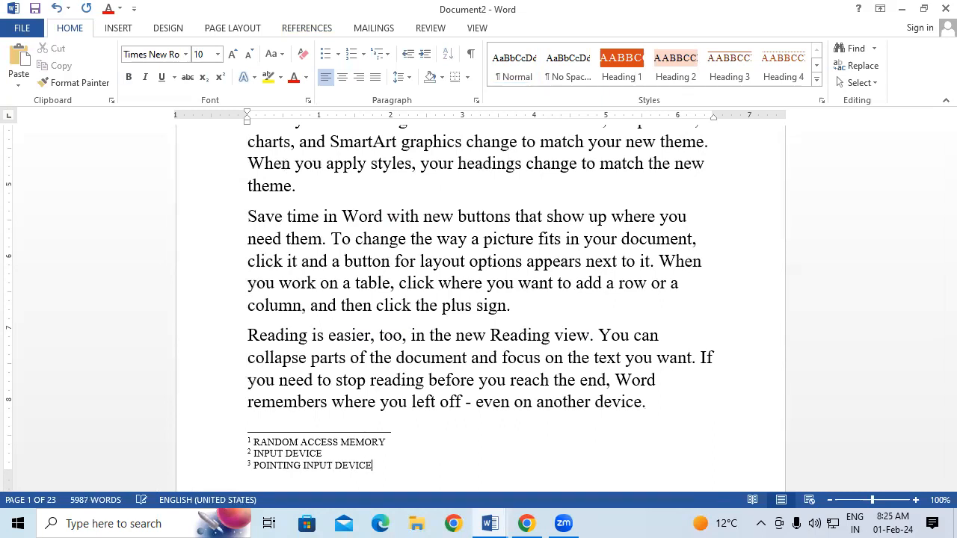
{"action": "scroll", "coordinate": [479, 300], "scroll_direction": "up", "scroll_amount": 1}
{"action": "scroll", "coordinate": [508, 329], "scroll_direction": "up", "scroll_amount": 4}
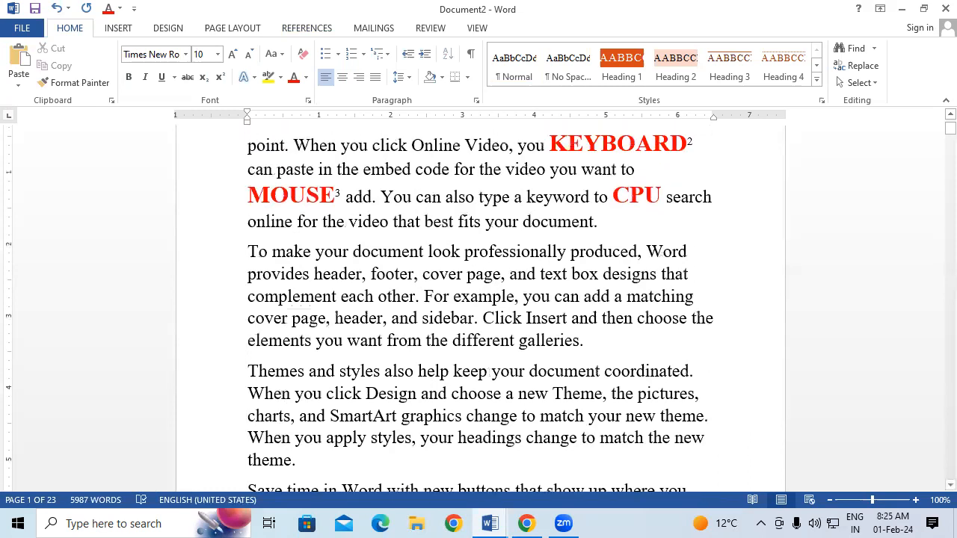
{"action": "left_click_drag", "start_coordinate": [613, 244], "coordinate": [658, 242]}
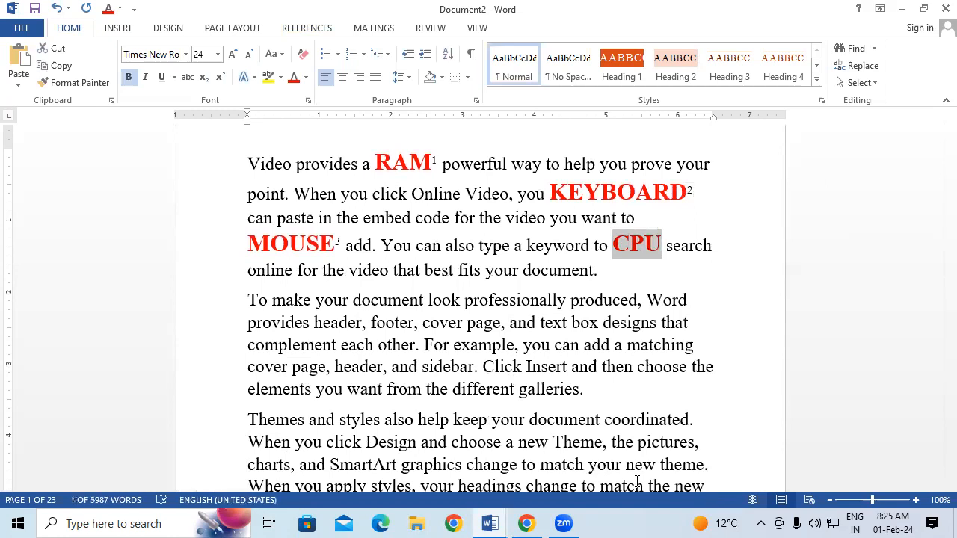
{"action": "key", "text": "ctrl+alt+f"}
{"action": "type", "text": "PROCESSING DEVICE"}
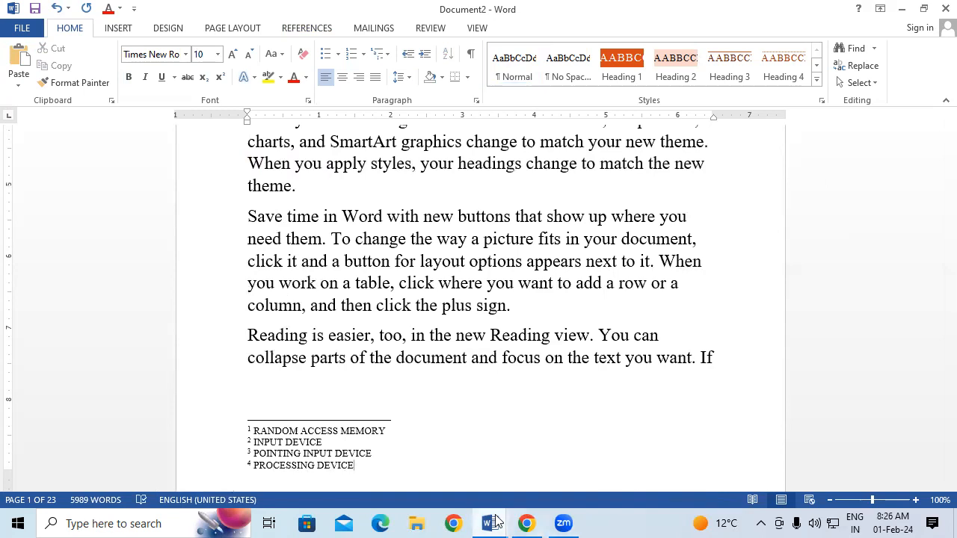
Enlarge the text of all four footnotes to 20 pt
{"action": "left_click_drag", "start_coordinate": [359, 467], "coordinate": [223, 434]}
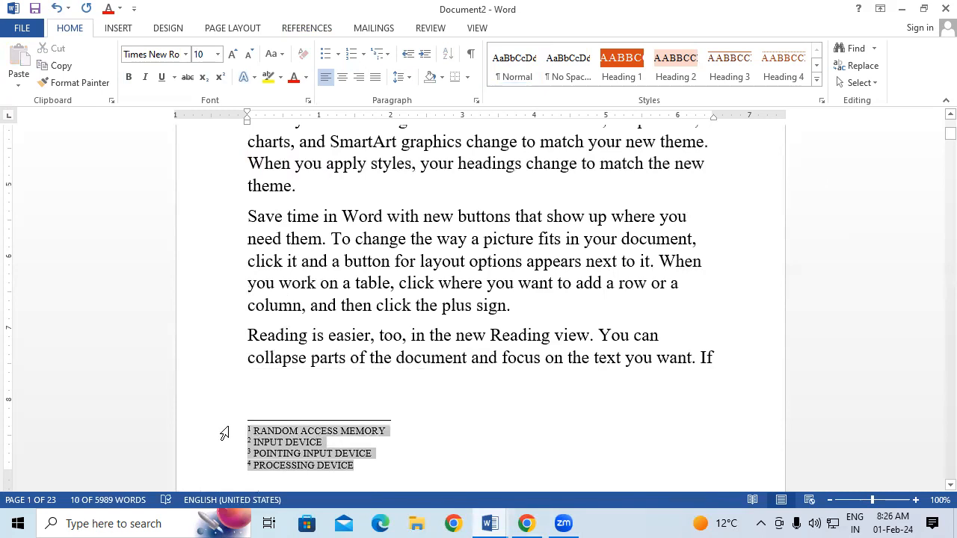
{"action": "key", "text": "ctrl+shift+period"}
{"action": "key", "text": "ctrl+shift+period"}
{"action": "key", "text": "ctrl+shift+period"}
{"action": "key", "text": "ctrl+shift+period"}
{"action": "key", "text": "ctrl+shift+period"}
{"action": "key", "text": "ctrl+shift+period"}
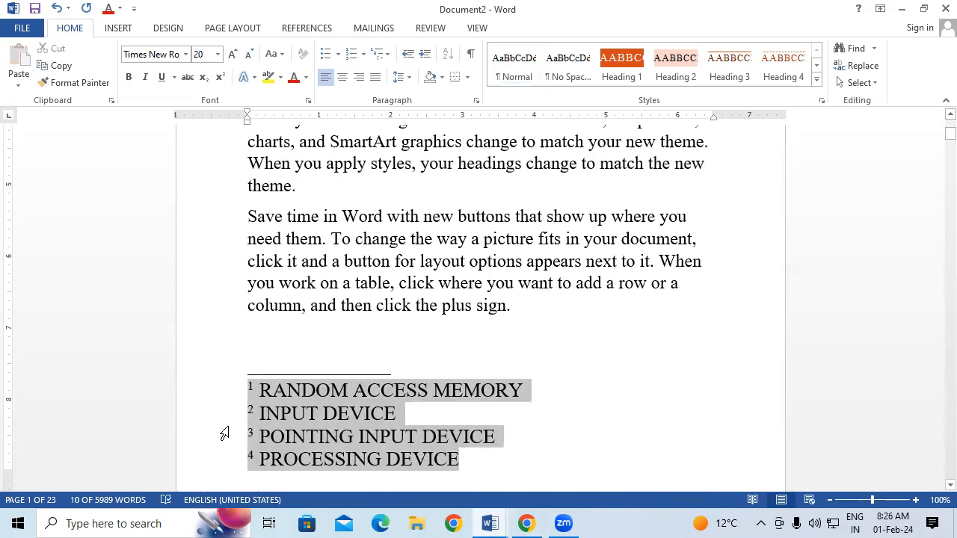
{"action": "left_click", "coordinate": [532, 268]}
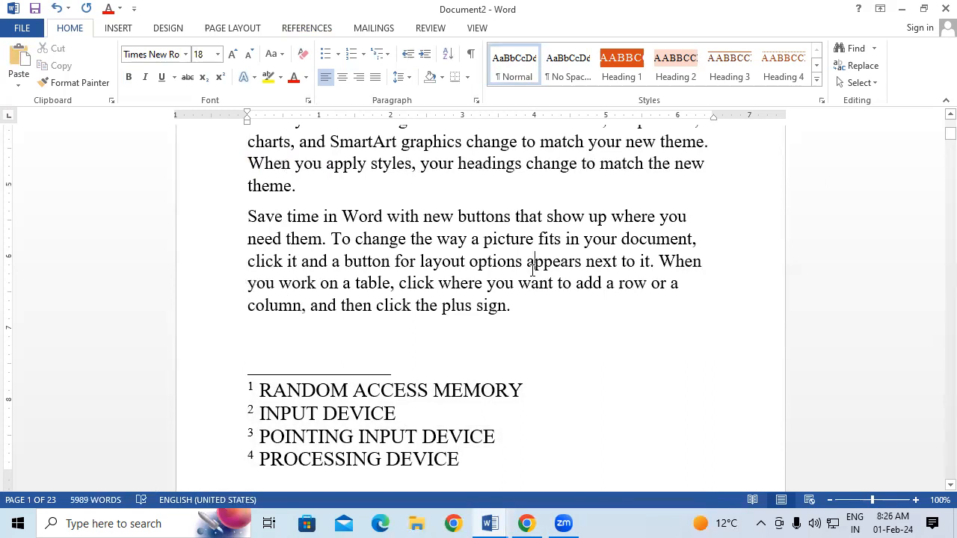
{"action": "scroll", "coordinate": [532, 271], "scroll_direction": "up", "scroll_amount": 5}
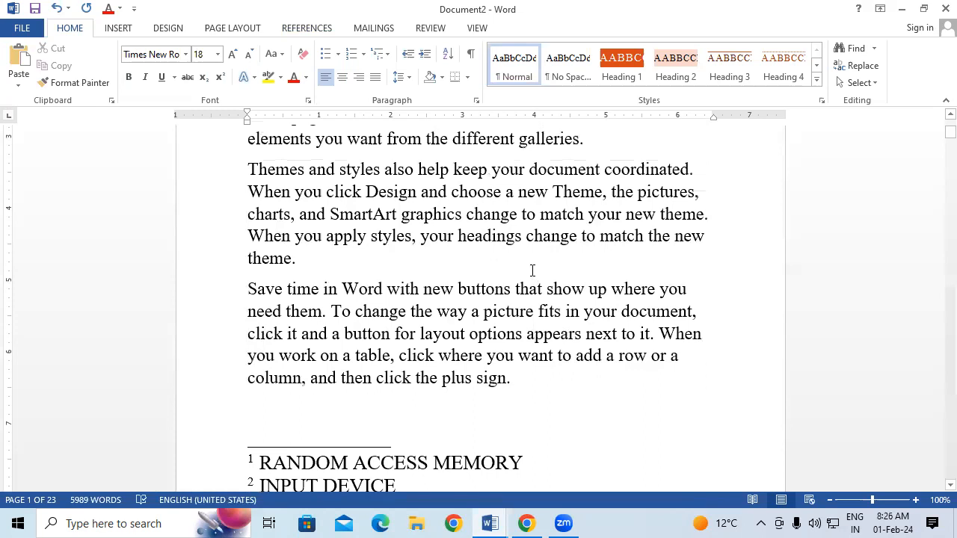
{"action": "scroll", "coordinate": [533, 271], "scroll_direction": "up", "scroll_amount": 1}
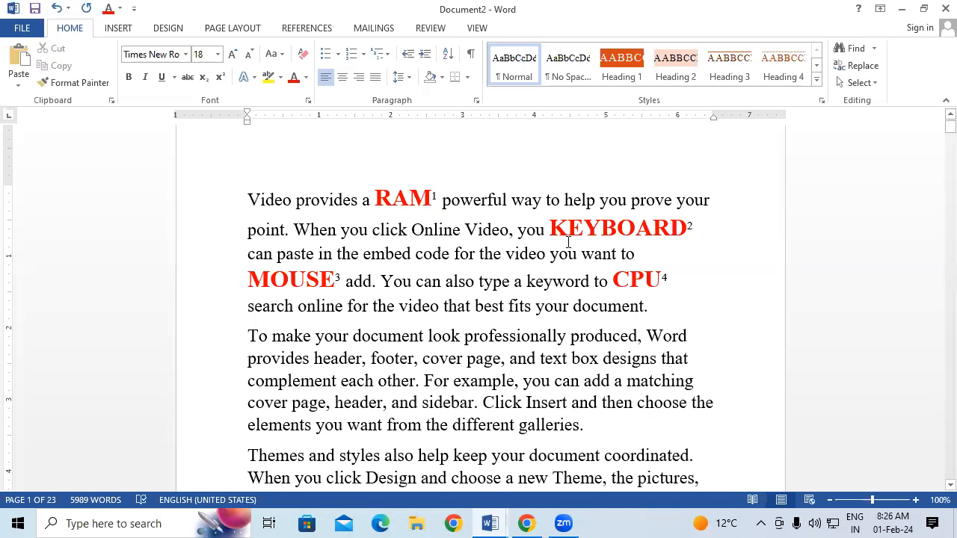
{"action": "mouse_move", "coordinate": [572, 240]}
{"action": "mouse_move", "coordinate": [408, 201]}
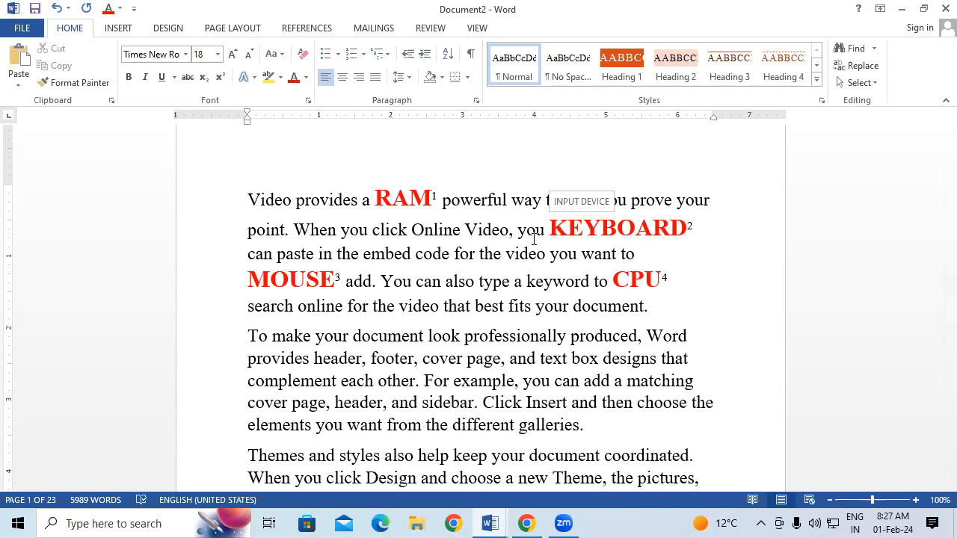
{"action": "mouse_move", "coordinate": [314, 281]}
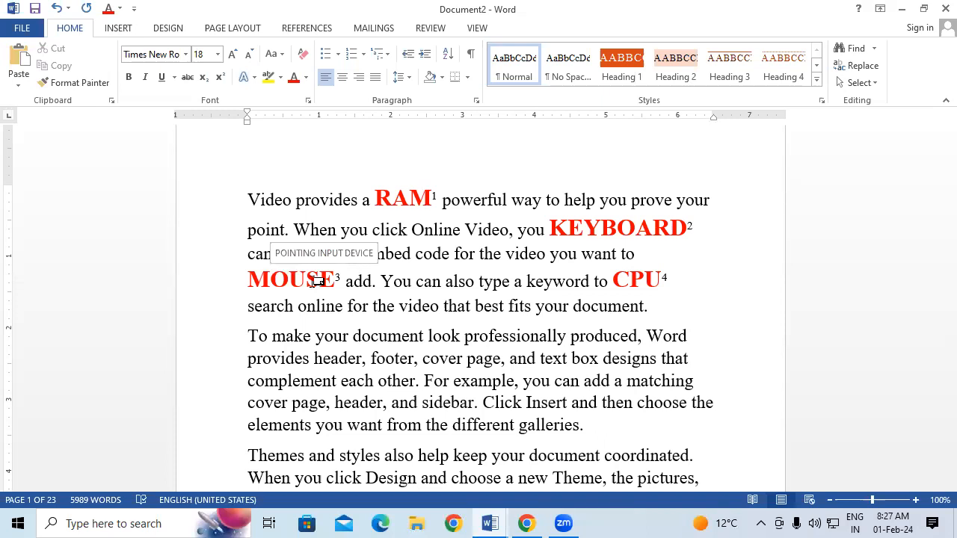
{"action": "scroll", "coordinate": [581, 305], "scroll_direction": "down", "scroll_amount": 3}
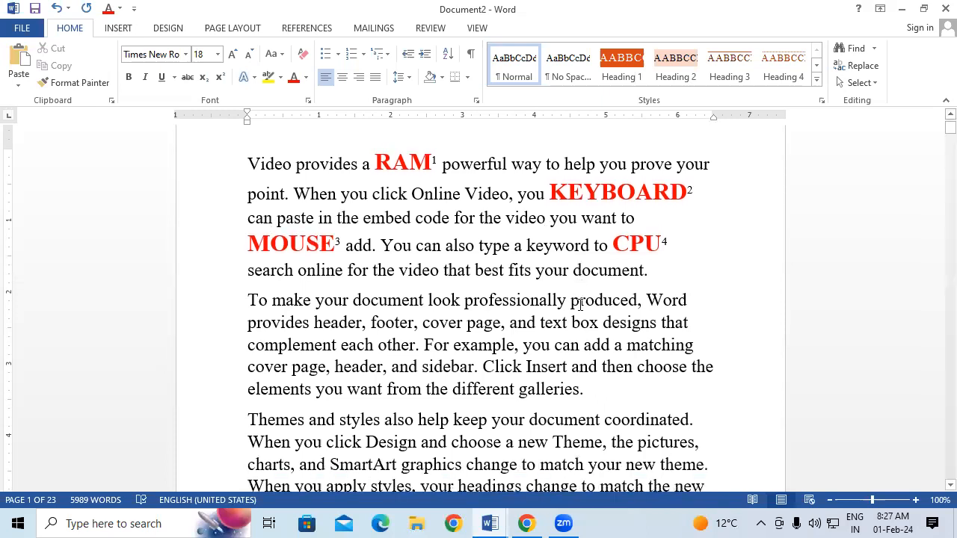
{"action": "scroll", "coordinate": [580, 305], "scroll_direction": "down", "scroll_amount": 7}
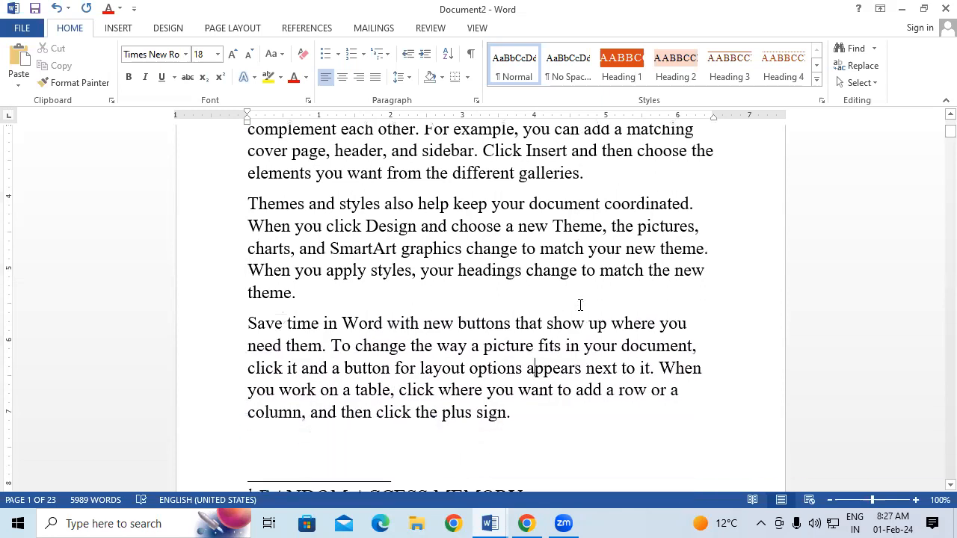
{"action": "scroll", "coordinate": [580, 305], "scroll_direction": "up", "scroll_amount": 10}
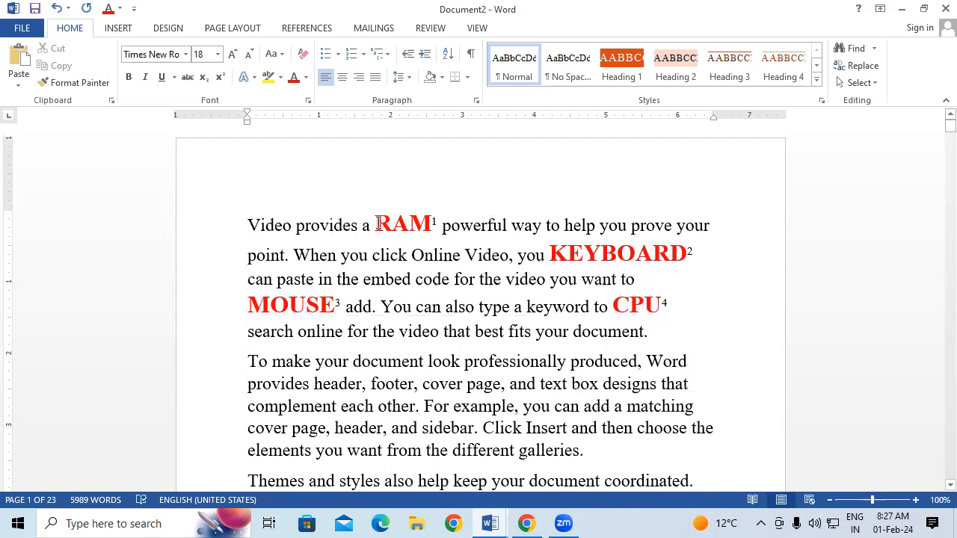
{"action": "left_click", "coordinate": [304, 30]}
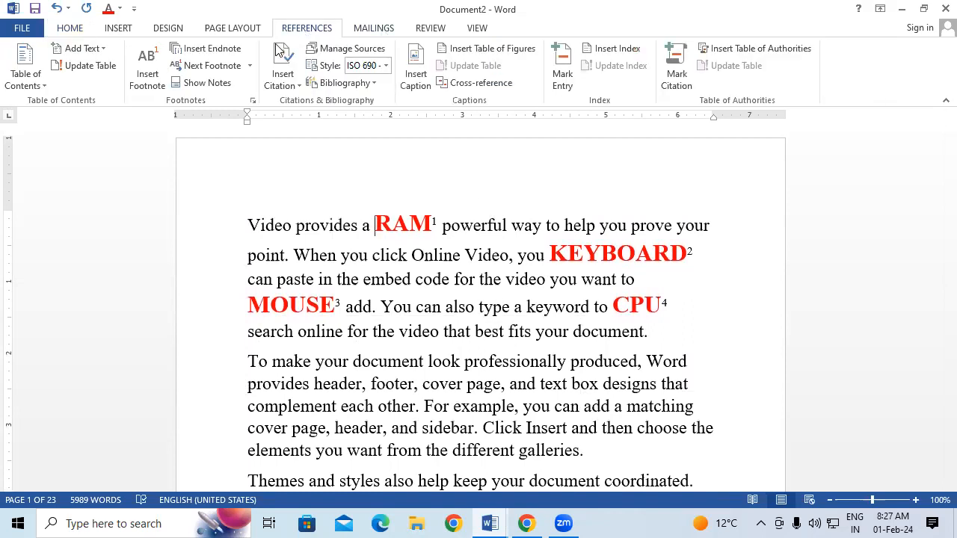
{"action": "left_click", "coordinate": [218, 68]}
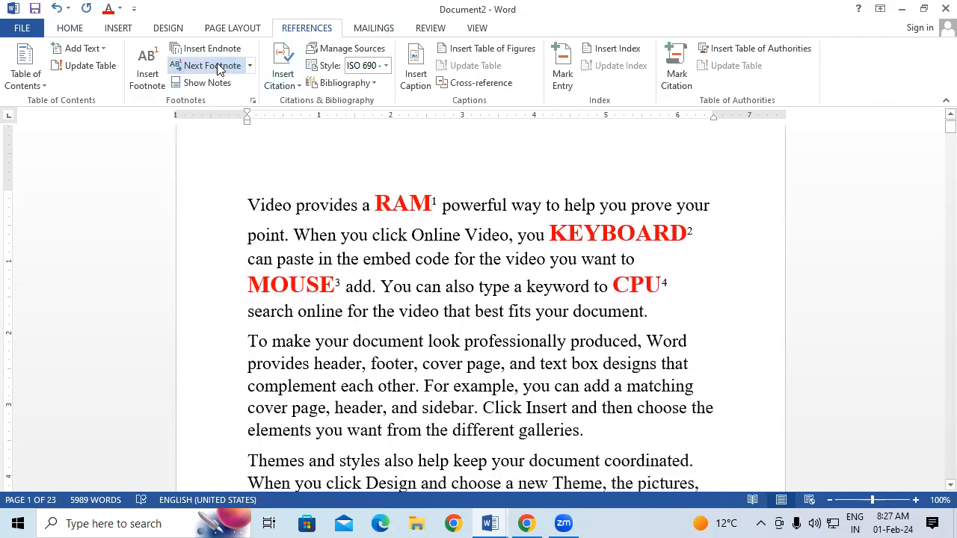
{"action": "left_click", "coordinate": [218, 68]}
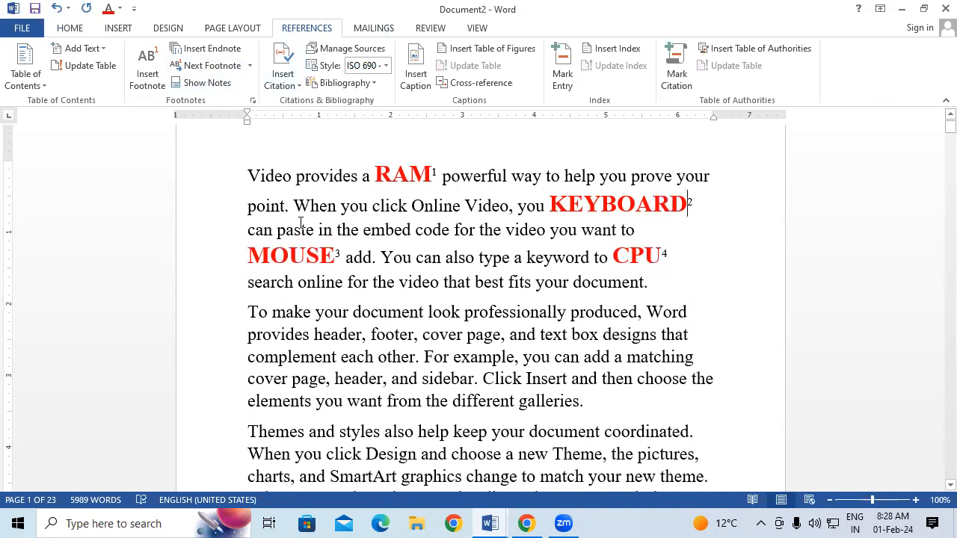
{"action": "left_click", "coordinate": [229, 68]}
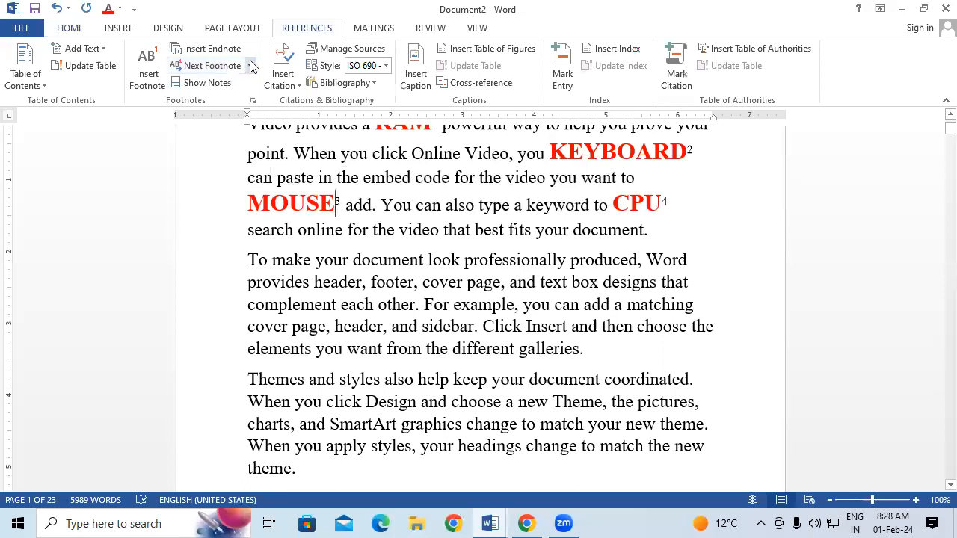
{"action": "left_click", "coordinate": [250, 65]}
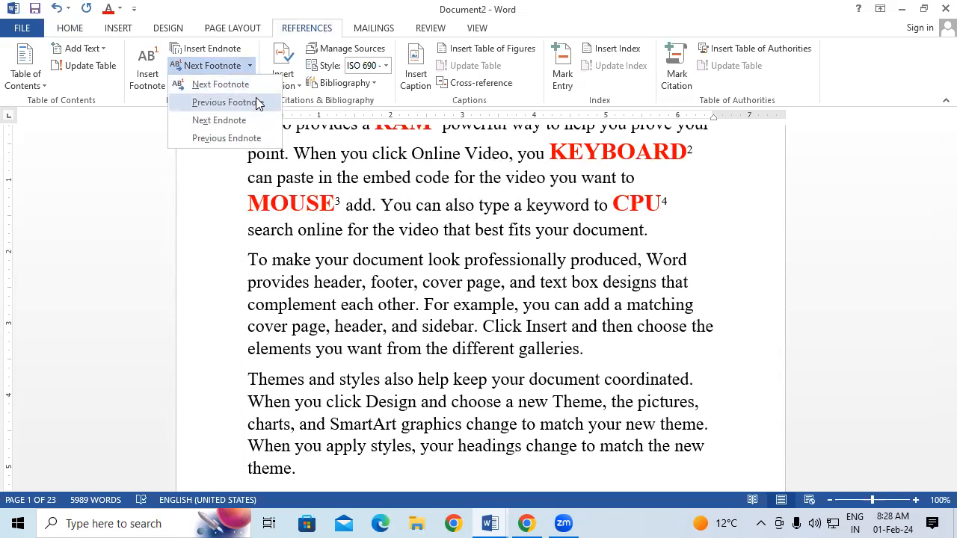
{"action": "left_click", "coordinate": [257, 103]}
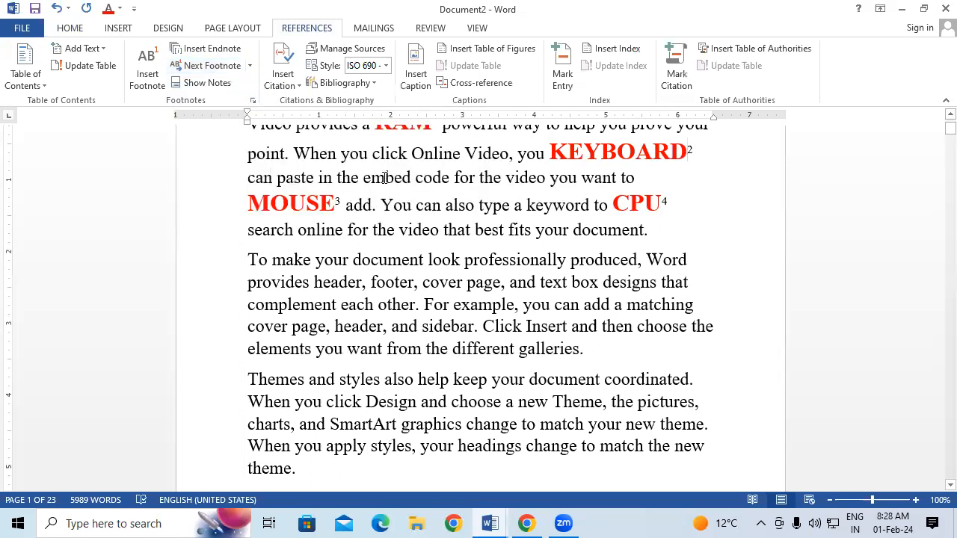
{"action": "left_click", "coordinate": [253, 65]}
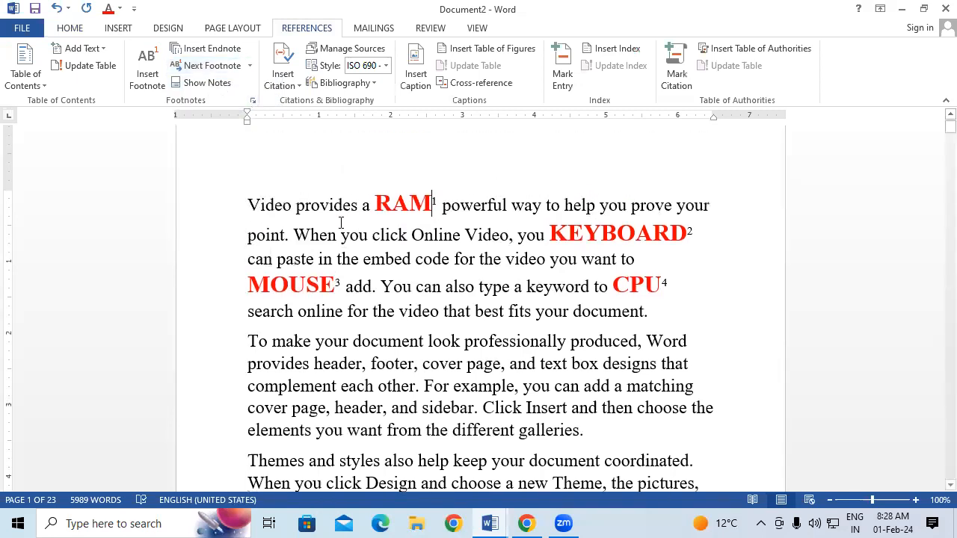
{"action": "mouse_move", "coordinate": [442, 212]}
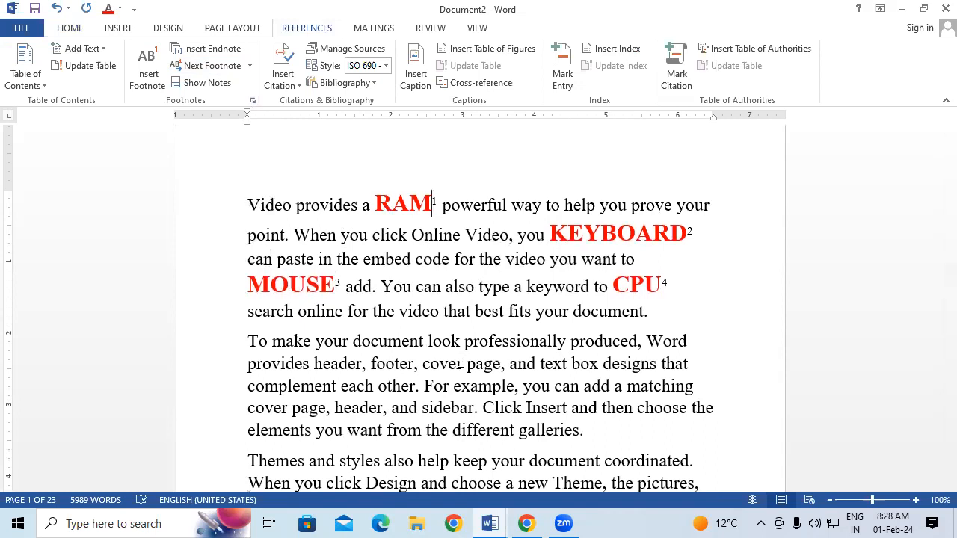
{"action": "scroll", "coordinate": [460, 364], "scroll_direction": "down", "scroll_amount": 9}
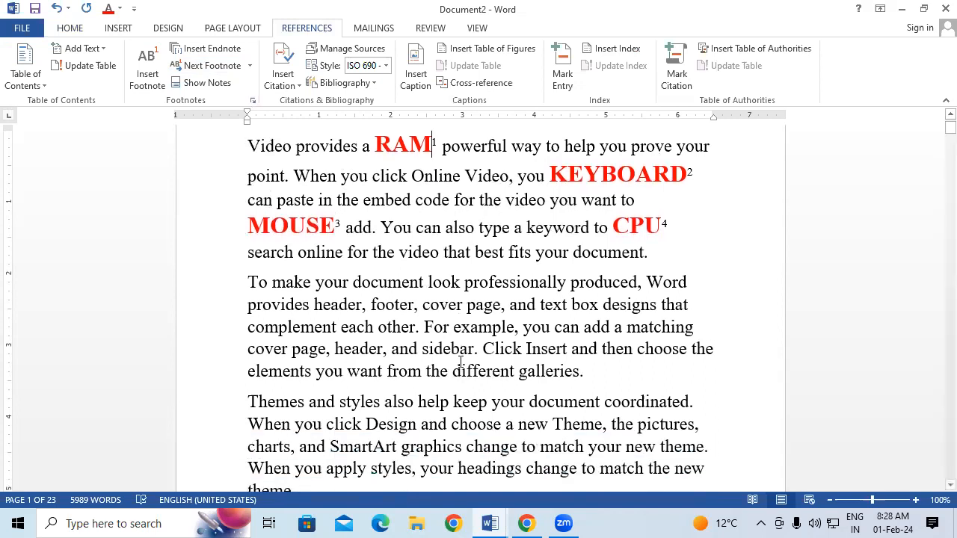
{"action": "scroll", "coordinate": [461, 363], "scroll_direction": "down", "scroll_amount": 10}
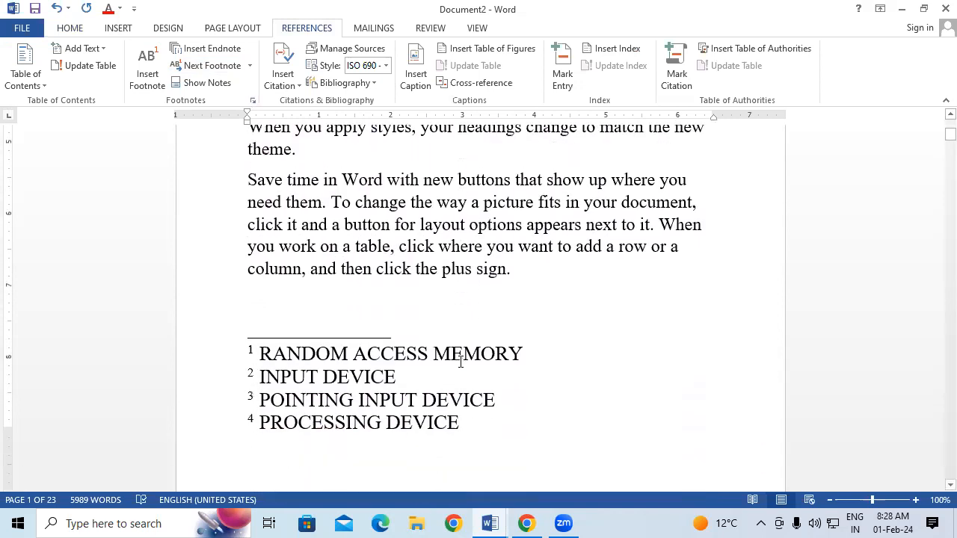
{"action": "scroll", "coordinate": [461, 364], "scroll_direction": "down", "scroll_amount": 4}
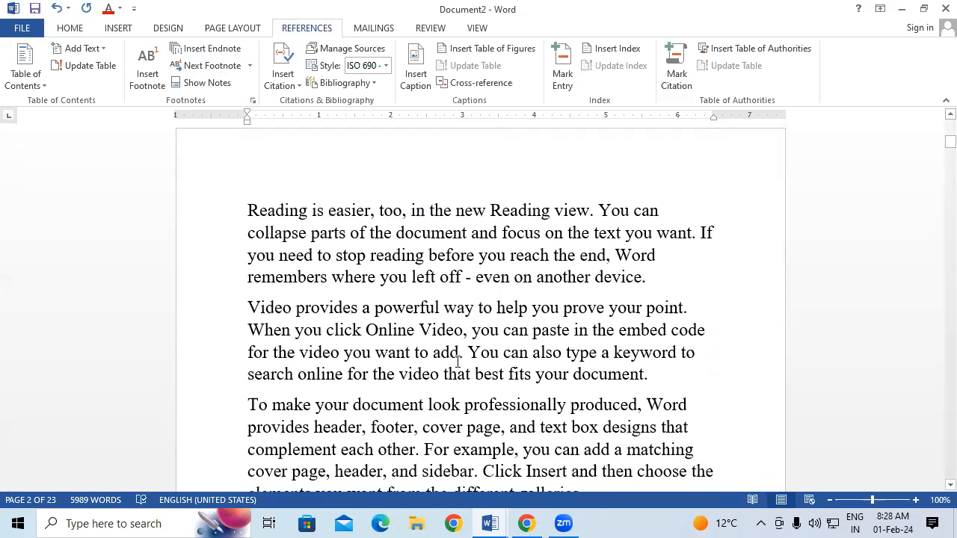
{"action": "scroll", "coordinate": [458, 362], "scroll_direction": "up", "scroll_amount": 8}
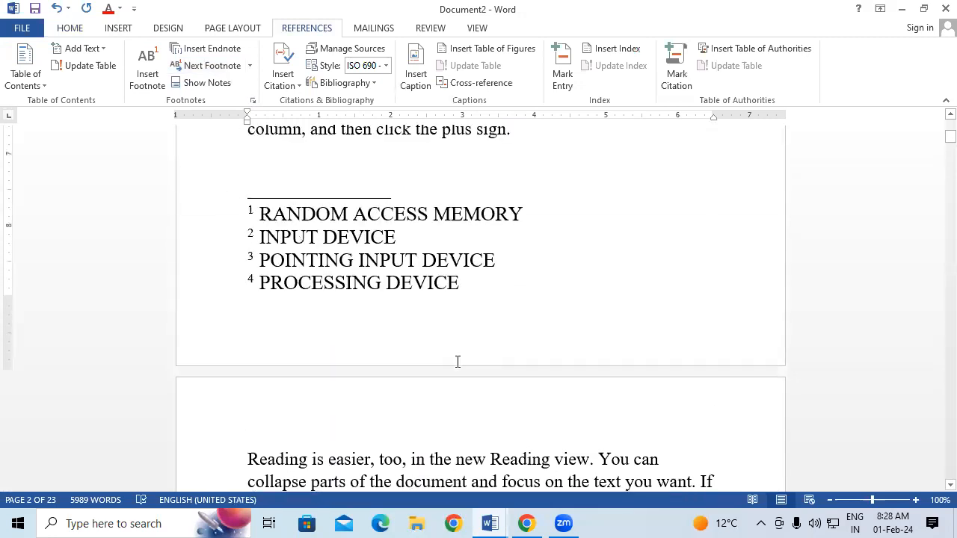
{"action": "scroll", "coordinate": [457, 362], "scroll_direction": "up", "scroll_amount": 5}
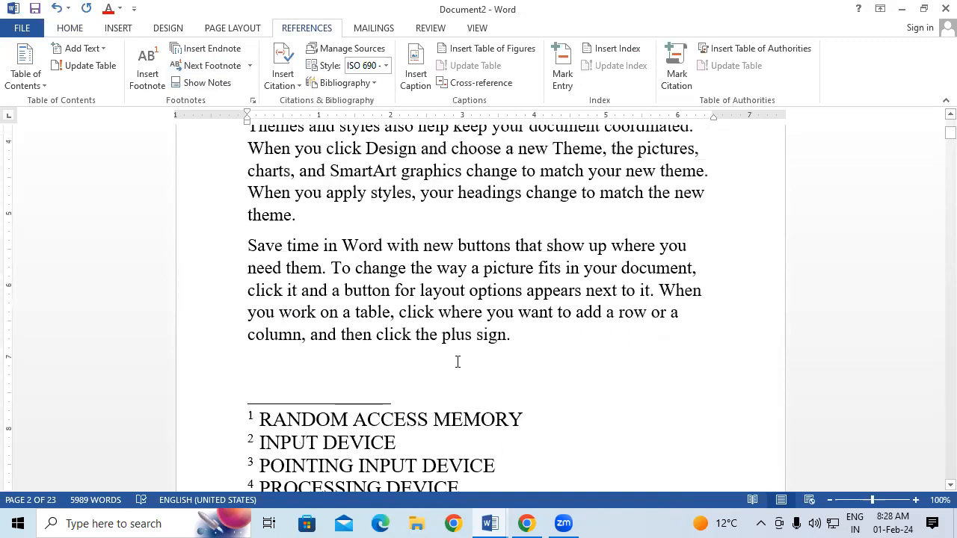
{"action": "scroll", "coordinate": [458, 362], "scroll_direction": "up", "scroll_amount": 4}
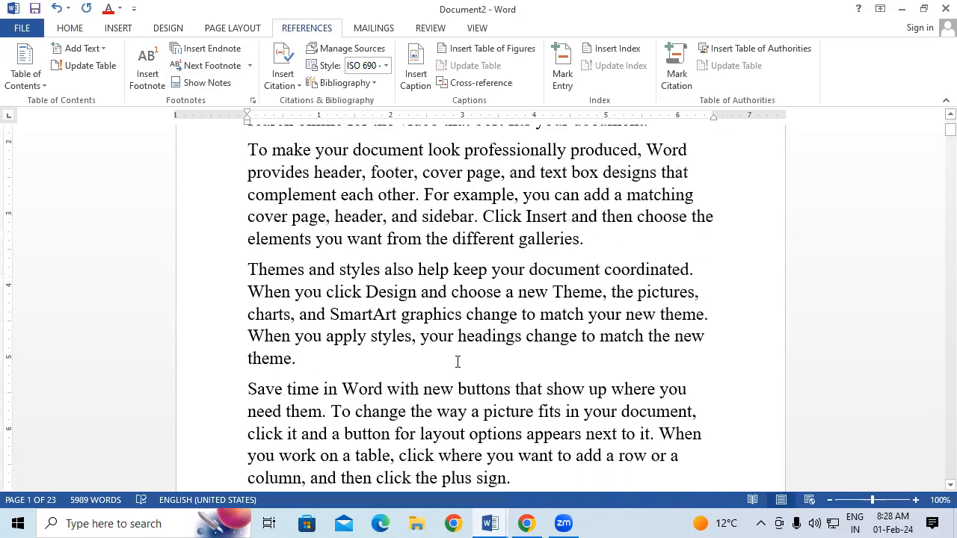
{"action": "scroll", "coordinate": [458, 362], "scroll_direction": "up", "scroll_amount": 4}
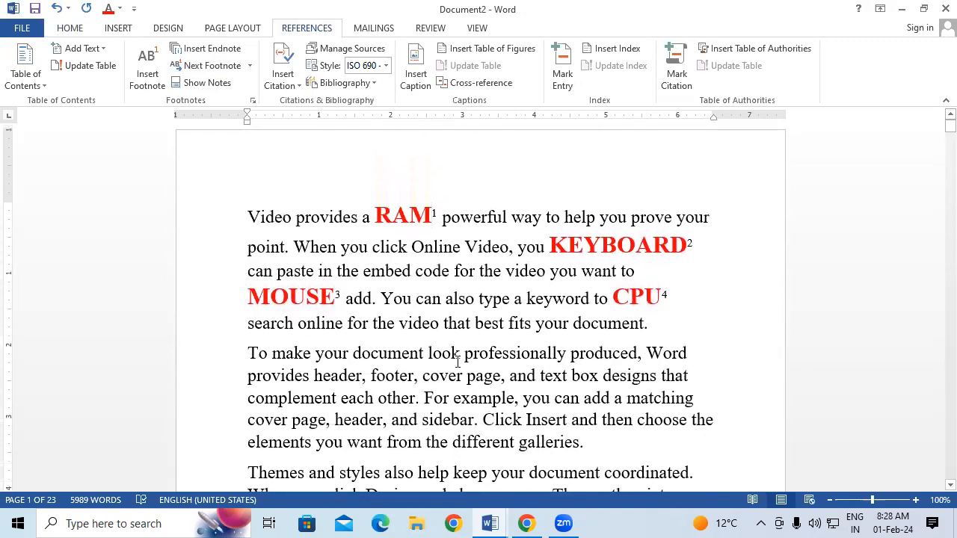
{"action": "scroll", "coordinate": [458, 362], "scroll_direction": "down", "scroll_amount": 6}
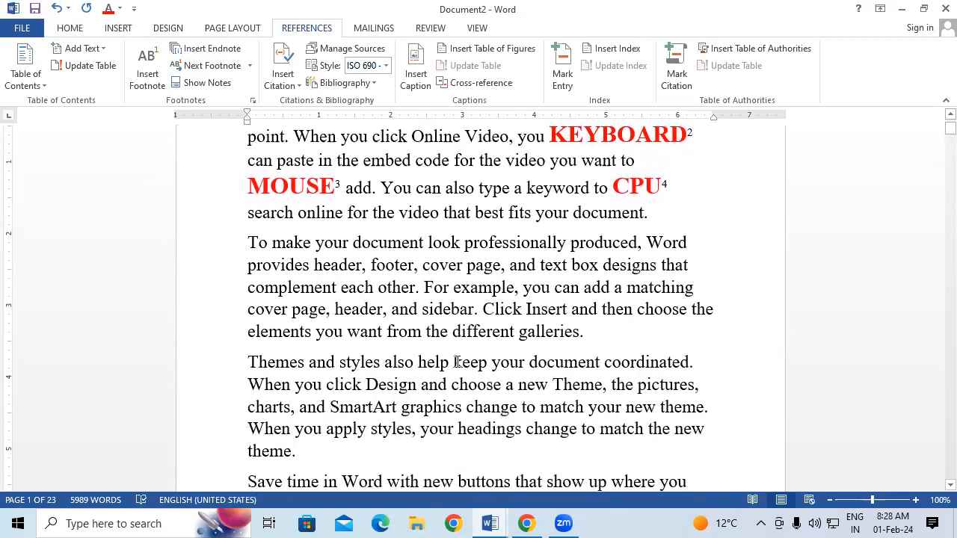
{"action": "scroll", "coordinate": [457, 362], "scroll_direction": "down", "scroll_amount": 2}
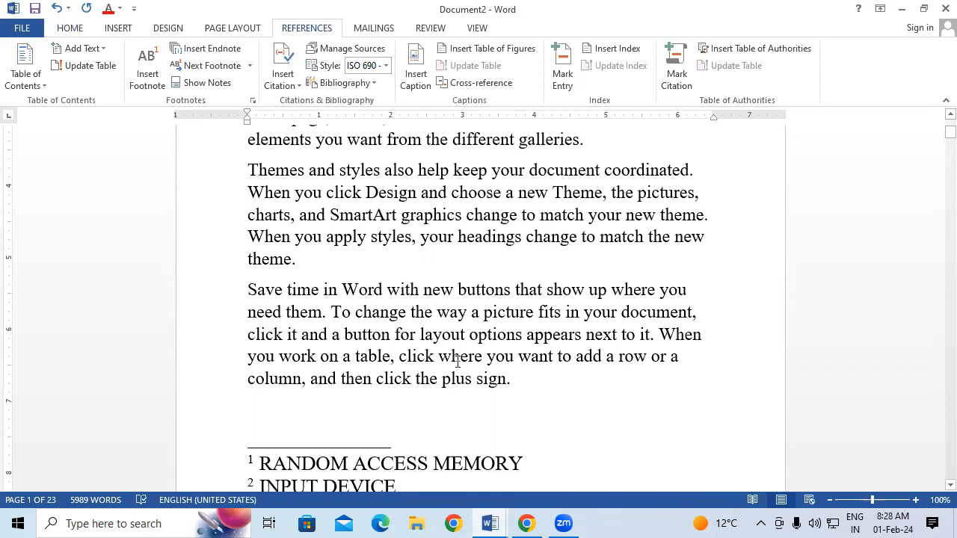
{"action": "scroll", "coordinate": [457, 362], "scroll_direction": "down", "scroll_amount": 1}
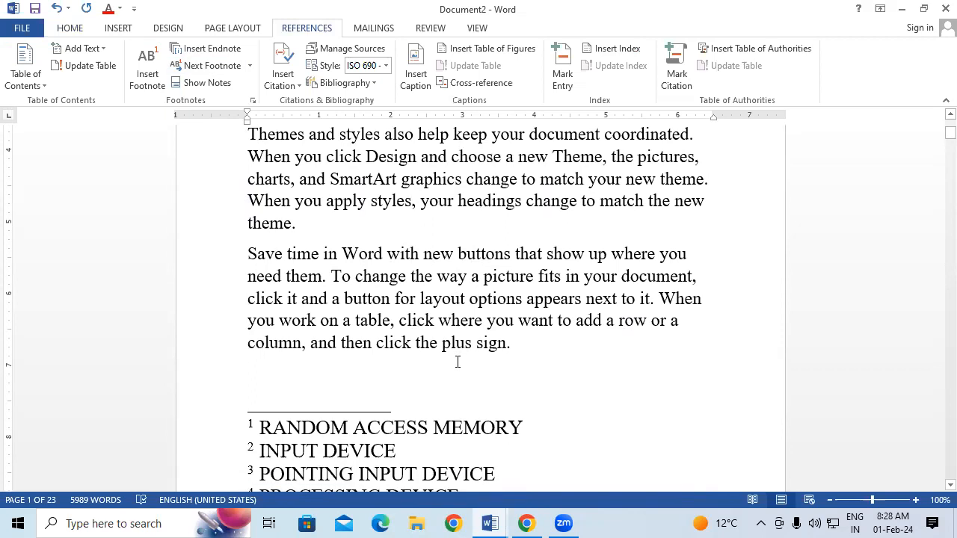
{"action": "scroll", "coordinate": [458, 362], "scroll_direction": "down", "scroll_amount": 2}
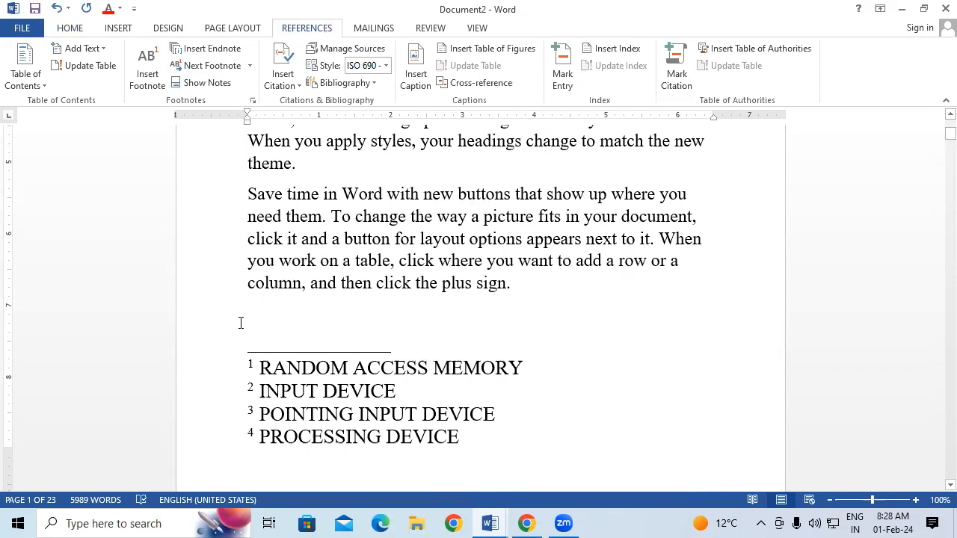
{"action": "scroll", "coordinate": [242, 322], "scroll_direction": "up", "scroll_amount": 5}
{"action": "scroll", "coordinate": [250, 318], "scroll_direction": "down", "scroll_amount": 6}
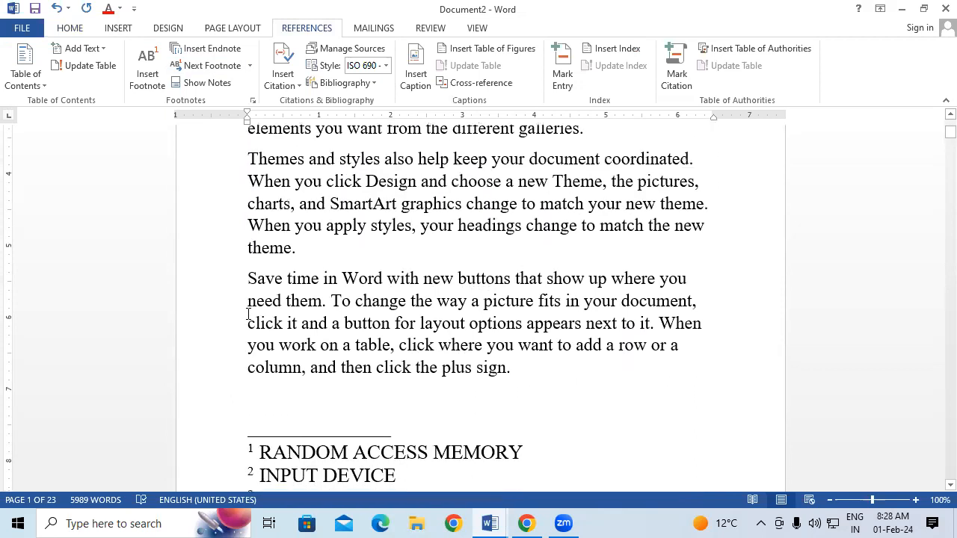
{"action": "scroll", "coordinate": [272, 368], "scroll_direction": "down", "scroll_amount": 1}
{"action": "scroll", "coordinate": [444, 384], "scroll_direction": "down", "scroll_amount": 5}
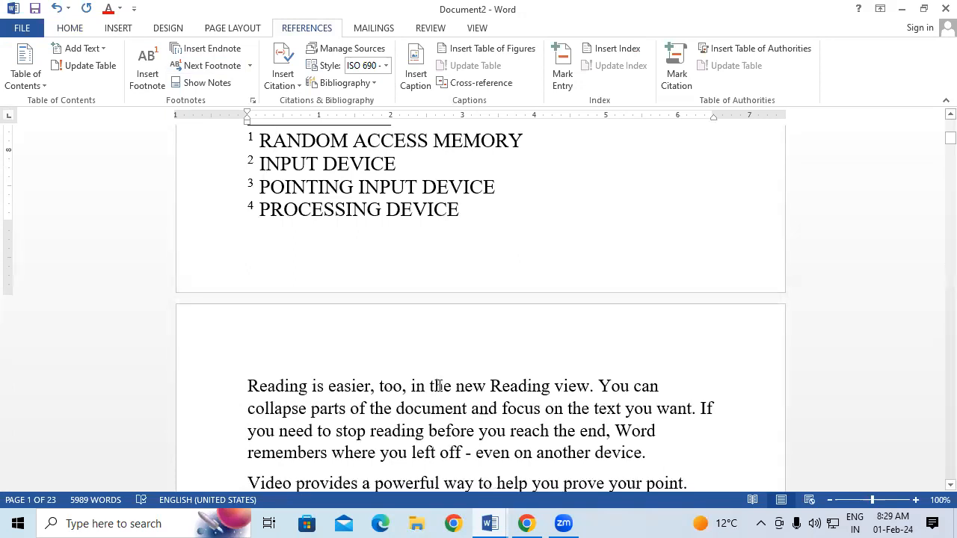
{"action": "scroll", "coordinate": [440, 386], "scroll_direction": "down", "scroll_amount": 1}
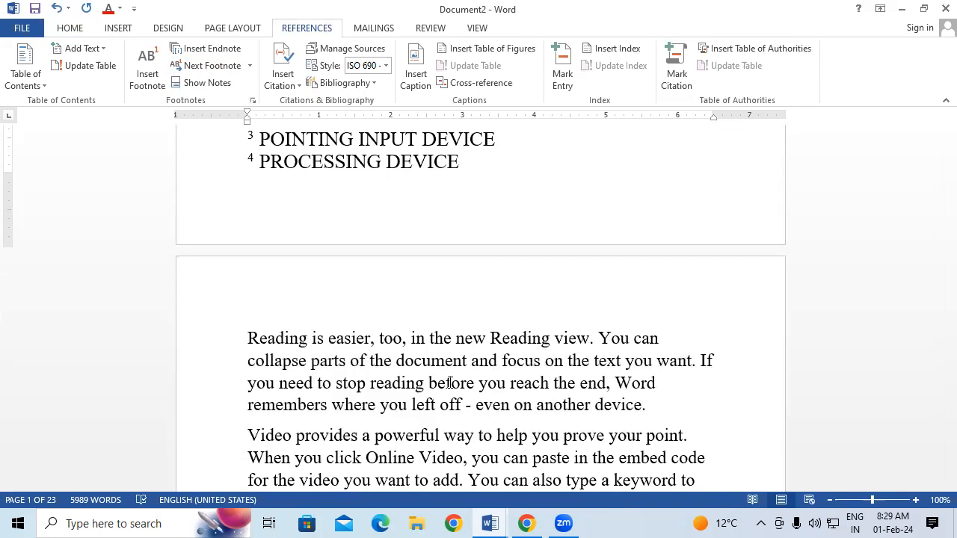
{"action": "scroll", "coordinate": [521, 197], "scroll_direction": "up", "scroll_amount": 1}
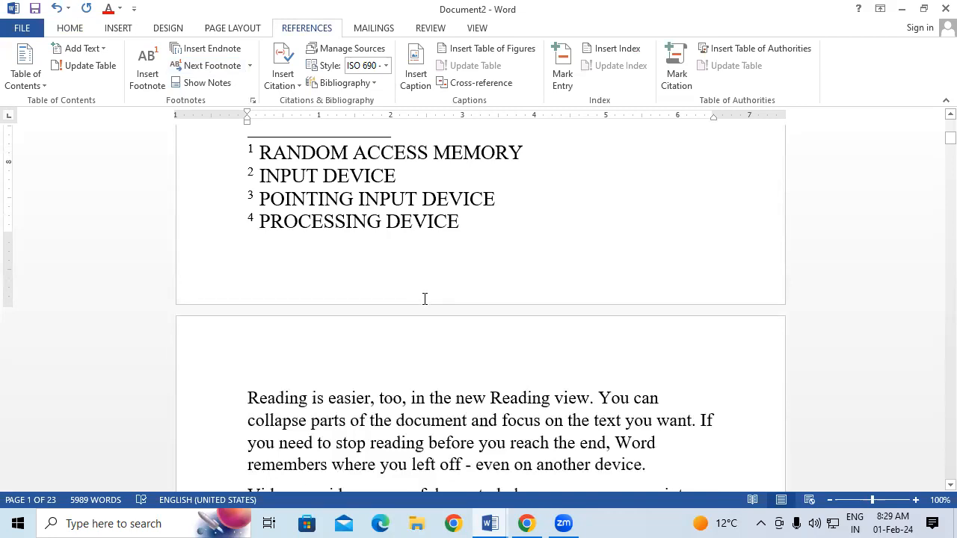
{"action": "scroll", "coordinate": [424, 299], "scroll_direction": "down", "scroll_amount": 5}
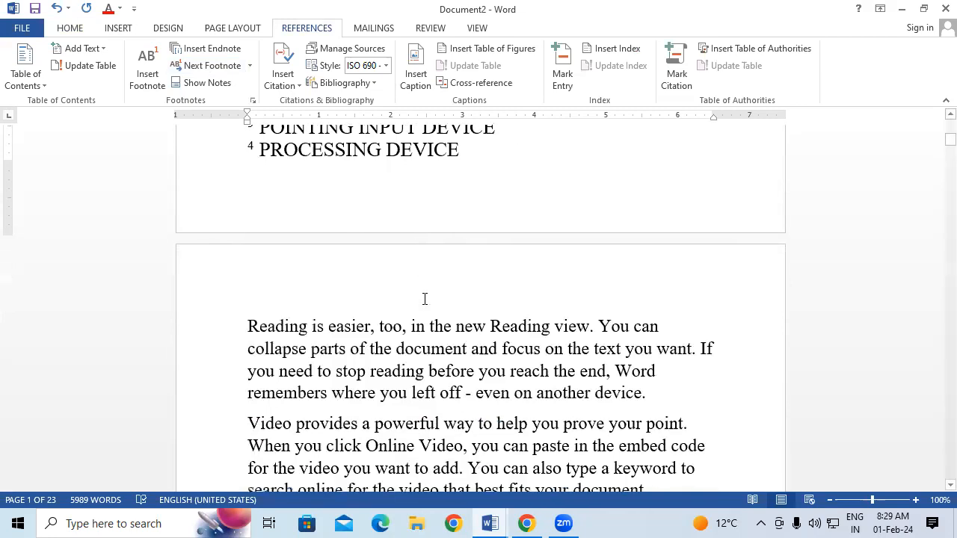
{"action": "scroll", "coordinate": [424, 299], "scroll_direction": "down", "scroll_amount": 3}
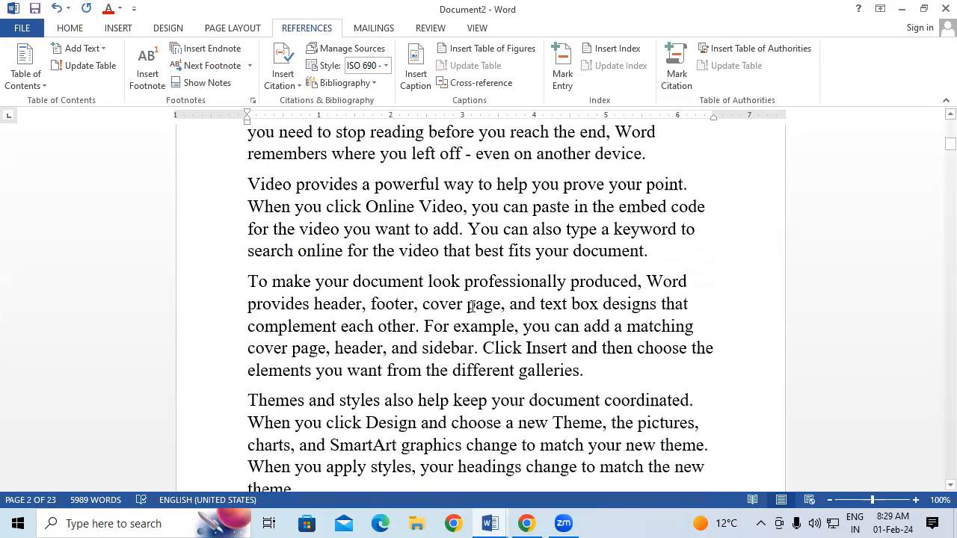
Insert PRINTER, HDD and FDD into the 'To make your document' paragraph
{"action": "left_click", "coordinate": [566, 282]}
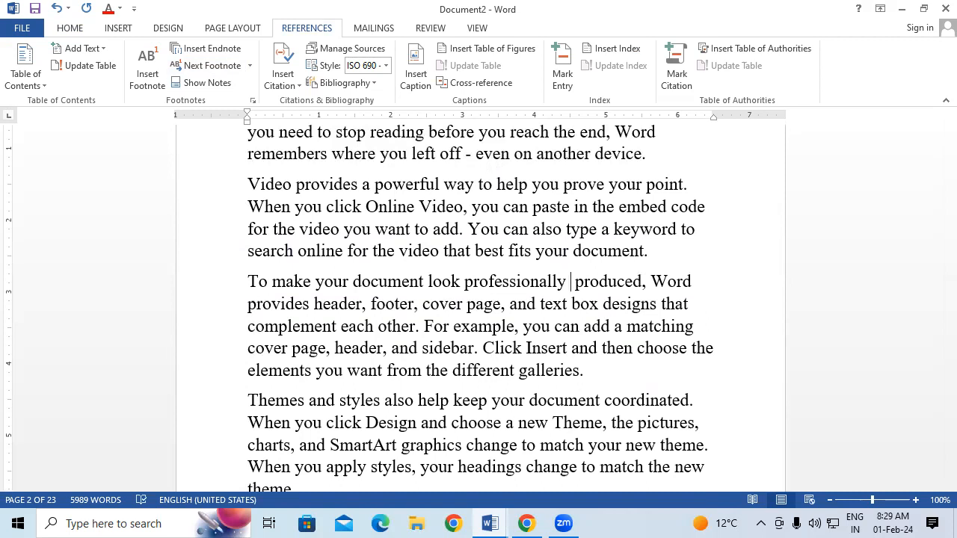
{"action": "type", "text": "P"}
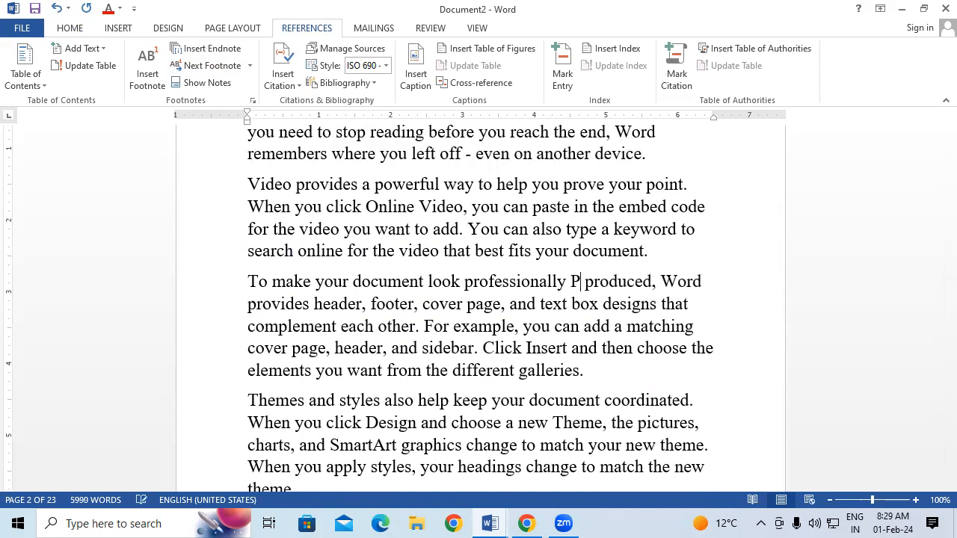
{"action": "type", "text": "RINTER"}
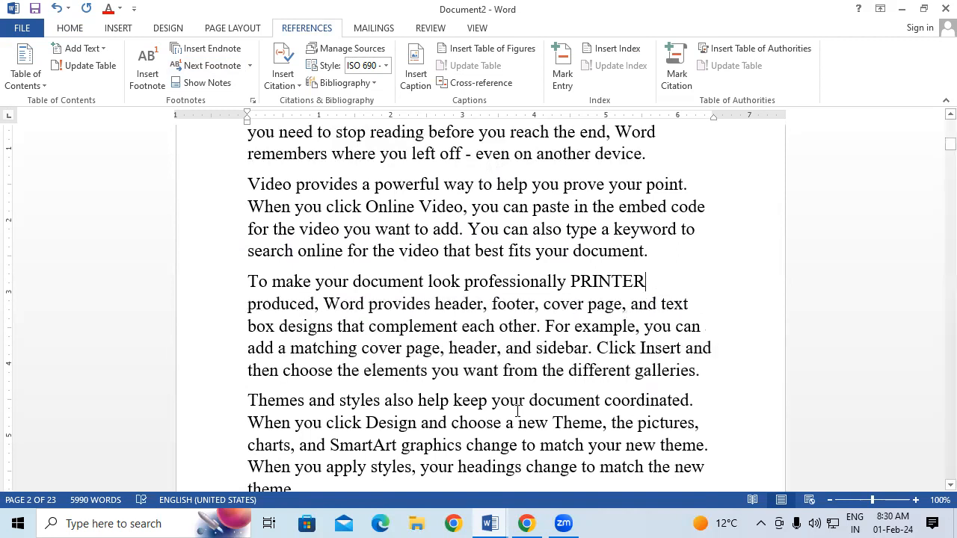
{"action": "left_click", "coordinate": [570, 325]}
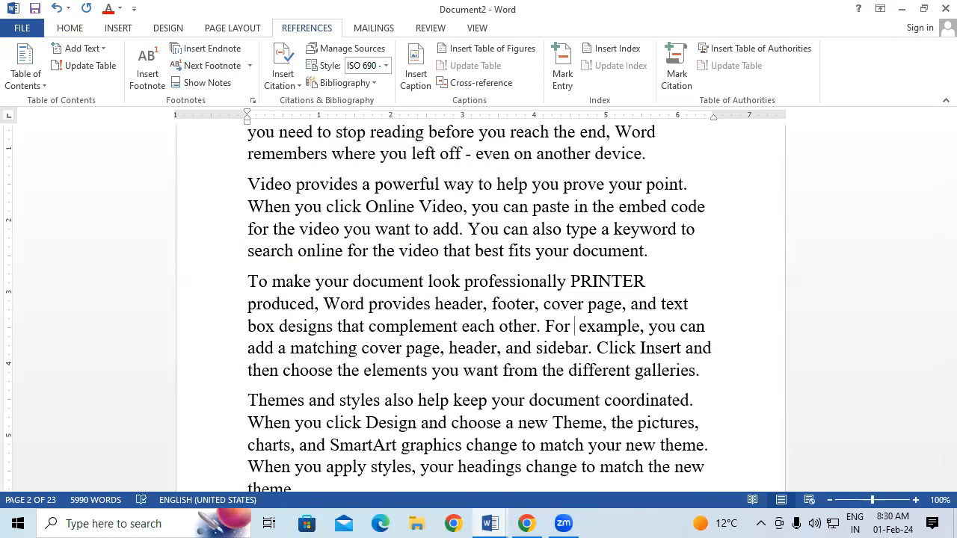
{"action": "type", "text": "HDD"}
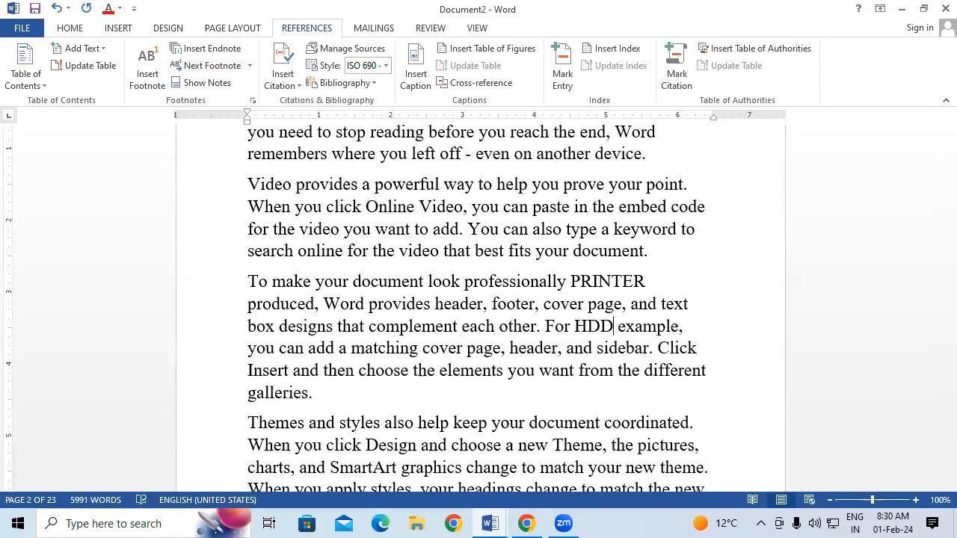
{"action": "left_click", "coordinate": [463, 327]}
{"action": "type", "text": "FDD"}
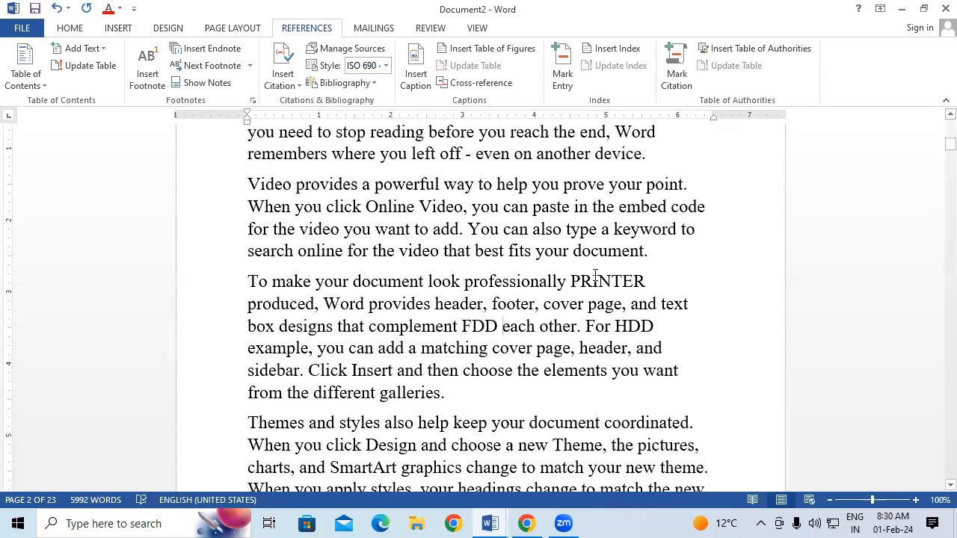
{"action": "left_click_drag", "start_coordinate": [571, 282], "coordinate": [644, 282]}
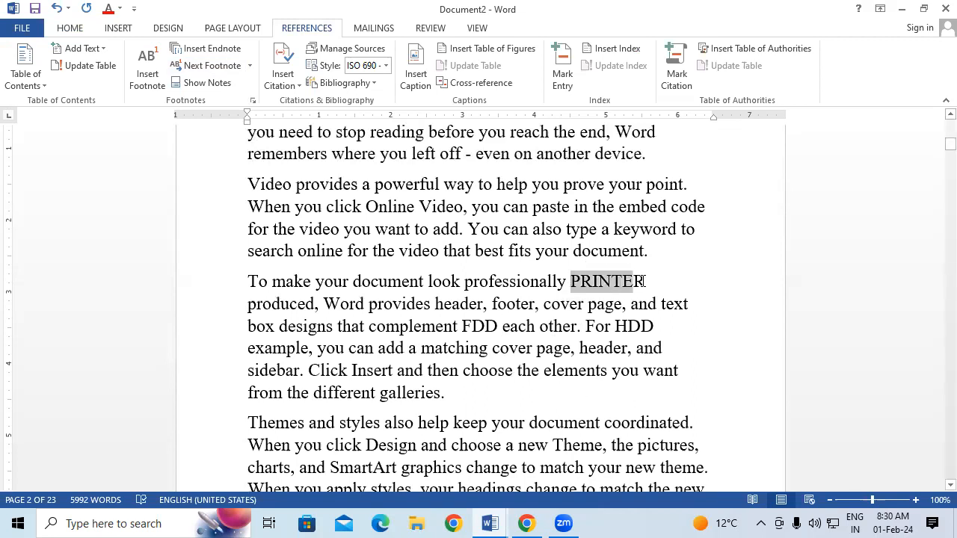
Enlarge PRINTER and make it bold and green
{"action": "key", "text": "ctrl+shift+period"}
{"action": "key", "text": "ctrl+shift+period"}
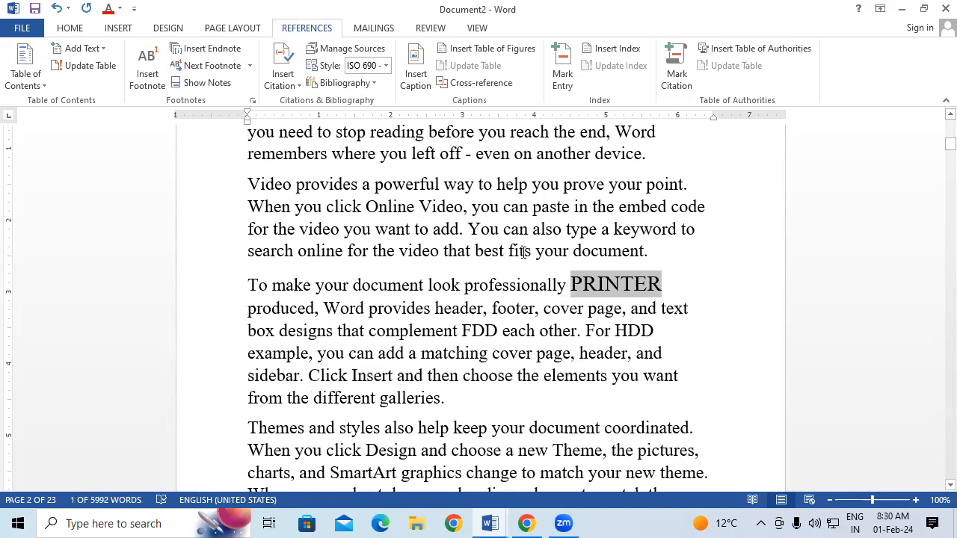
{"action": "left_click", "coordinate": [70, 29]}
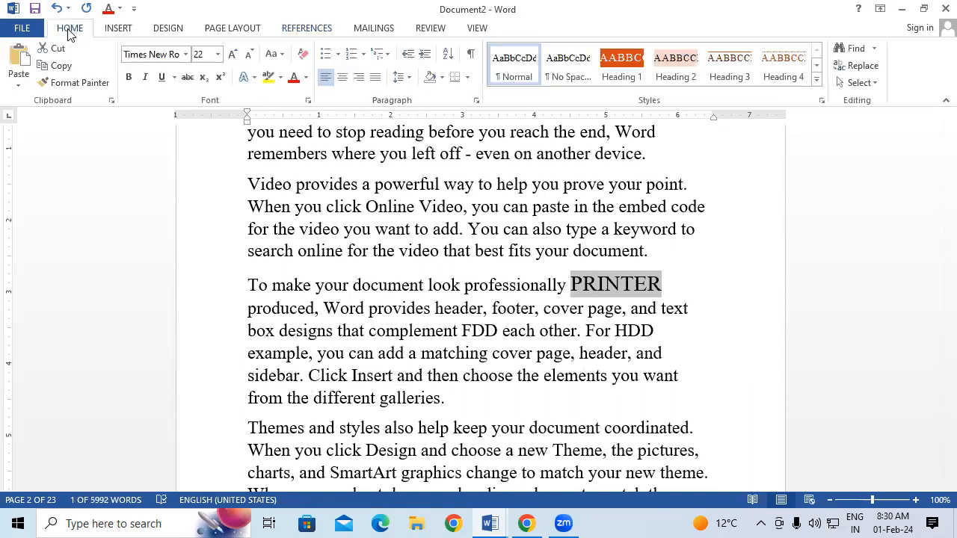
{"action": "left_click", "coordinate": [306, 77]}
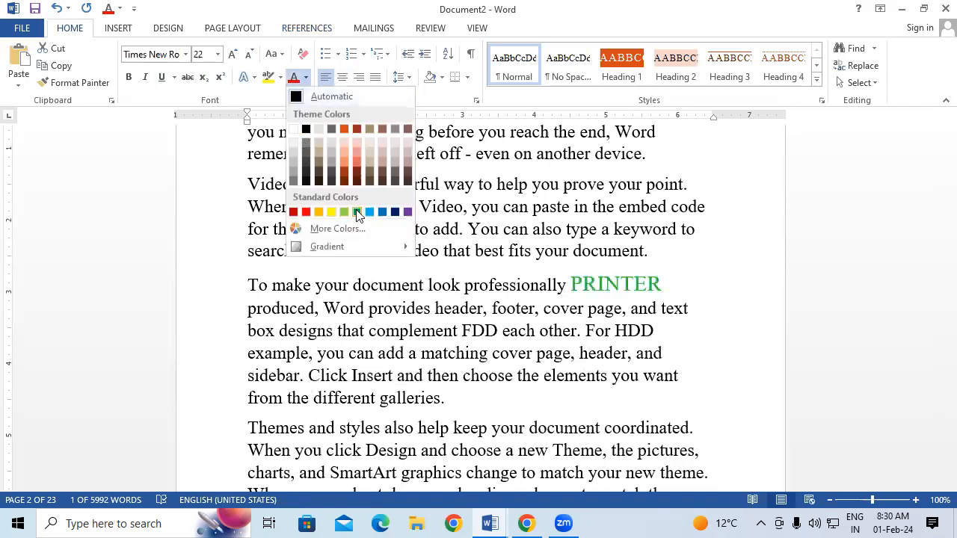
{"action": "left_click", "coordinate": [344, 213]}
{"action": "left_click", "coordinate": [127, 78]}
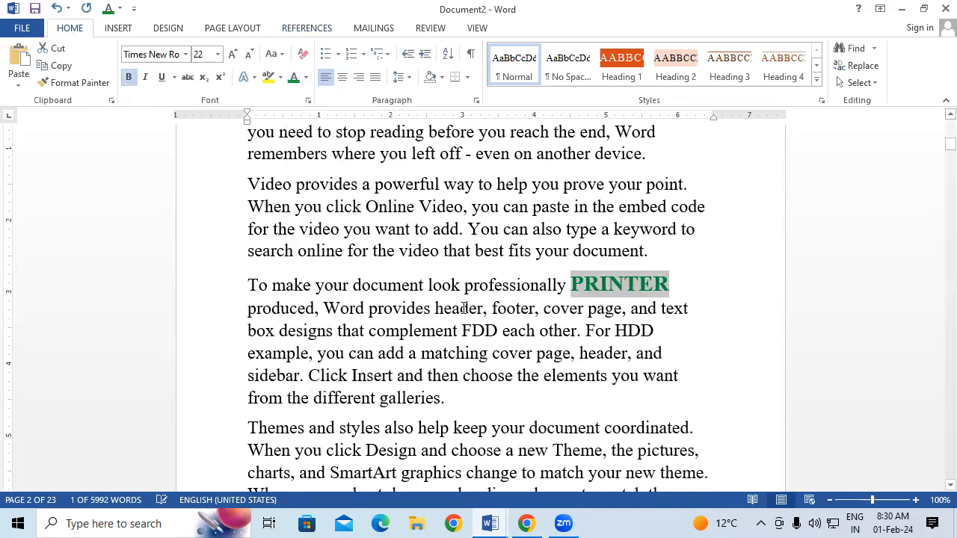
{"action": "left_click", "coordinate": [469, 309]}
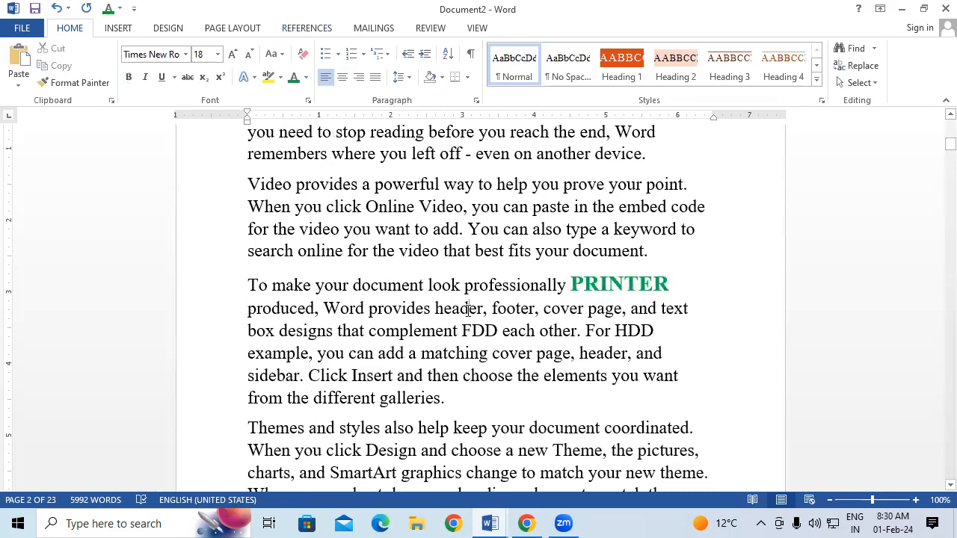
Select PRINTER and pick up its formatting with Format Painter
{"action": "left_click_drag", "start_coordinate": [584, 285], "coordinate": [639, 285]}
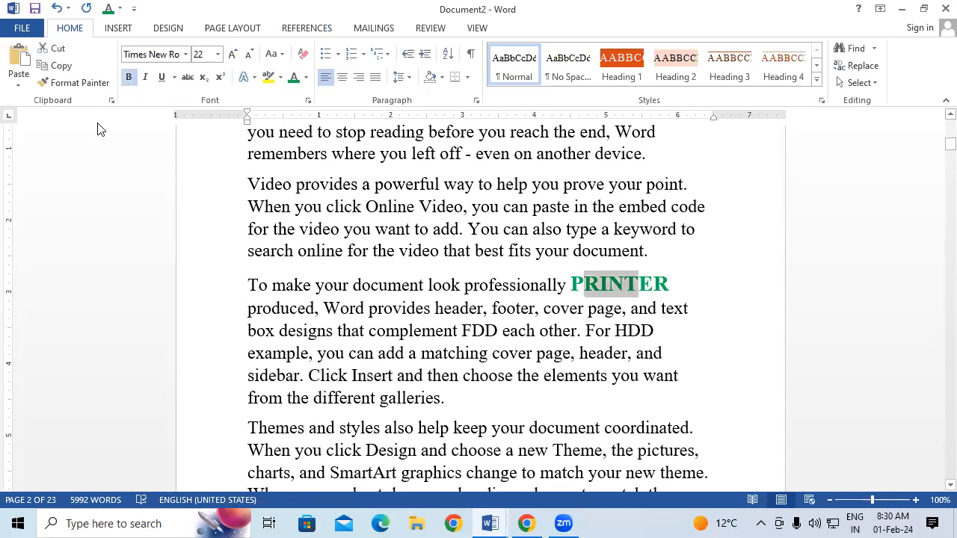
{"action": "left_click", "coordinate": [83, 79]}
{"action": "left_click", "coordinate": [84, 79]}
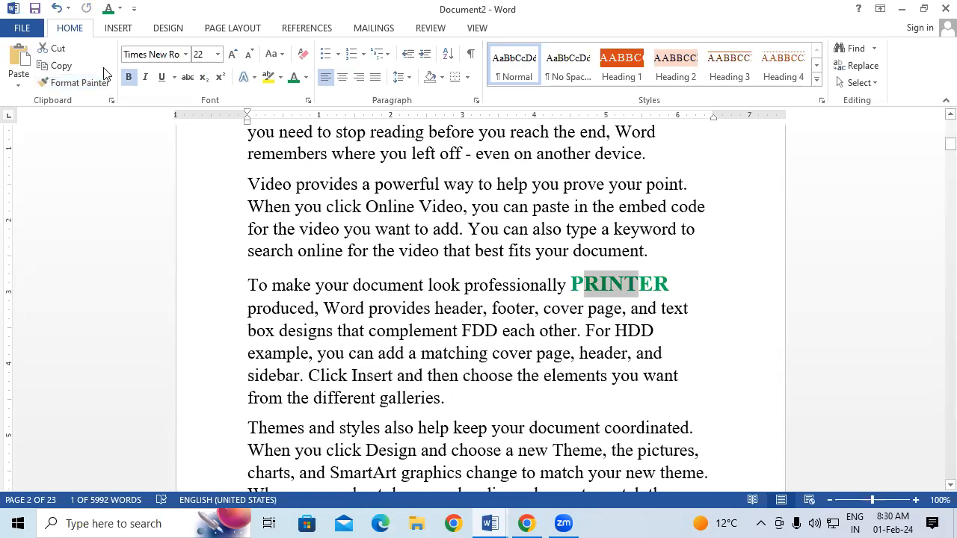
{"action": "left_click", "coordinate": [84, 81]}
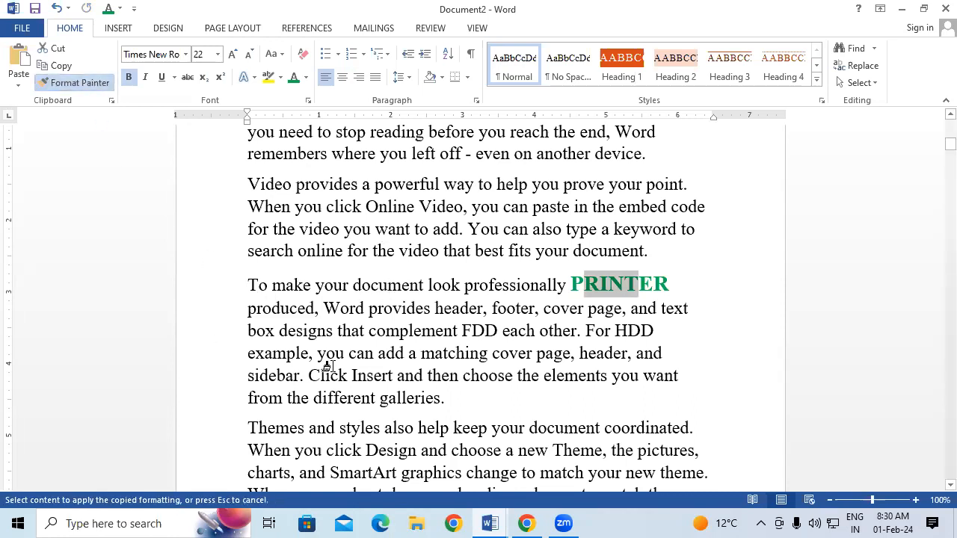
Paint PRINTER's green bold formatting onto FDD and HDD
{"action": "left_click_drag", "start_coordinate": [458, 331], "coordinate": [499, 332]}
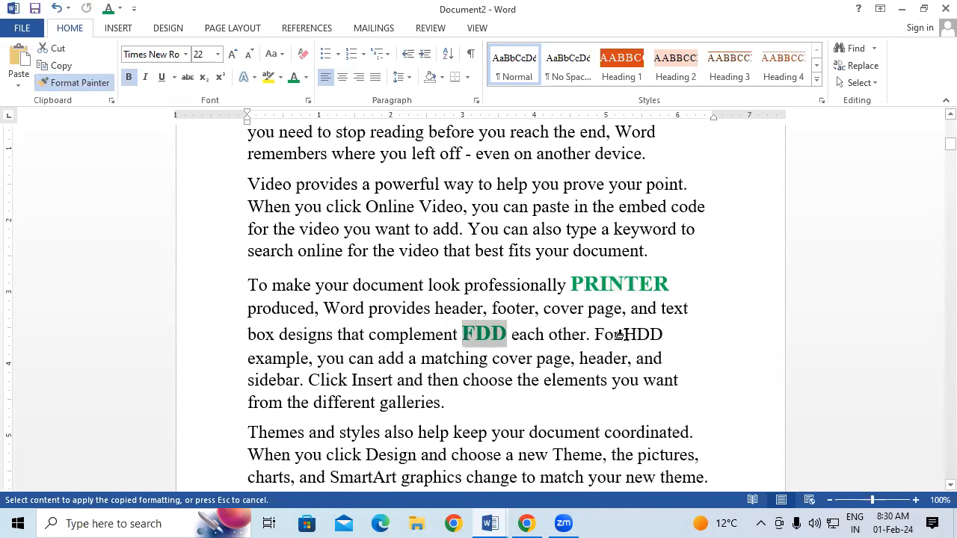
{"action": "left_click_drag", "start_coordinate": [624, 334], "coordinate": [672, 334]}
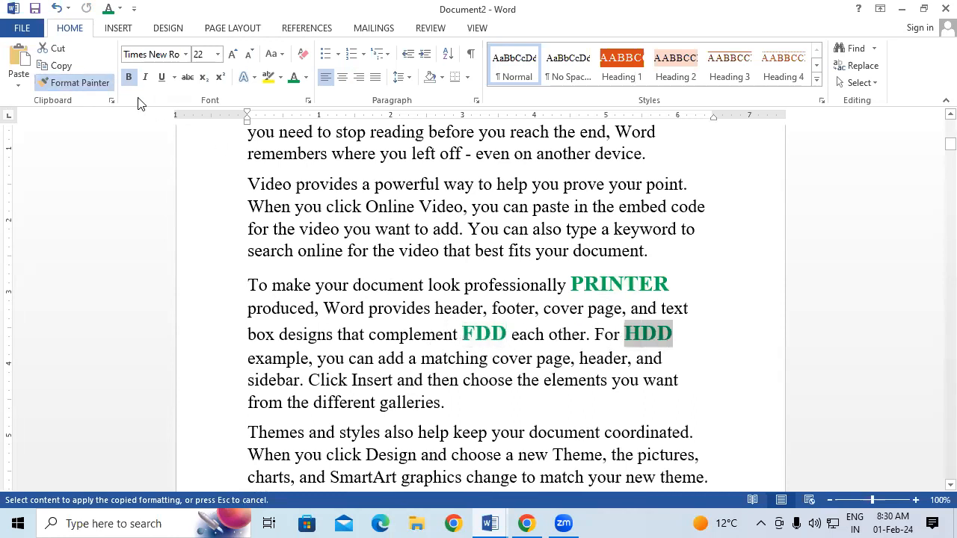
{"action": "left_click", "coordinate": [75, 81]}
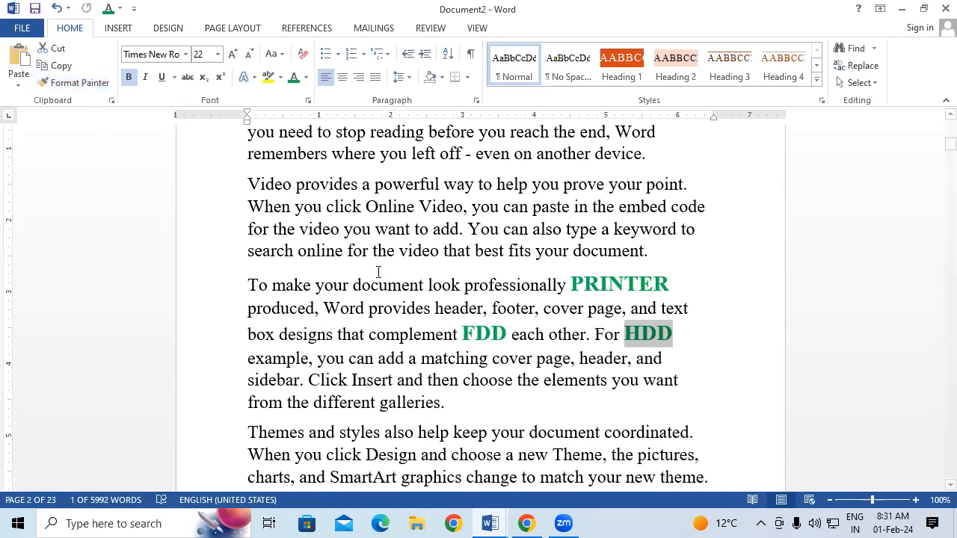
{"action": "left_click", "coordinate": [580, 327]}
Select PRINTER and insert endnote i for it at the document's end
{"action": "left_click", "coordinate": [572, 284]}
{"action": "left_click_drag", "start_coordinate": [579, 283], "coordinate": [671, 288]}
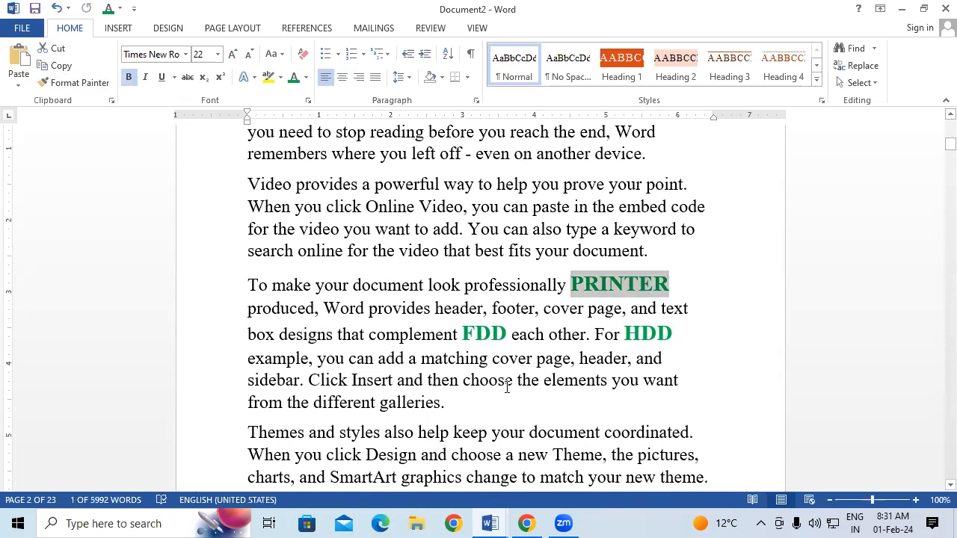
{"action": "key", "text": "ctrl+End"}
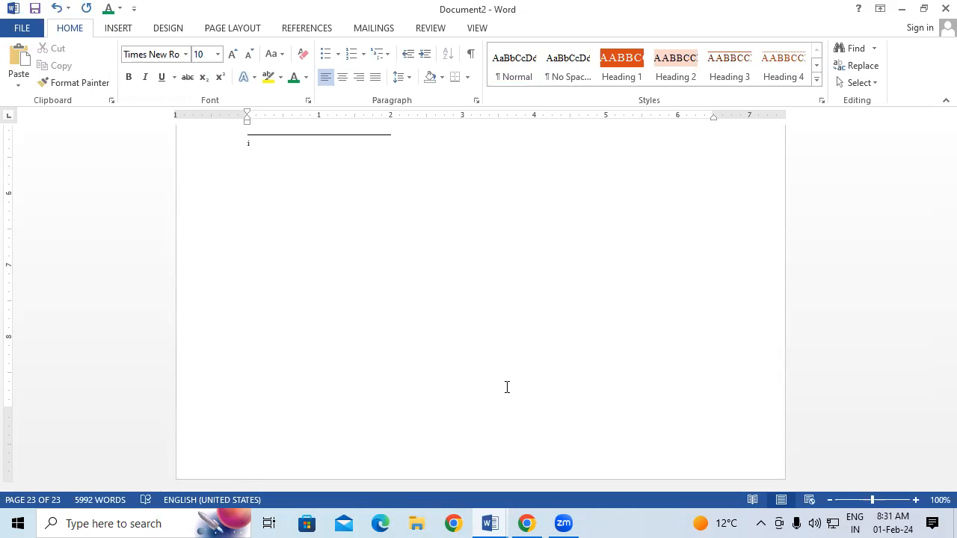
Enter OUTPUT DEVICE as the text of endnote i
{"action": "type", "text": "OUTPUT DEVICE"}
Use Go To to jump to page 2, then close the Find and Replace dialog
{"action": "key", "text": "ctrl+g"}
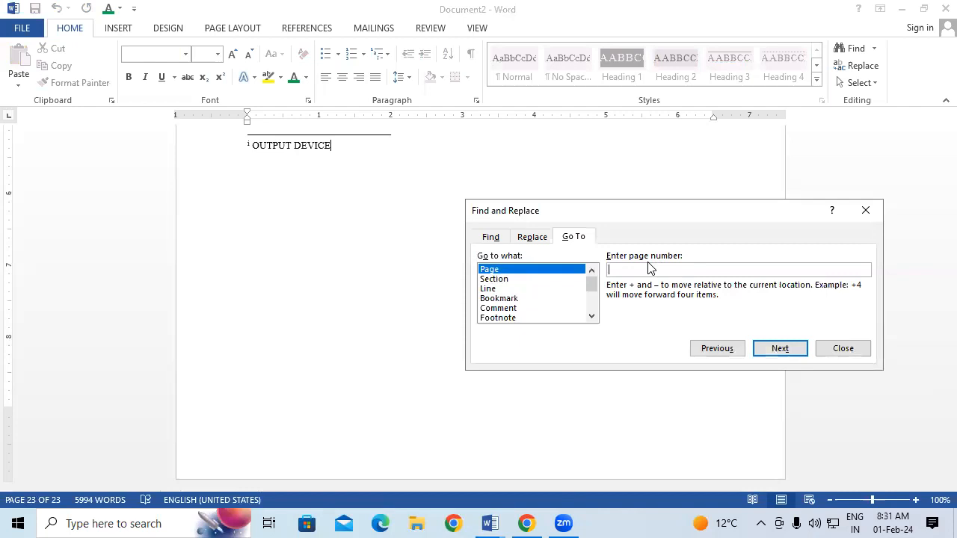
{"action": "type", "text": "2"}
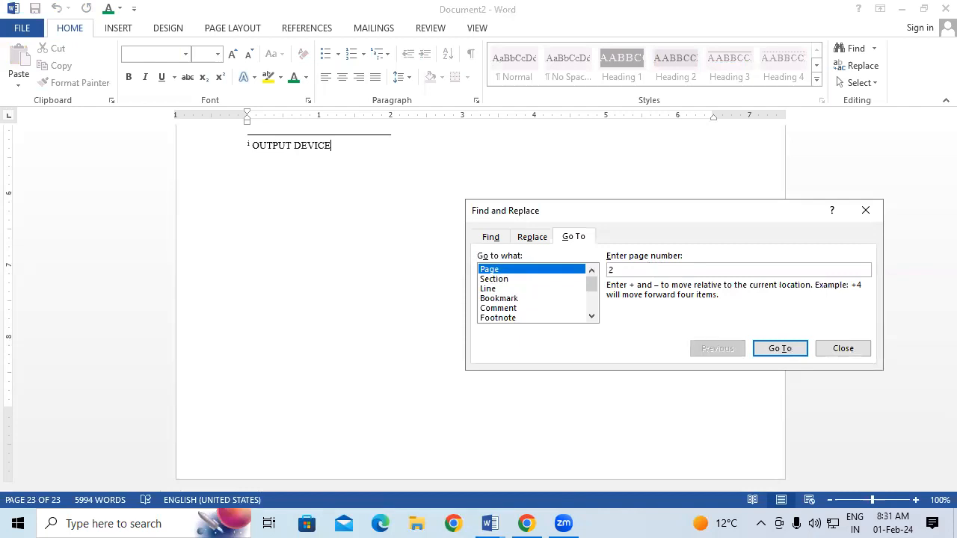
{"action": "left_click", "coordinate": [787, 355]}
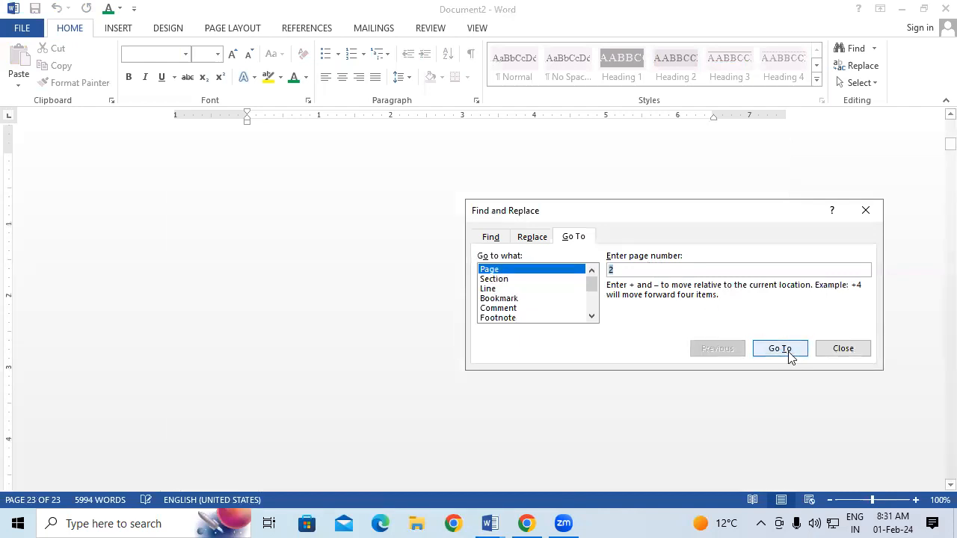
{"action": "left_click", "coordinate": [865, 210]}
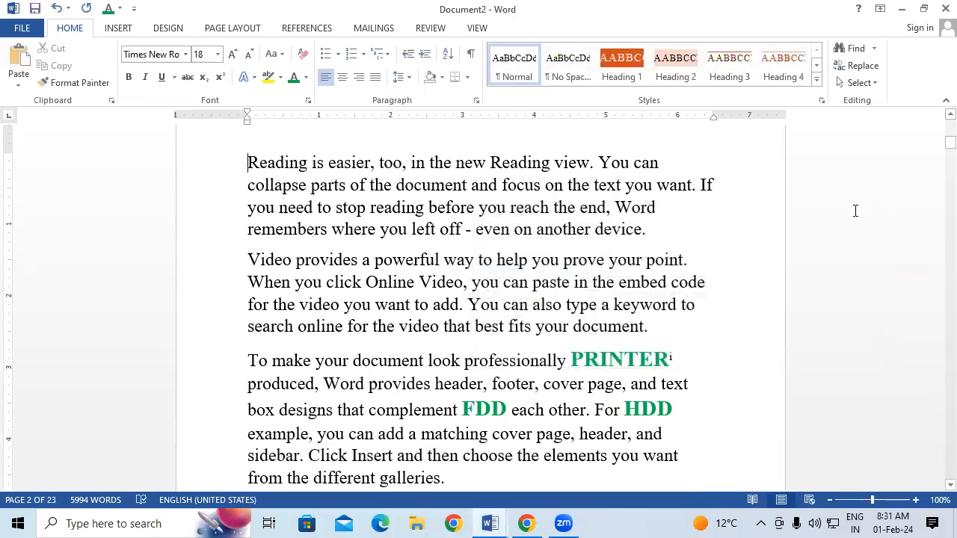
Add endnote ii reading FLOPPY DISK DRIVE to FDD with Alt+Ctrl+D
{"action": "left_click_drag", "start_coordinate": [462, 410], "coordinate": [502, 415]}
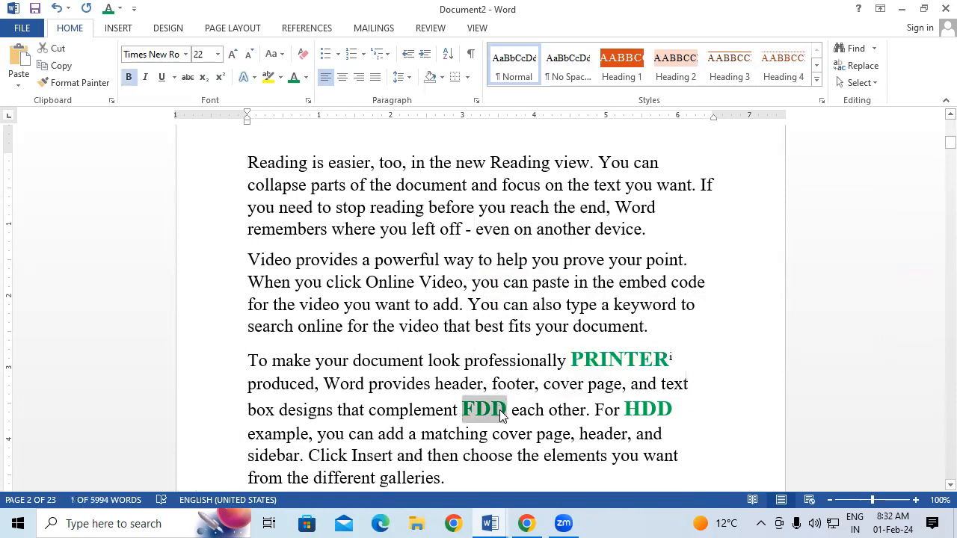
{"action": "key", "text": "ctrl+alt+d"}
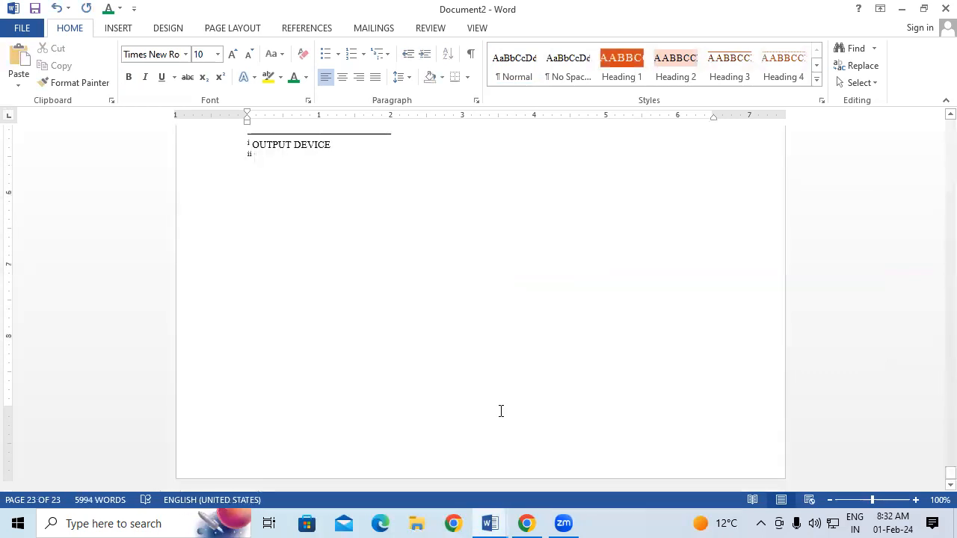
{"action": "type", "text": "FLO"}
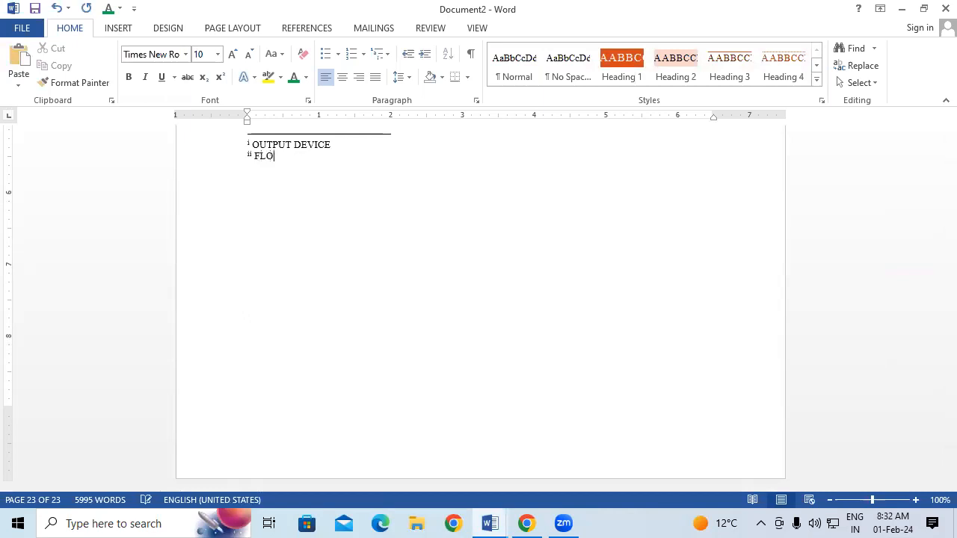
{"action": "type", "text": "PPY DISK DRIVE"}
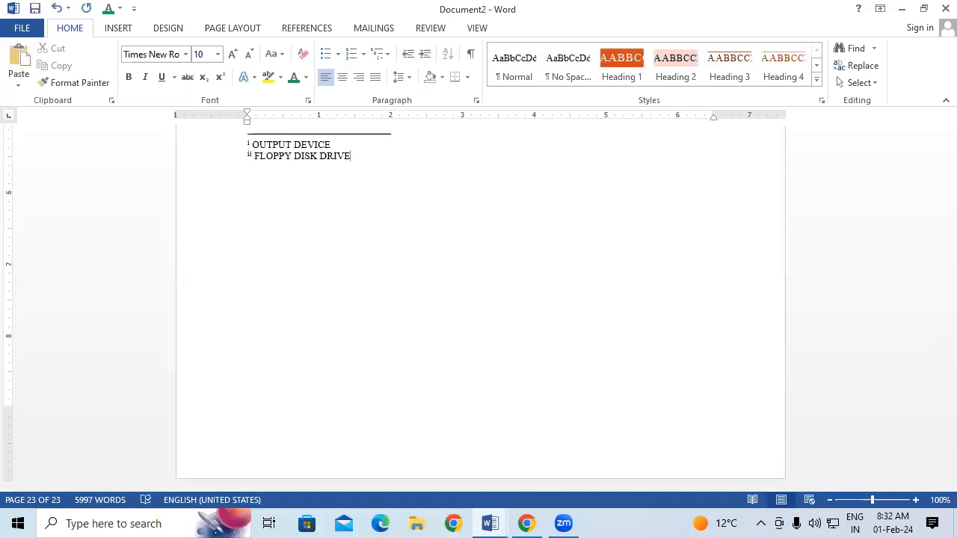
Jump back to page 2 with Go To and dismiss the dialog
{"action": "key", "text": "ctrl+g"}
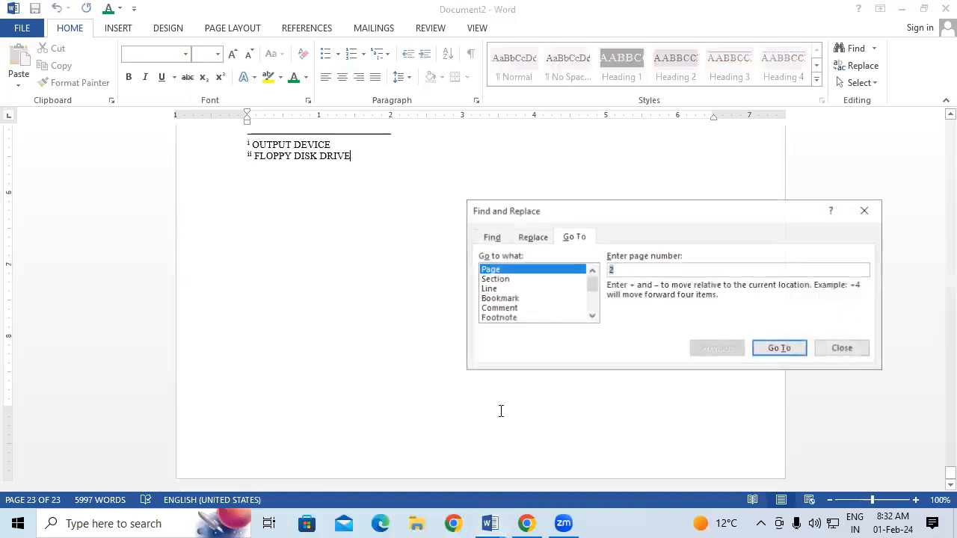
{"action": "left_click", "coordinate": [781, 348]}
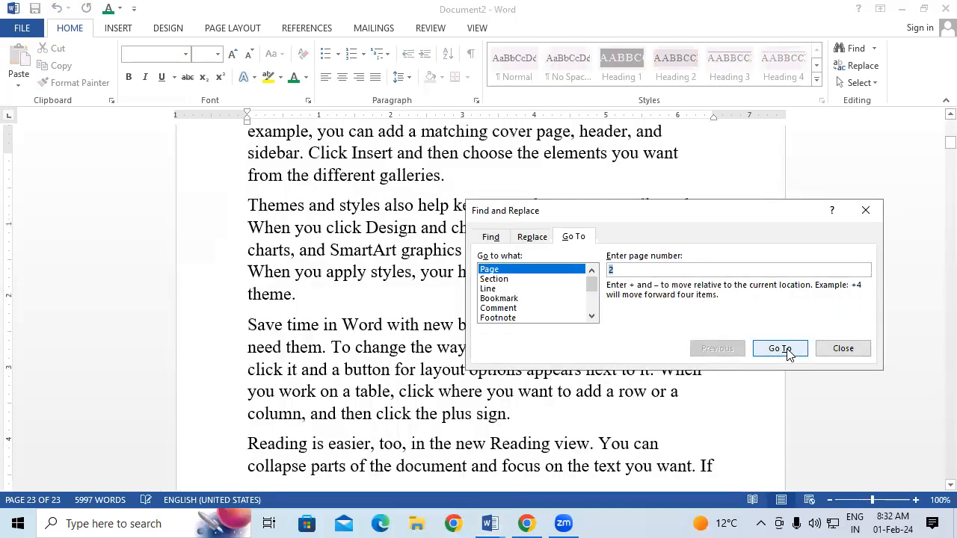
{"action": "key", "text": "Escape"}
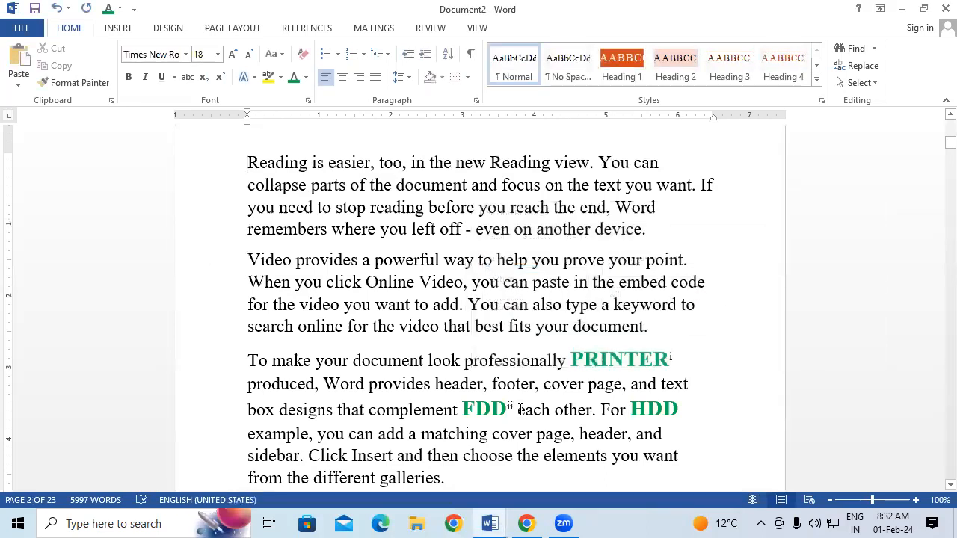
Add endnote iii reading HARD DISK DRIVE to HDD
{"action": "left_click_drag", "start_coordinate": [632, 409], "coordinate": [677, 412]}
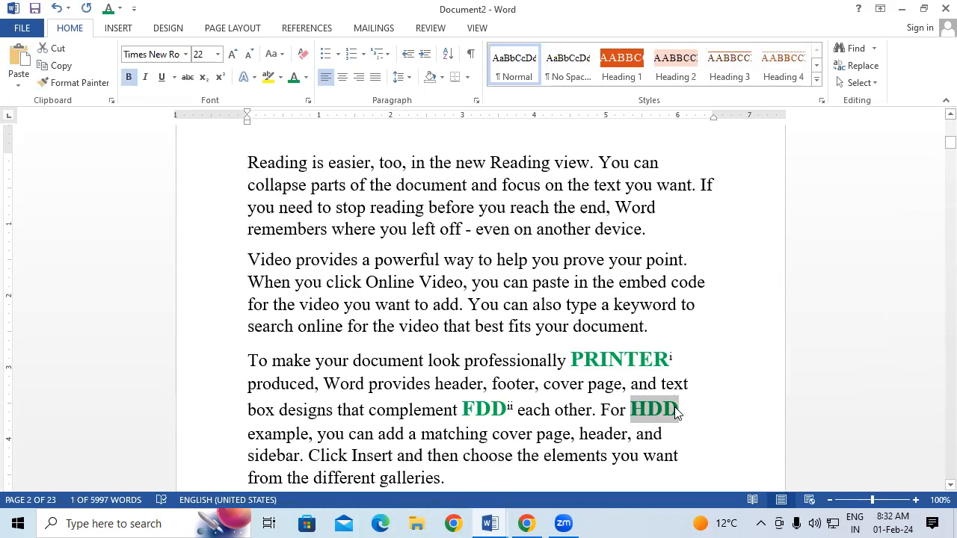
{"action": "key", "text": "ctrl+alt+f"}
{"action": "type", "text": "HARD"}
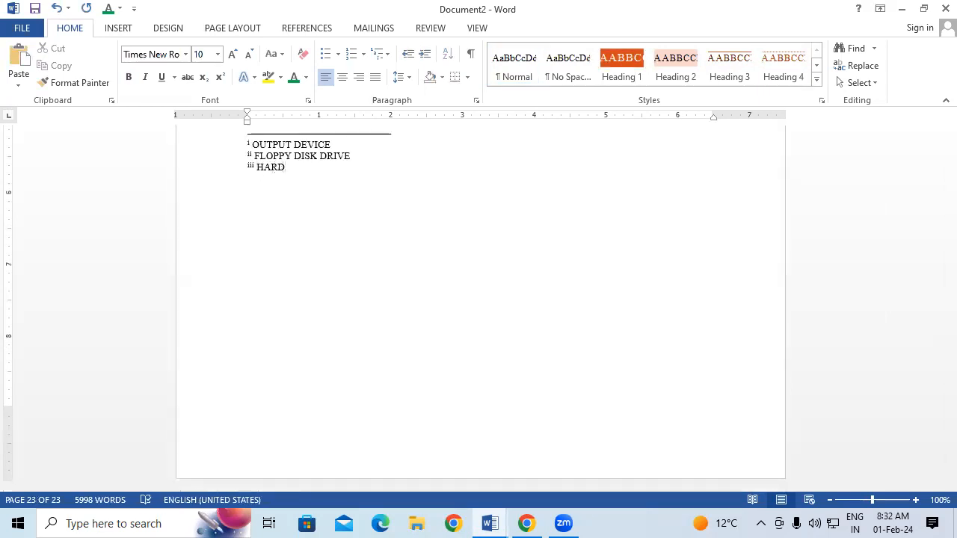
{"action": "type", "text": " DISK DRIVE"}
{"action": "key", "text": "ctrl+g"}
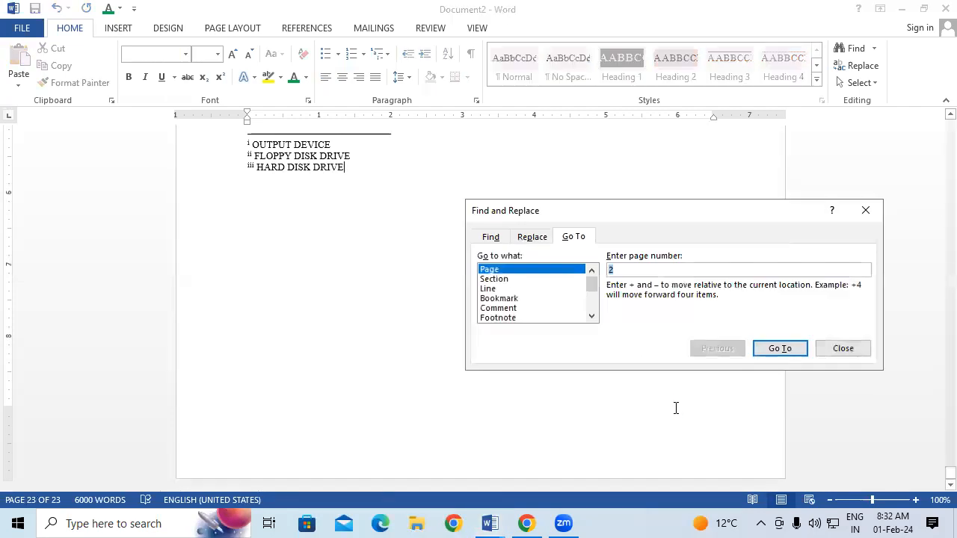
{"action": "left_click", "coordinate": [866, 210]}
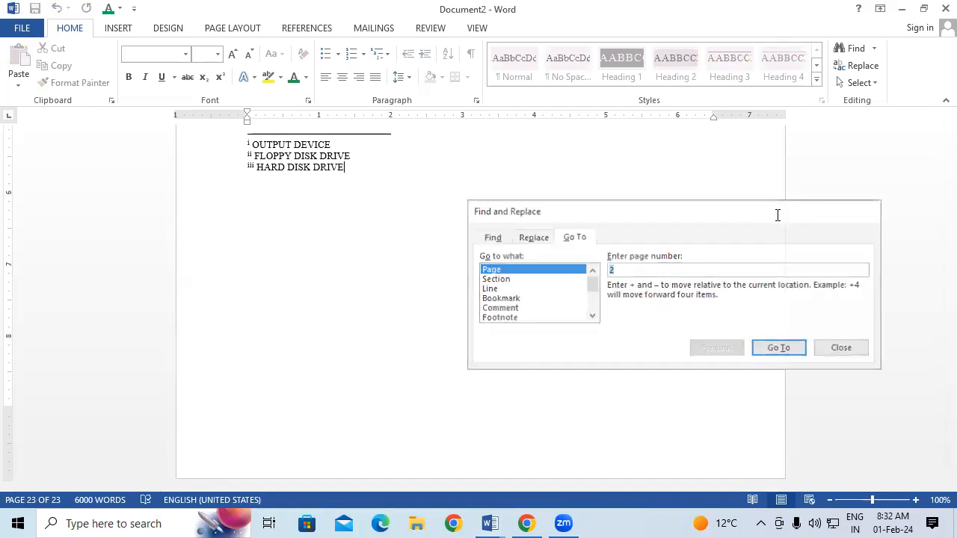
Undo a stray edit to DISK in endnote iii, then select all three endnotes
{"action": "left_click", "coordinate": [312, 166]}
{"action": "key", "text": "BackSpace"}
{"action": "type", "text": "C"}
{"action": "key", "text": "BackSpace"}
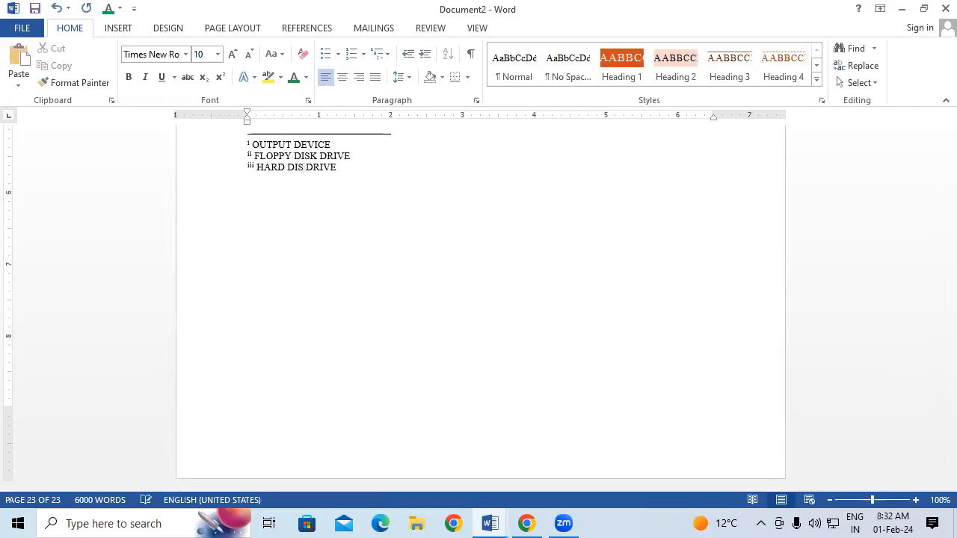
{"action": "key", "text": "ctrl+z"}
{"action": "left_click_drag", "start_coordinate": [335, 169], "coordinate": [241, 145]}
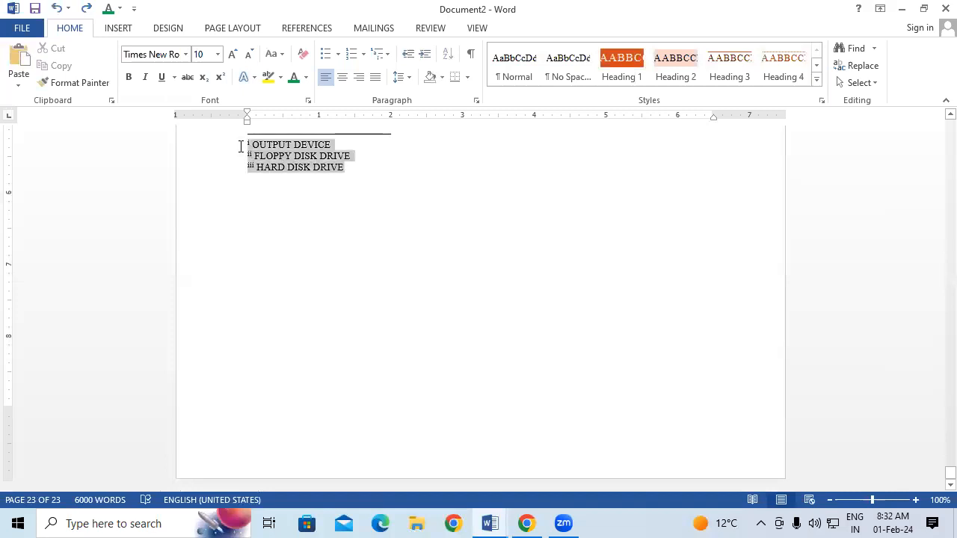
Enlarge the selected endnotes to 26 pt with Ctrl+], then deselect them
{"action": "key", "text": "ctrl+bracketright"}
{"action": "key", "text": "ctrl+bracketright"}
{"action": "key", "text": "ctrl+bracketright"}
{"action": "key", "text": "ctrl+bracketright"}
{"action": "key", "text": "ctrl+bracketright"}
{"action": "key", "text": "ctrl+bracketright"}
{"action": "key", "text": "ctrl+bracketright"}
{"action": "key", "text": "ctrl+bracketright"}
{"action": "key", "text": "ctrl+bracketright"}
{"action": "key", "text": "ctrl+bracketright"}
{"action": "key", "text": "ctrl+bracketright"}
{"action": "key", "text": "ctrl+bracketright"}
{"action": "key", "text": "ctrl+bracketright"}
{"action": "key", "text": "ctrl+bracketright"}
{"action": "key", "text": "ctrl+bracketright"}
{"action": "key", "text": "ctrl+bracketright"}
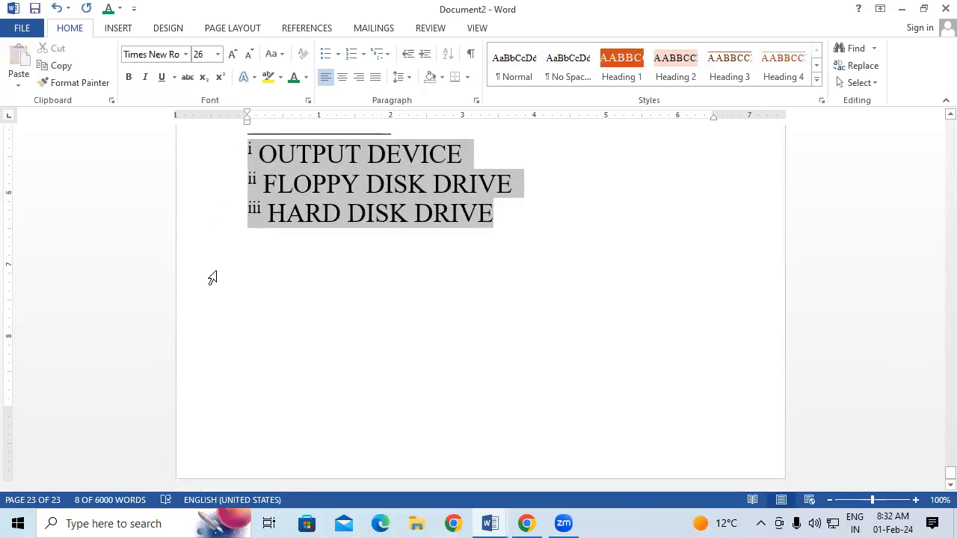
{"action": "left_click", "coordinate": [319, 292]}
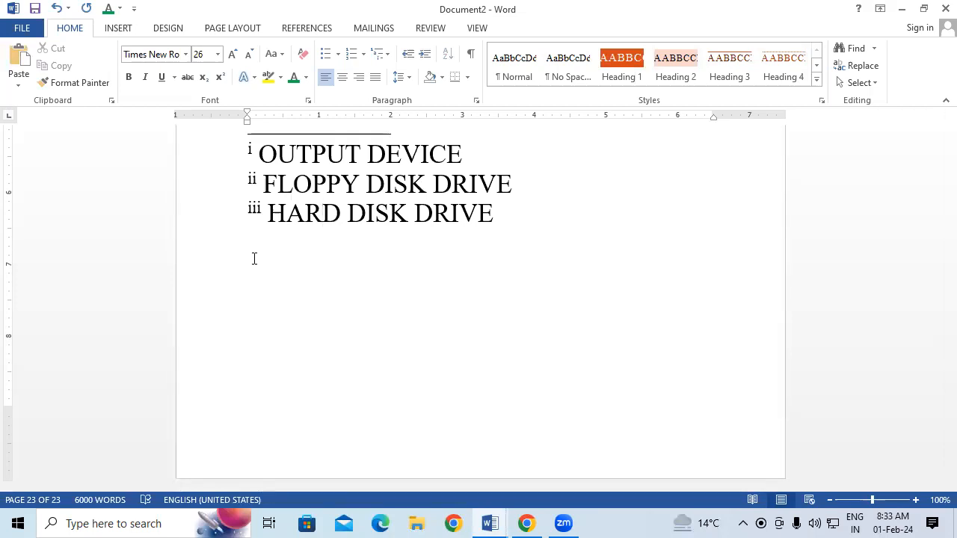
Return to page 2, check the PRINTER and HDD endnote pop-ups, then scroll to the footnoted paragraph
{"action": "key", "text": "Return"}
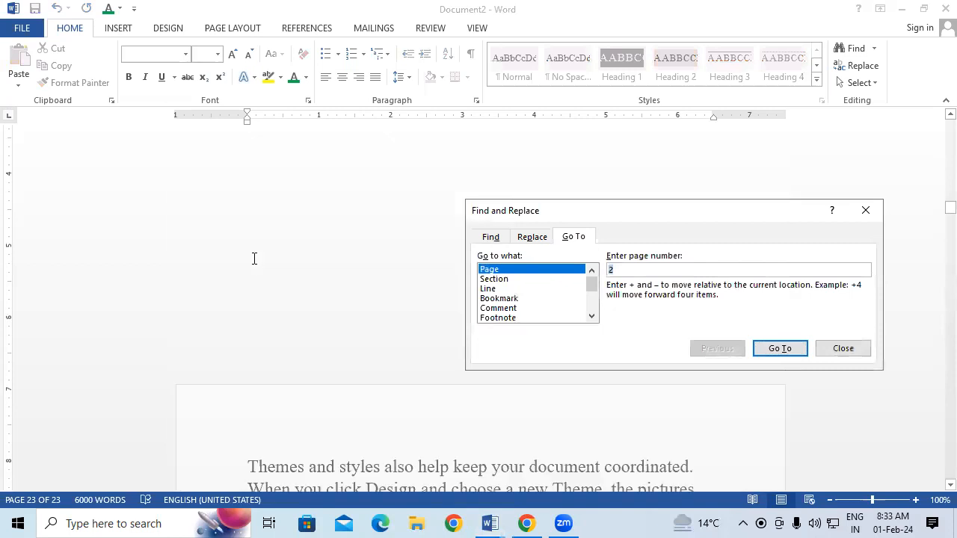
{"action": "left_click", "coordinate": [866, 211]}
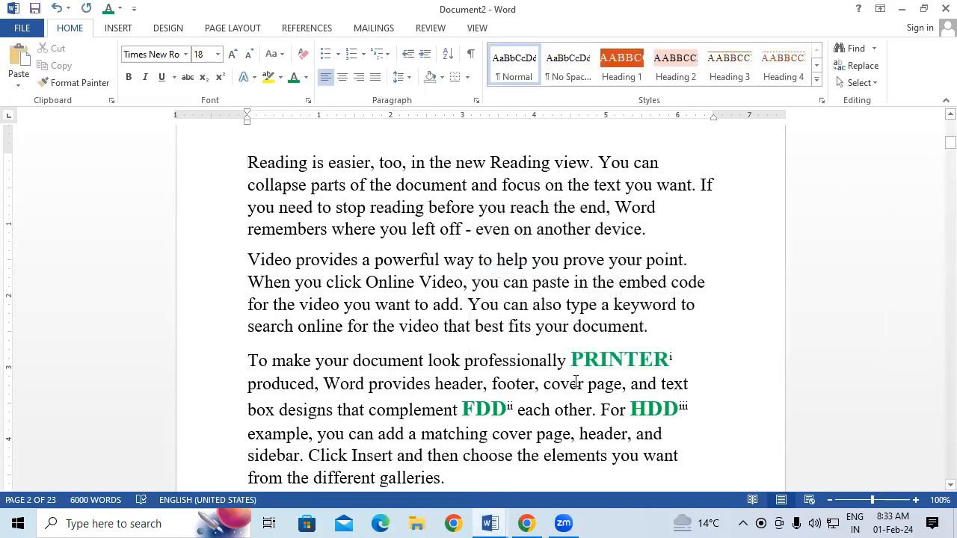
{"action": "mouse_move", "coordinate": [618, 362]}
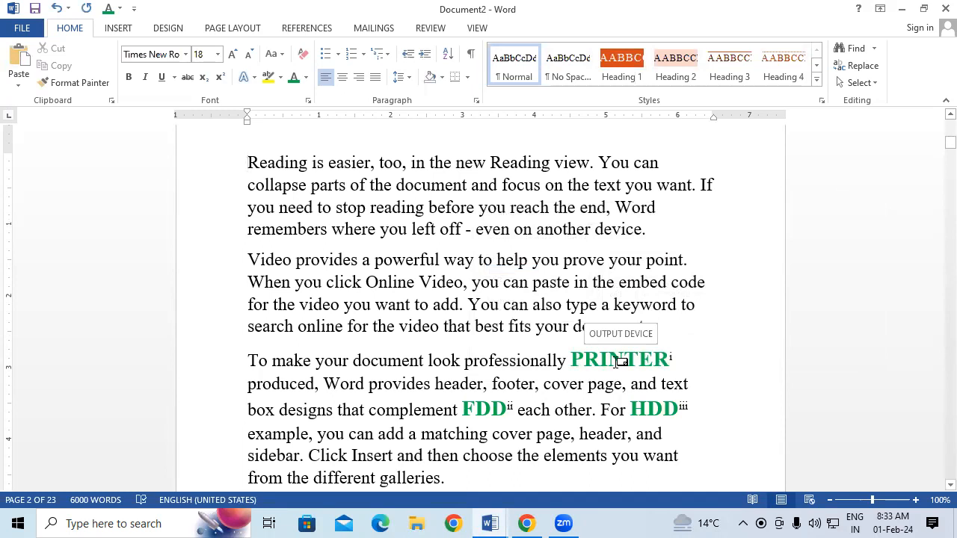
{"action": "mouse_move", "coordinate": [485, 416]}
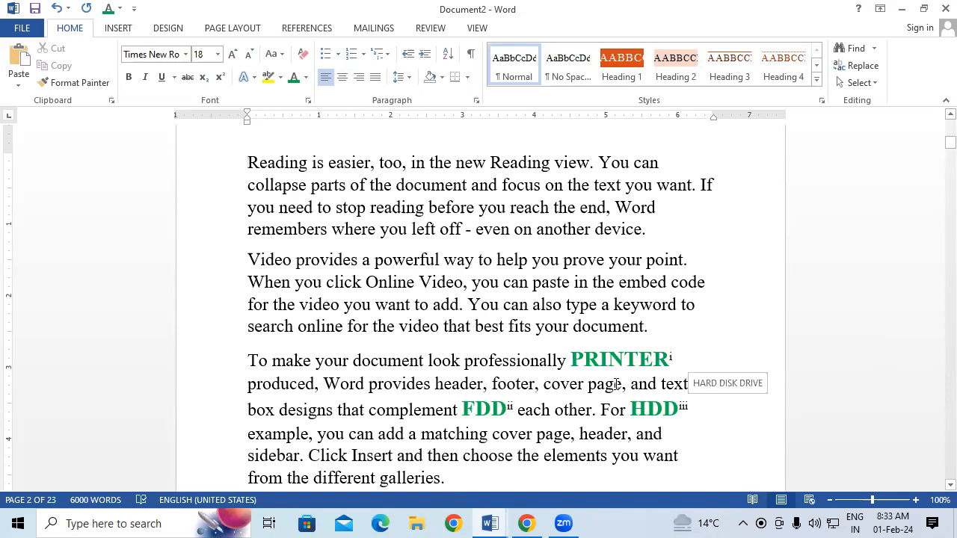
{"action": "scroll", "coordinate": [598, 370], "scroll_direction": "up", "scroll_amount": 5}
{"action": "scroll", "coordinate": [598, 370], "scroll_direction": "up", "scroll_amount": 7}
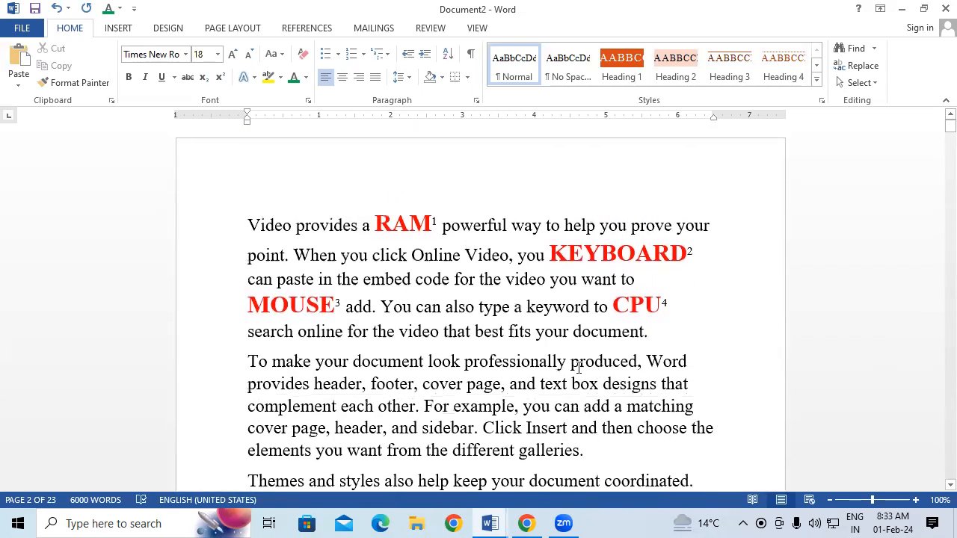
Place the cursor before Video and inspect the Next Footnote options on the REFERENCES tab
{"action": "left_click", "coordinate": [249, 225]}
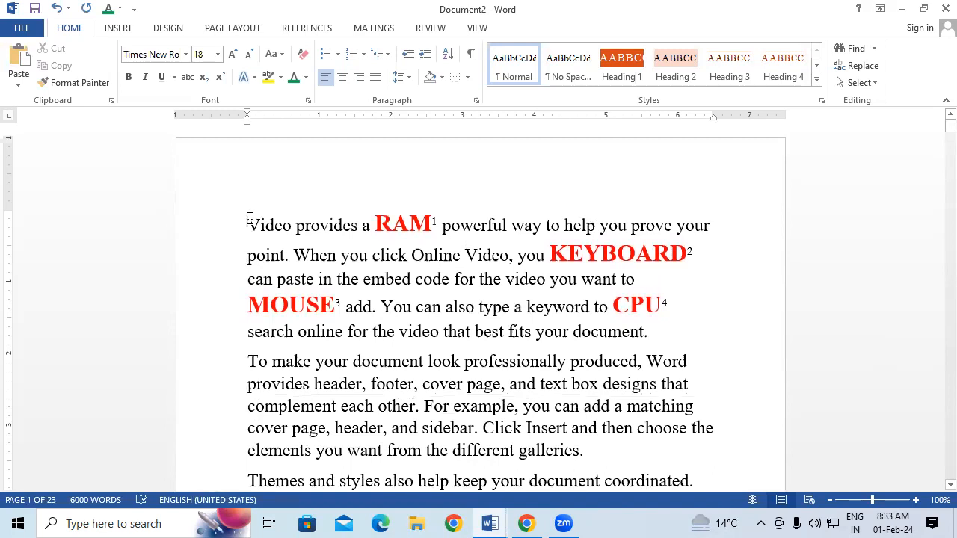
{"action": "left_click", "coordinate": [306, 30]}
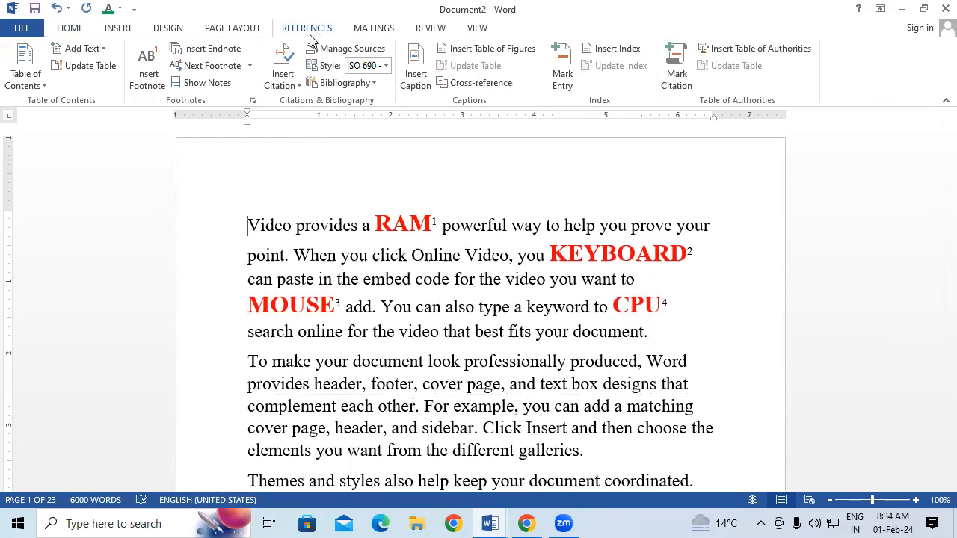
{"action": "left_click", "coordinate": [250, 65]}
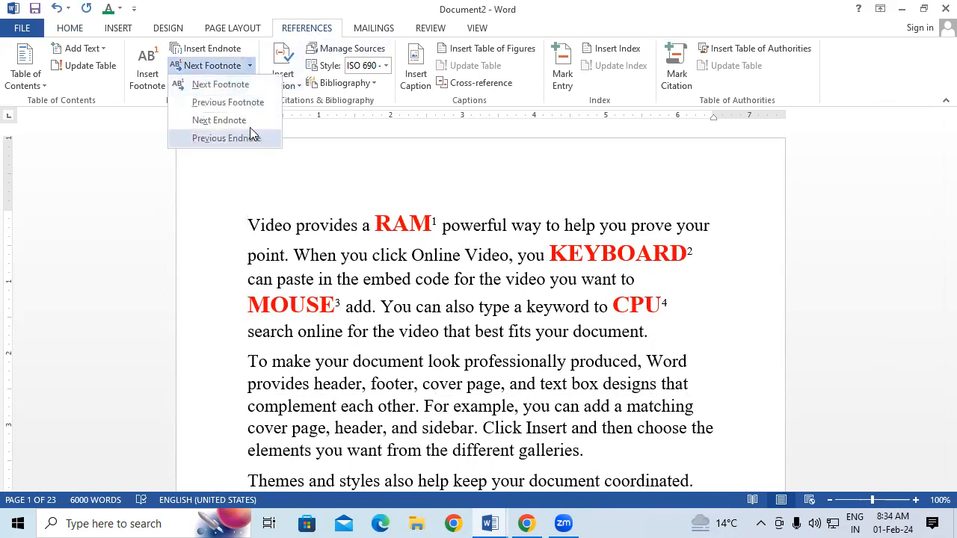
{"action": "left_click", "coordinate": [303, 258]}
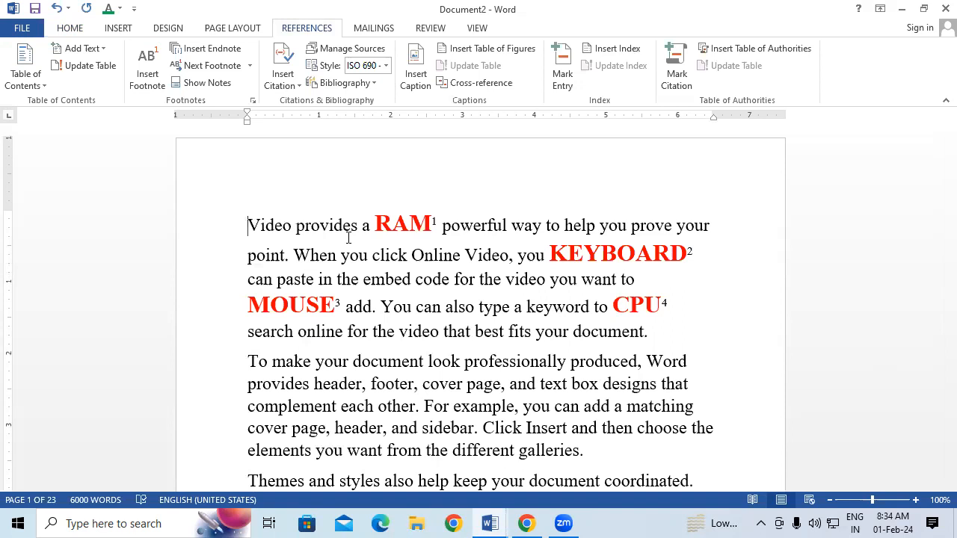
View the footnote area, then go to the top and view the endnote area via Show Notes
{"action": "left_click", "coordinate": [215, 83]}
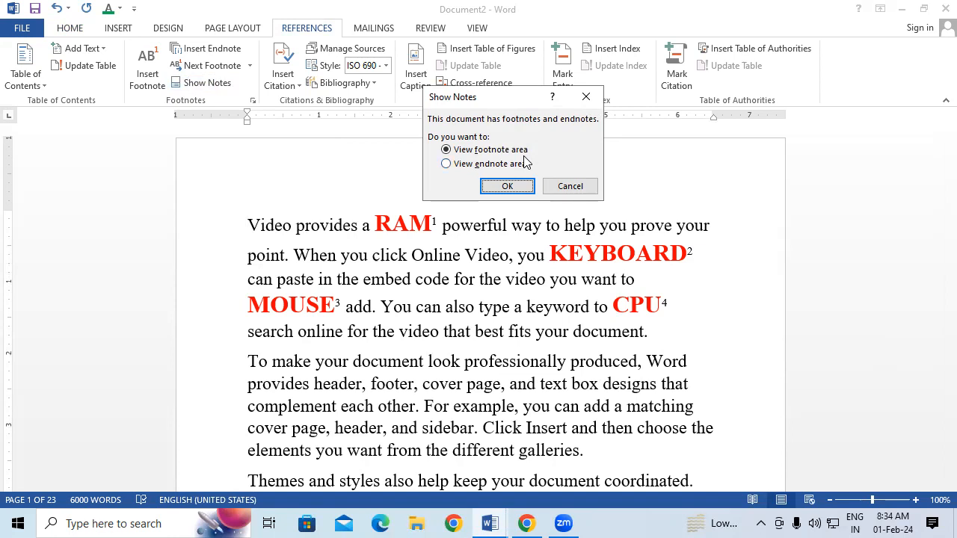
{"action": "left_click", "coordinate": [507, 187]}
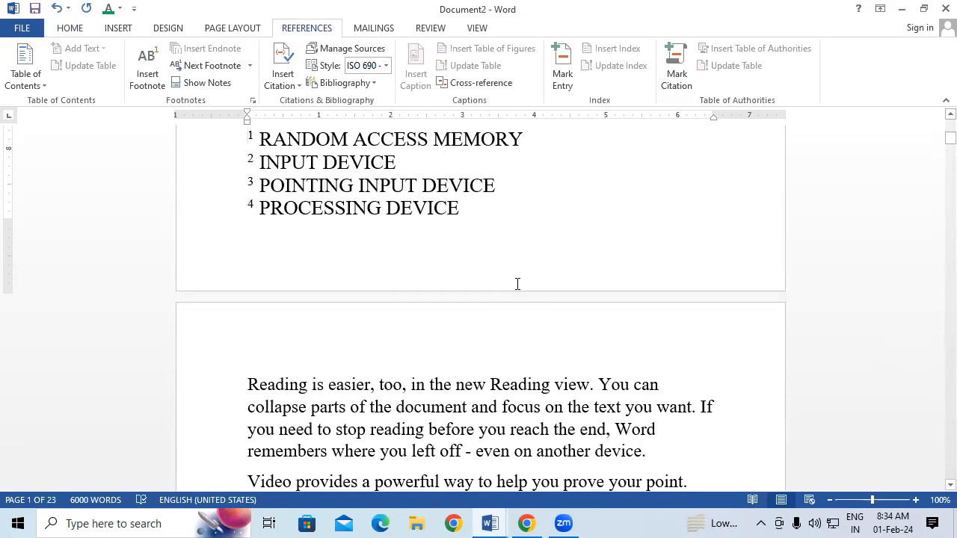
{"action": "key", "text": "ctrl+Home"}
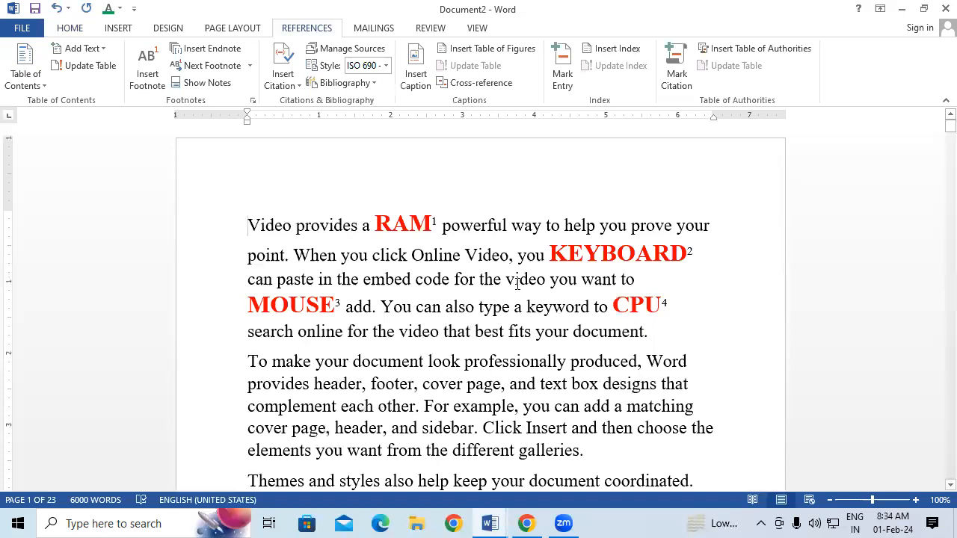
{"action": "left_click", "coordinate": [215, 84]}
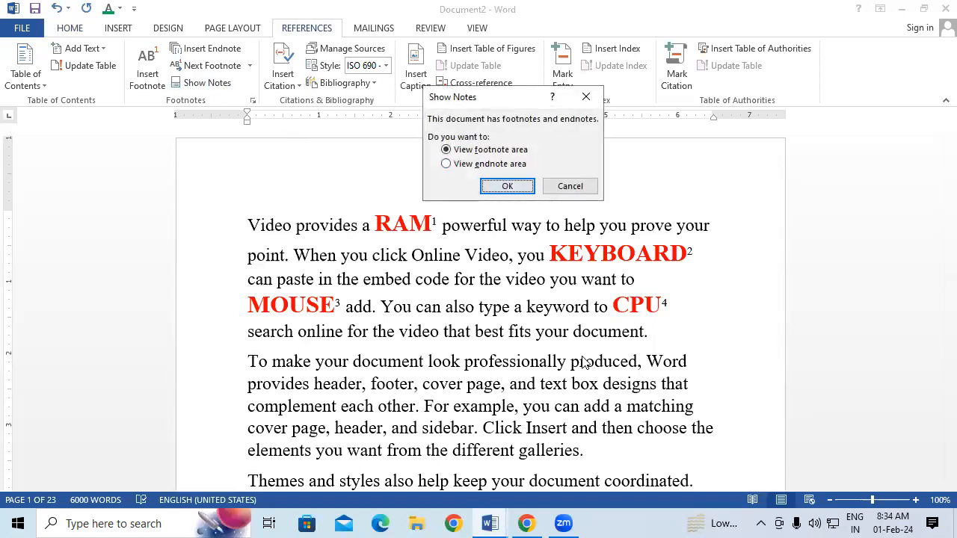
{"action": "left_click", "coordinate": [490, 164]}
{"action": "left_click", "coordinate": [519, 189]}
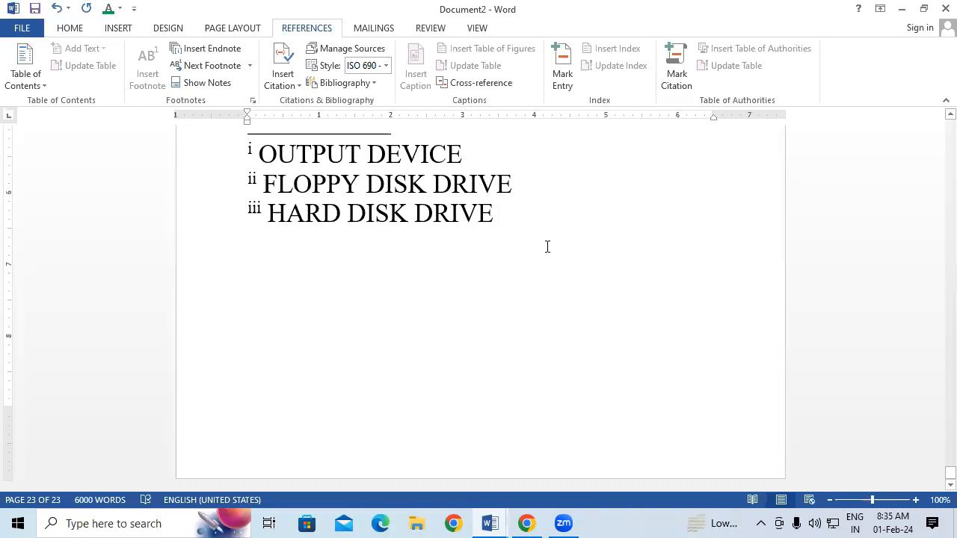
Create a new blank document, Document3
{"action": "scroll", "coordinate": [548, 256], "scroll_direction": "up", "scroll_amount": 2}
{"action": "scroll", "coordinate": [548, 256], "scroll_direction": "up", "scroll_amount": 3}
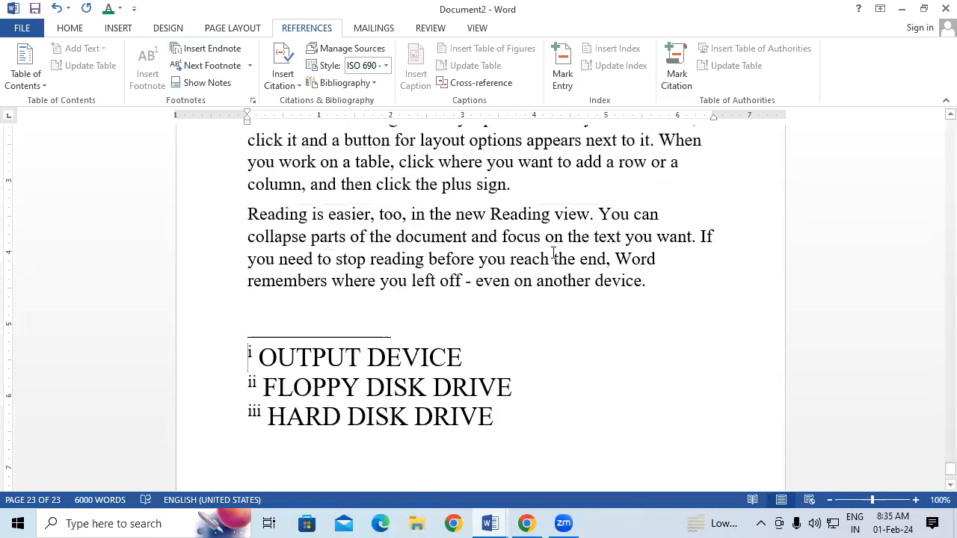
{"action": "key", "text": "ctrl+n"}
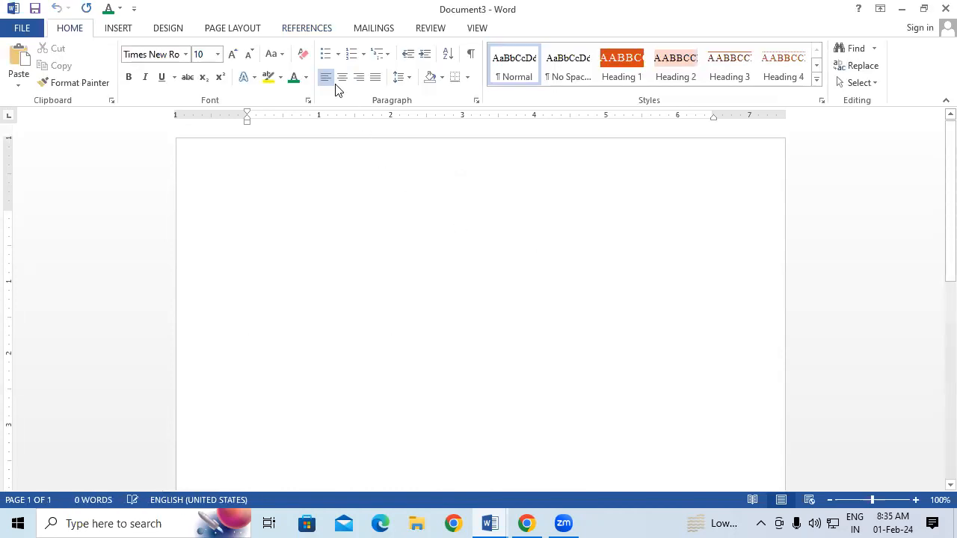
Show the Insert Citation choices from the References ribbon in the blank Document3
{"action": "left_click", "coordinate": [300, 30]}
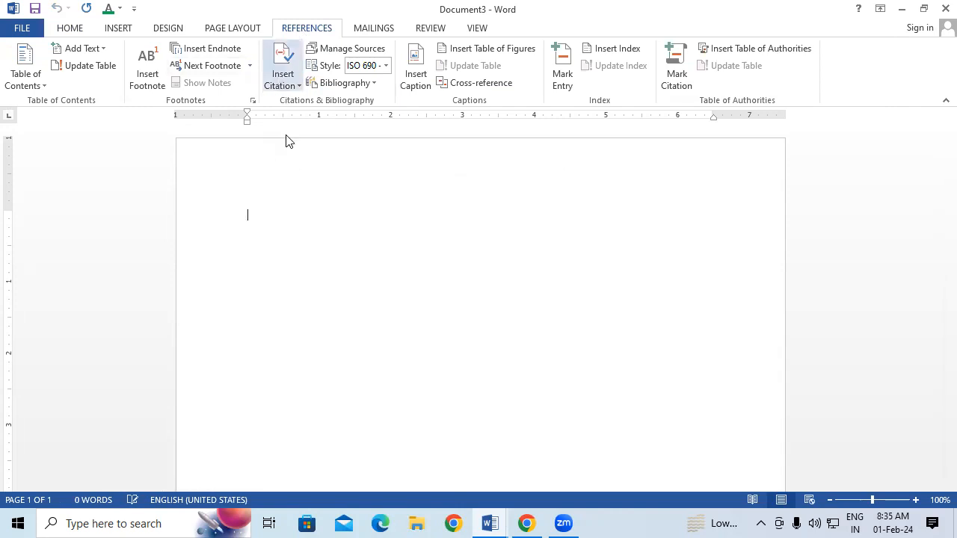
{"action": "left_click", "coordinate": [298, 89]}
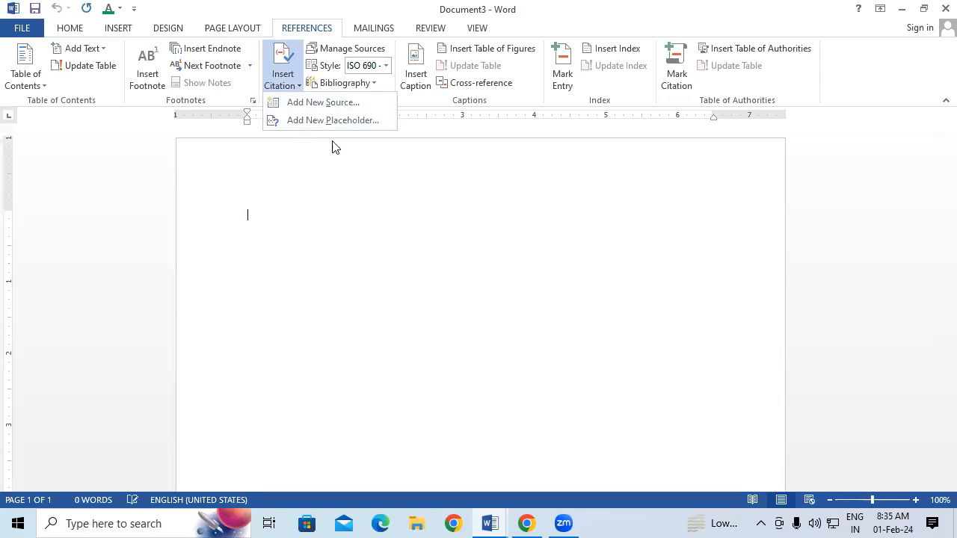
Start a new Book source and enter the author's name as a personal author
{"action": "left_click", "coordinate": [329, 102]}
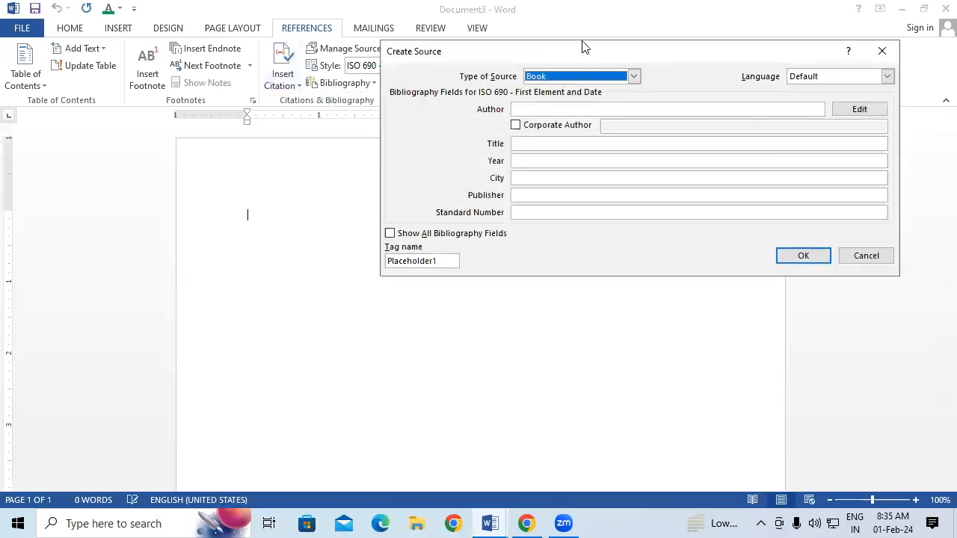
{"action": "left_click_drag", "start_coordinate": [575, 52], "coordinate": [346, 122]}
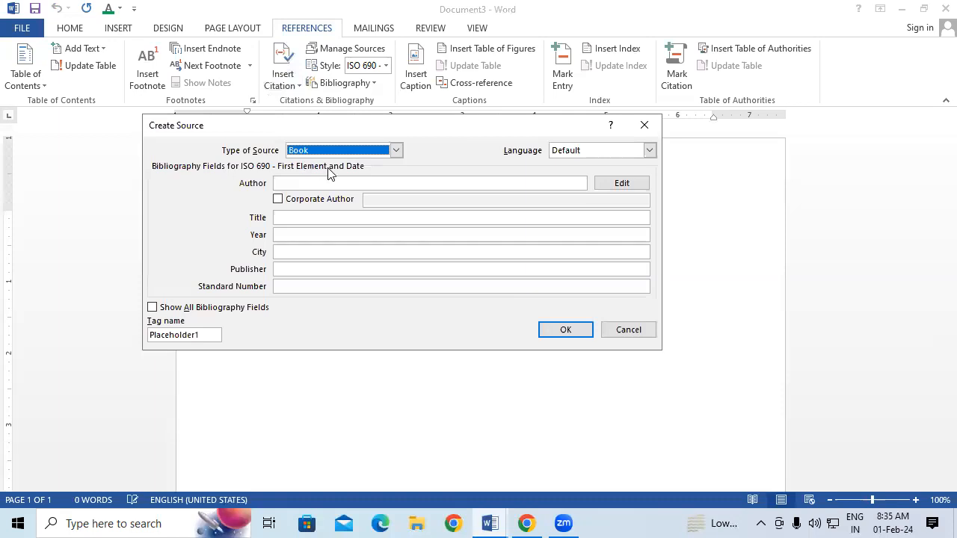
{"action": "left_click", "coordinate": [396, 151]}
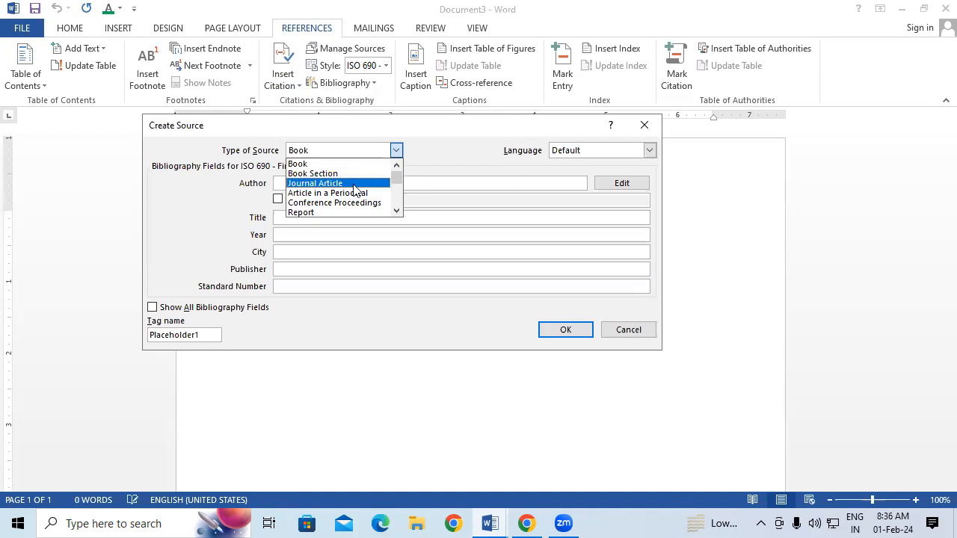
{"action": "left_click", "coordinate": [343, 165]}
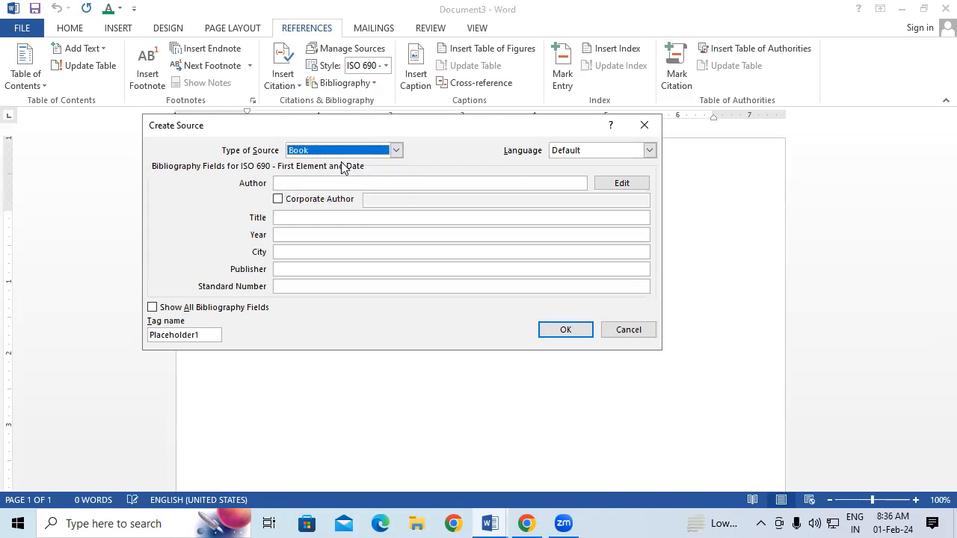
{"action": "left_click", "coordinate": [310, 182]}
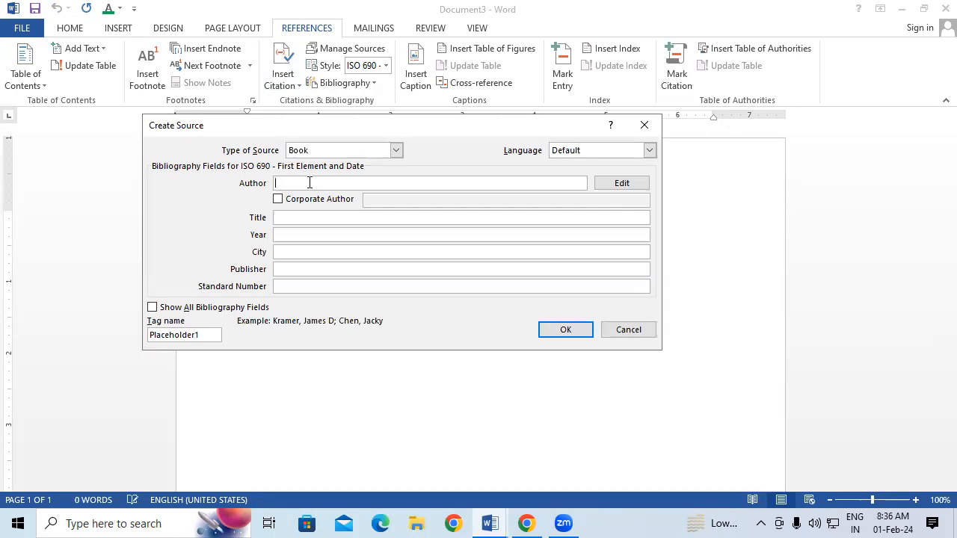
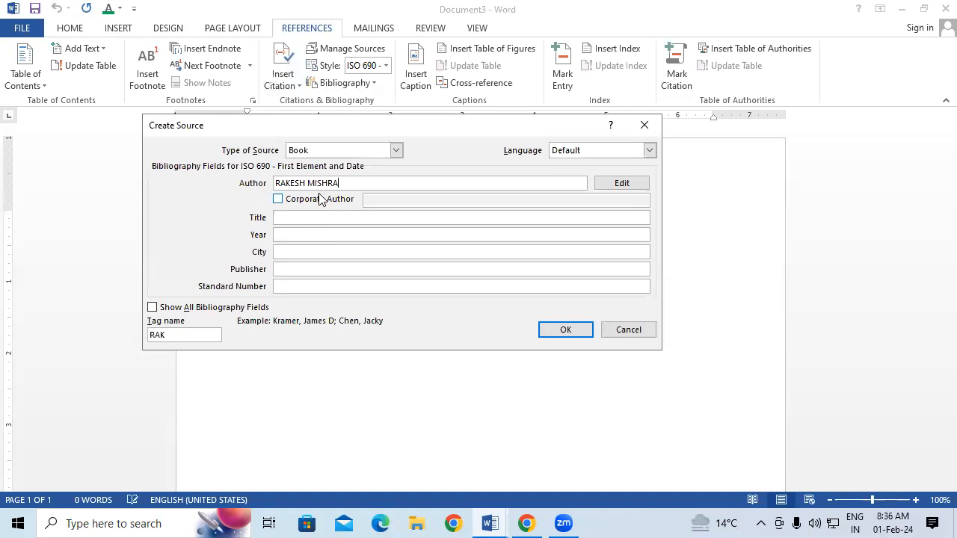
{"action": "left_click", "coordinate": [278, 200]}
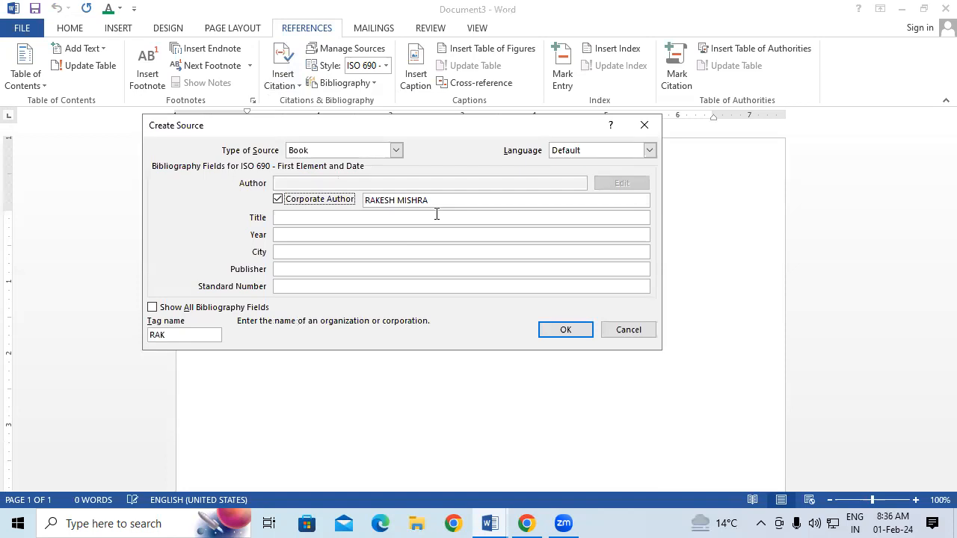
{"action": "left_click", "coordinate": [278, 199]}
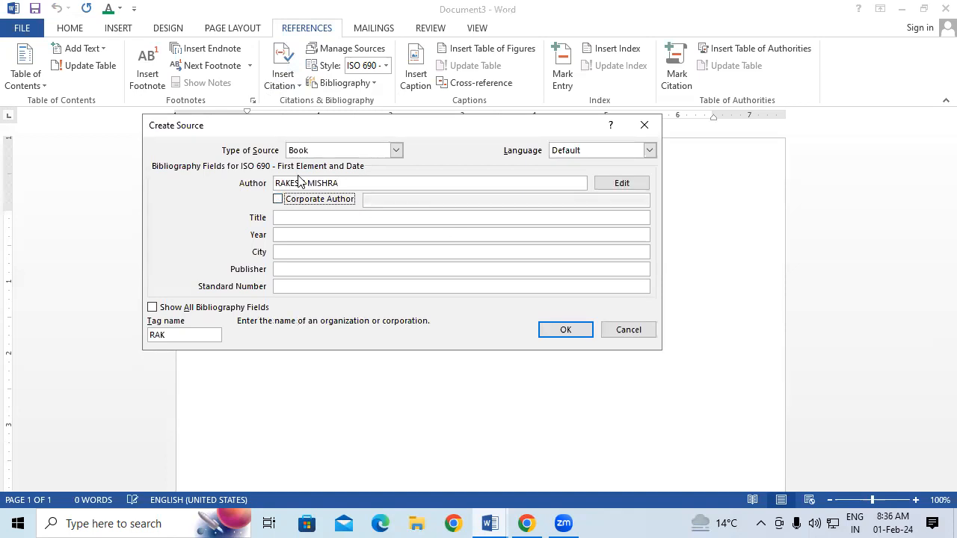
Fill in title CCC, year 2023, city PADRAUNA, publisher AGGARWAL PUBLICATIONS, and insert the citation
{"action": "left_click", "coordinate": [298, 217]}
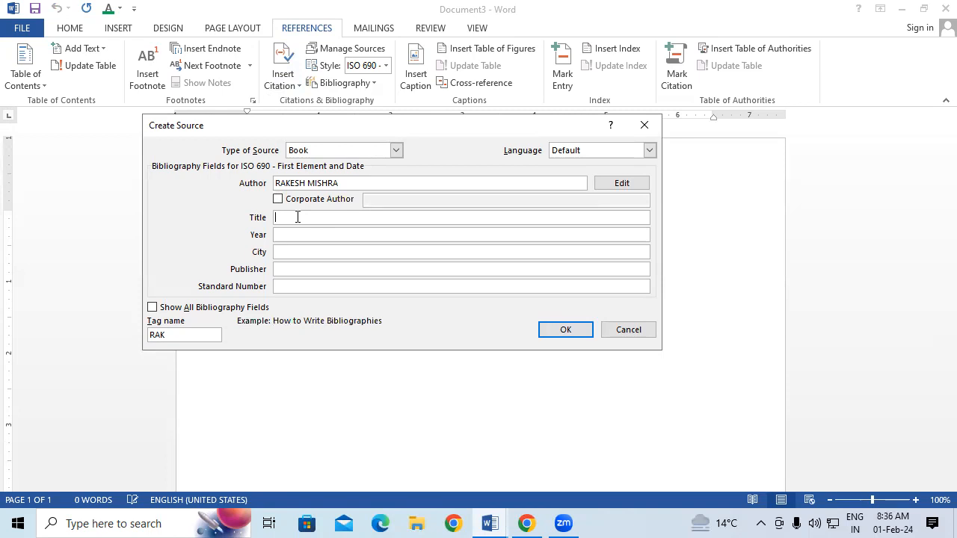
{"action": "type", "text": "CCC"}
{"action": "left_click", "coordinate": [304, 235]}
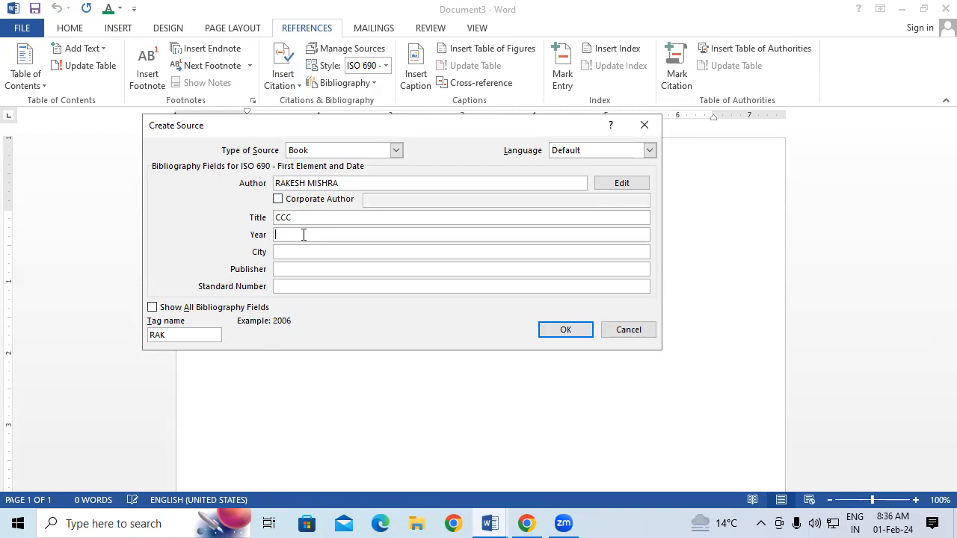
{"action": "type", "text": "2023"}
{"action": "left_click", "coordinate": [313, 254]}
{"action": "type", "text": "PADRAUNA"}
{"action": "left_click", "coordinate": [318, 273]}
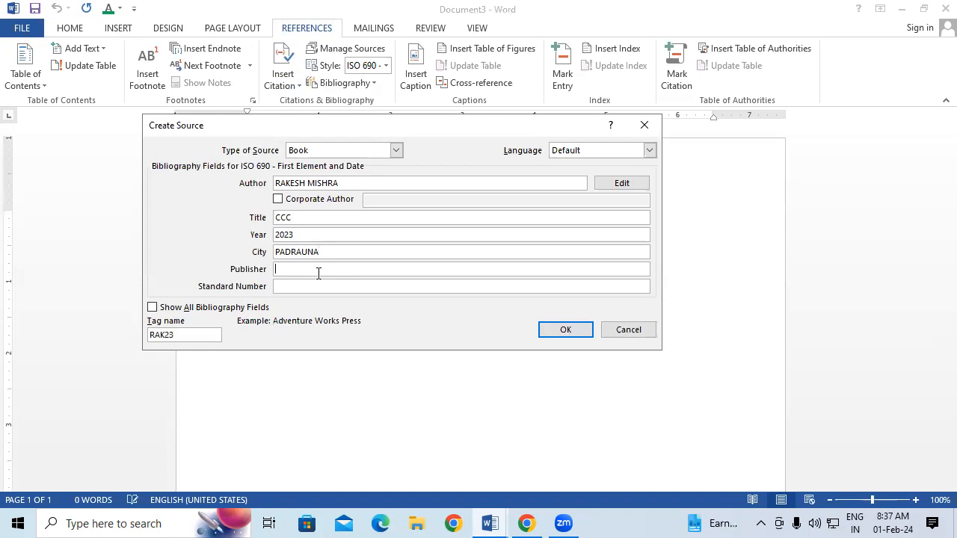
{"action": "type", "text": "AGGARWAL PUBLICATION"}
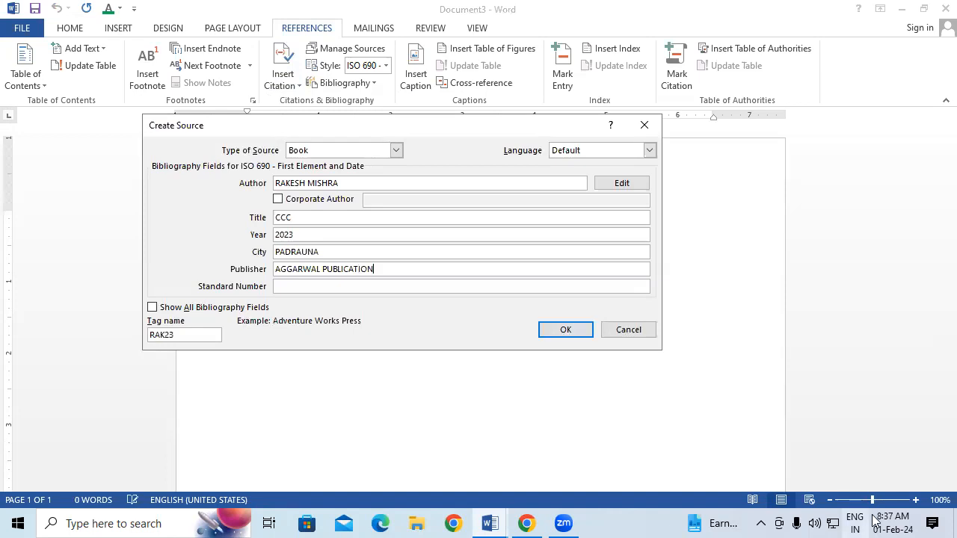
{"action": "type", "text": "S"}
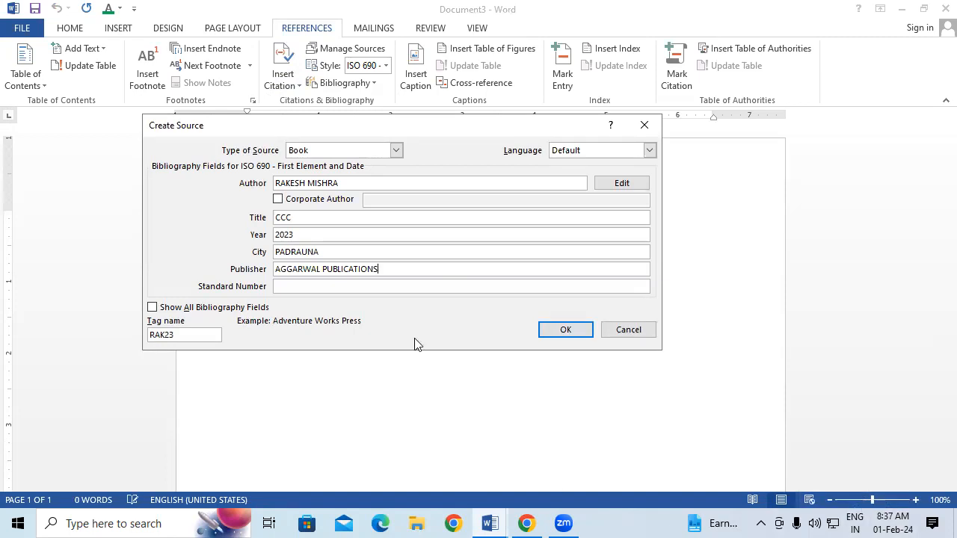
{"action": "left_click", "coordinate": [334, 287]}
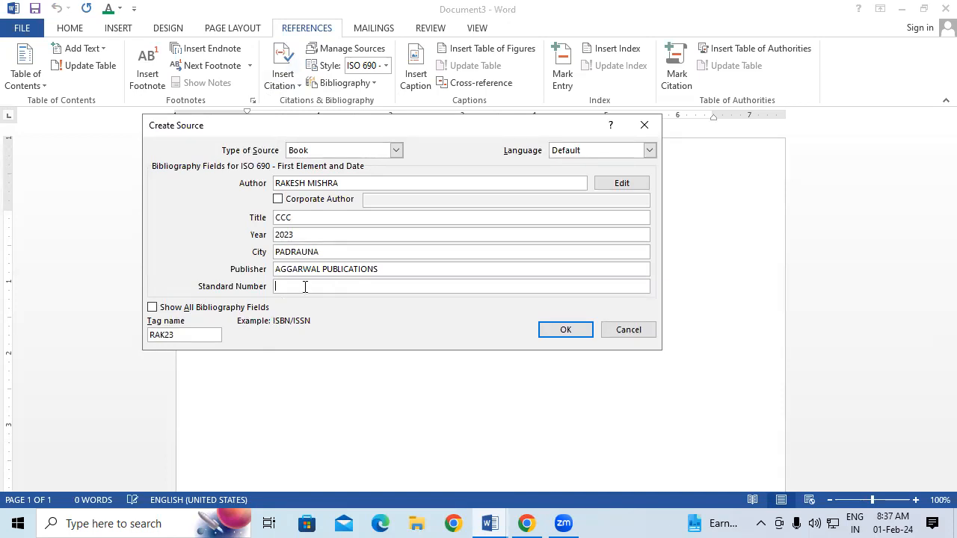
{"action": "left_click", "coordinate": [562, 330]}
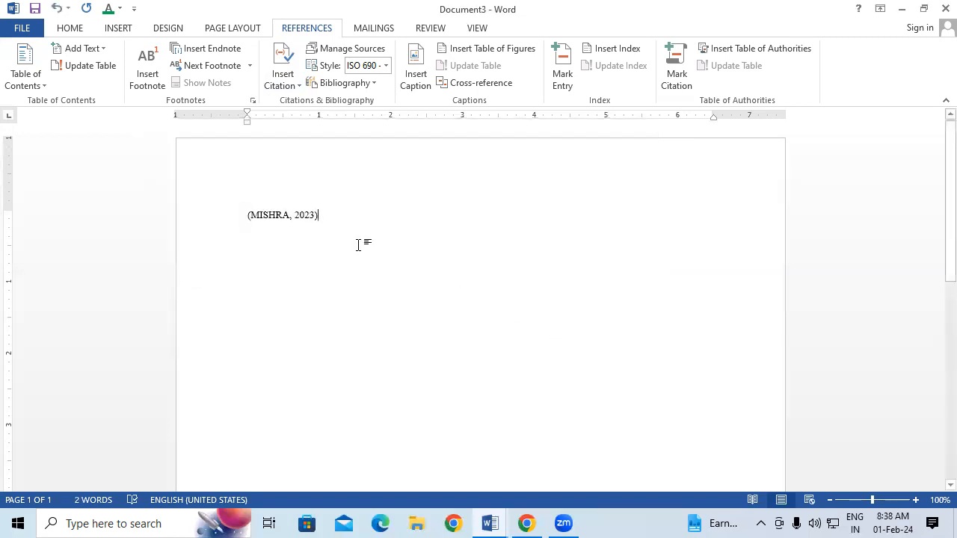
Enlarge the inserted CCC citation's font from 10 pt to about 14 pt
{"action": "left_click_drag", "start_coordinate": [342, 216], "coordinate": [226, 219]}
{"action": "key", "text": "ctrl+shift+period"}
{"action": "key", "text": "ctrl+shift+period"}
{"action": "key", "text": "ctrl+shift+period"}
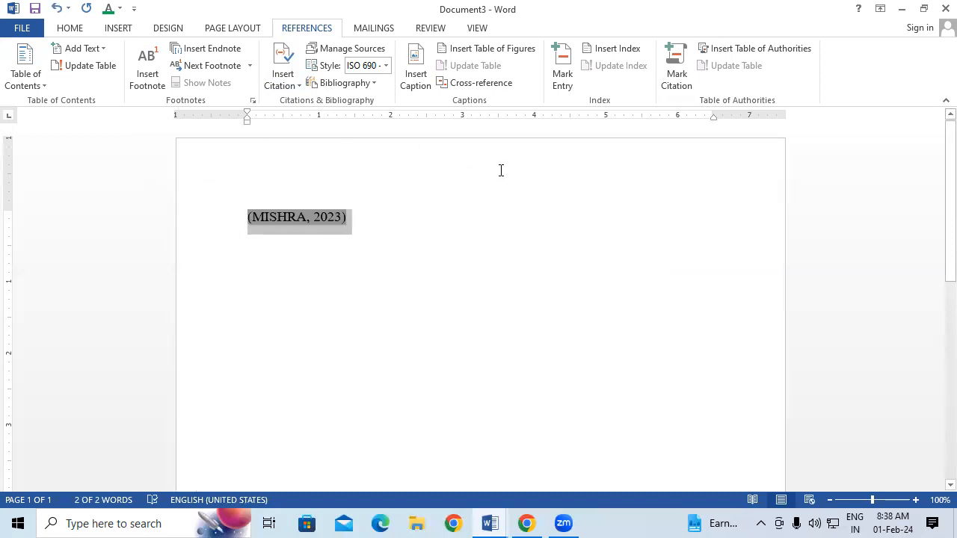
{"action": "left_click", "coordinate": [457, 217]}
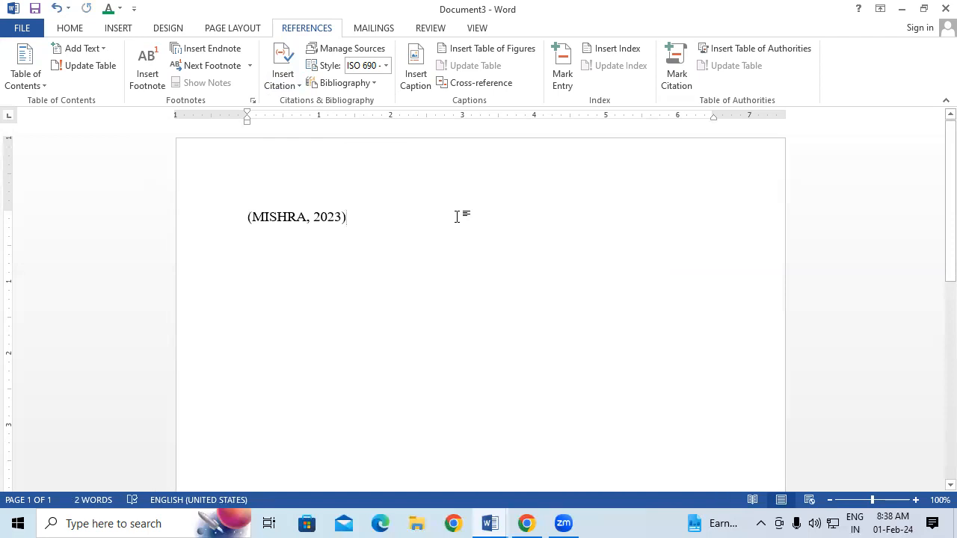
In Source Manager, delete the English (2015) source from the master list
{"action": "left_click", "coordinate": [338, 48]}
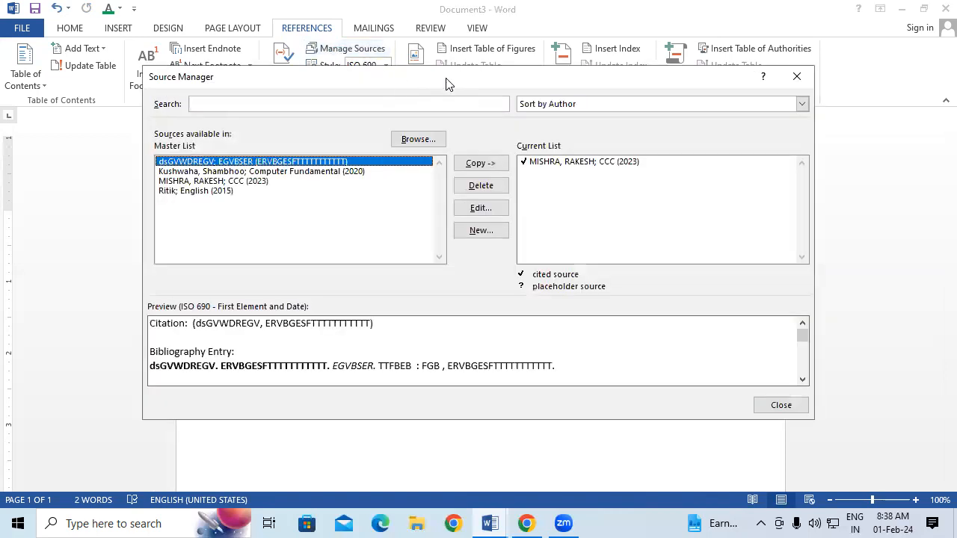
{"action": "left_click_drag", "start_coordinate": [448, 84], "coordinate": [386, 45]}
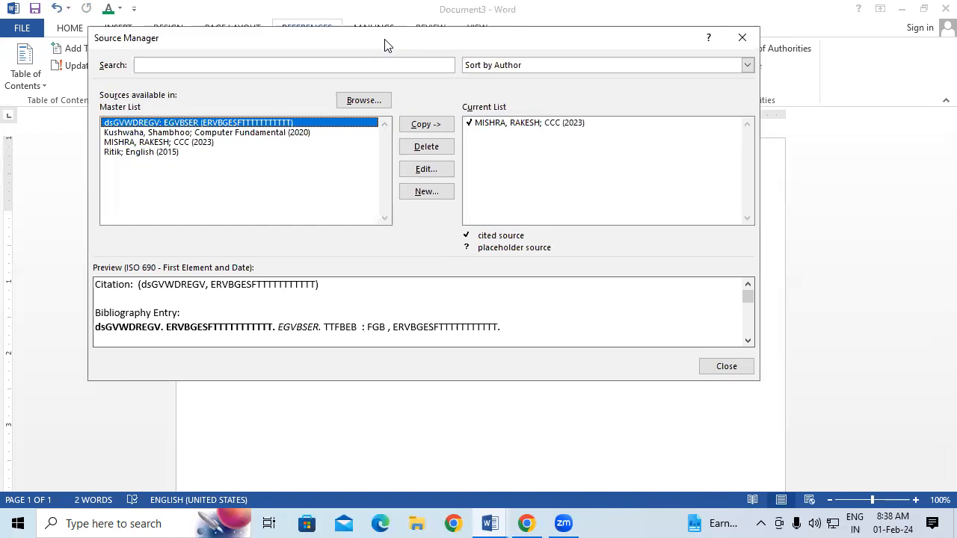
{"action": "left_click", "coordinate": [174, 153]}
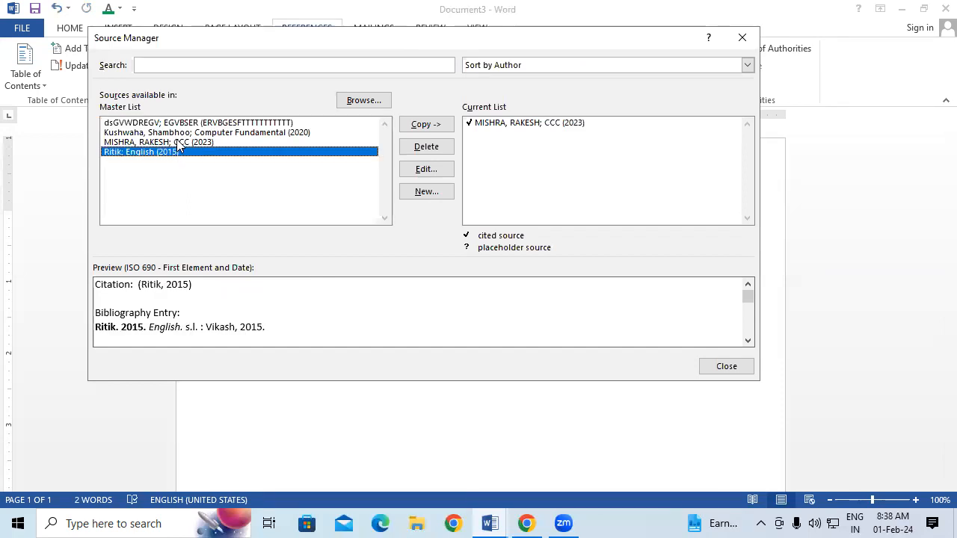
{"action": "left_click", "coordinate": [178, 143]}
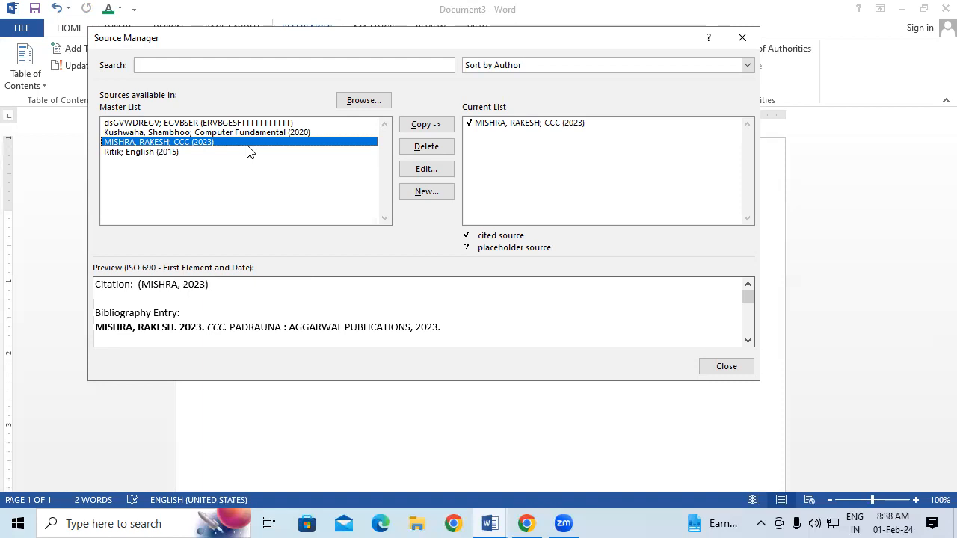
{"action": "left_click", "coordinate": [184, 154]}
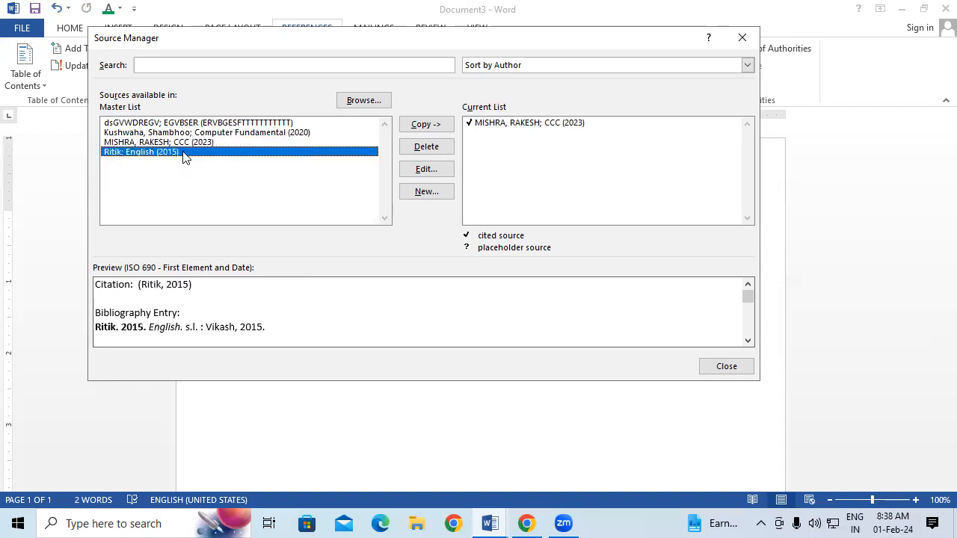
{"action": "left_click", "coordinate": [435, 149]}
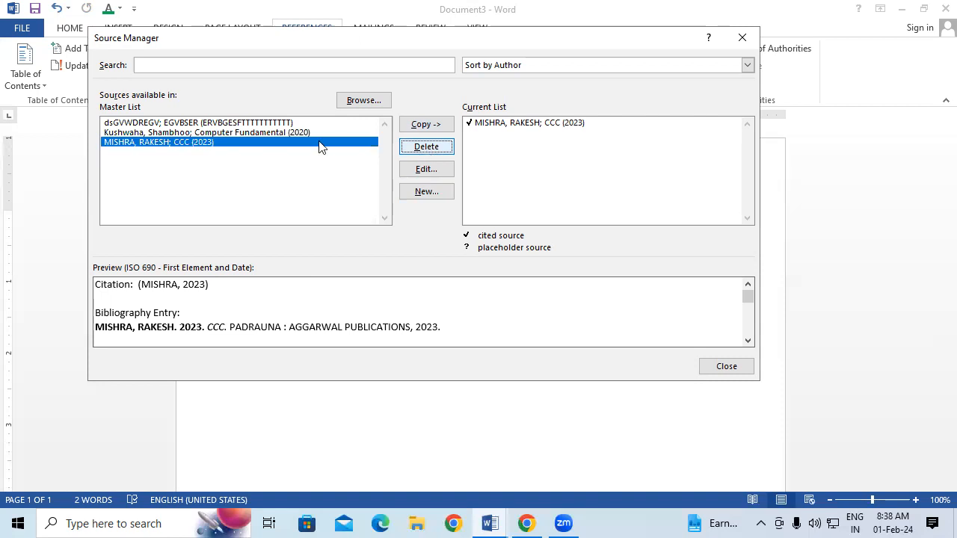
Correct the author's first name in the CCC source and update both source lists
{"action": "left_click", "coordinate": [440, 172]}
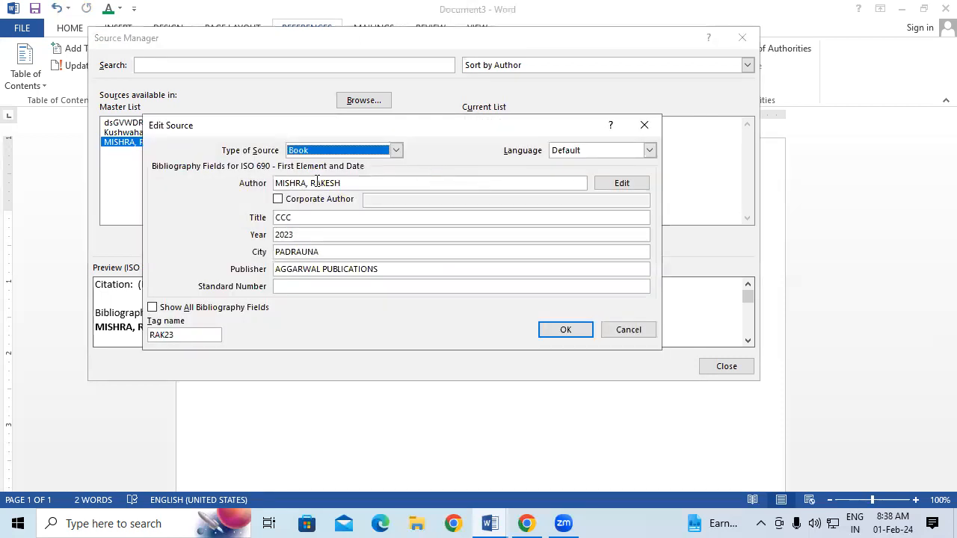
{"action": "left_click", "coordinate": [344, 183]}
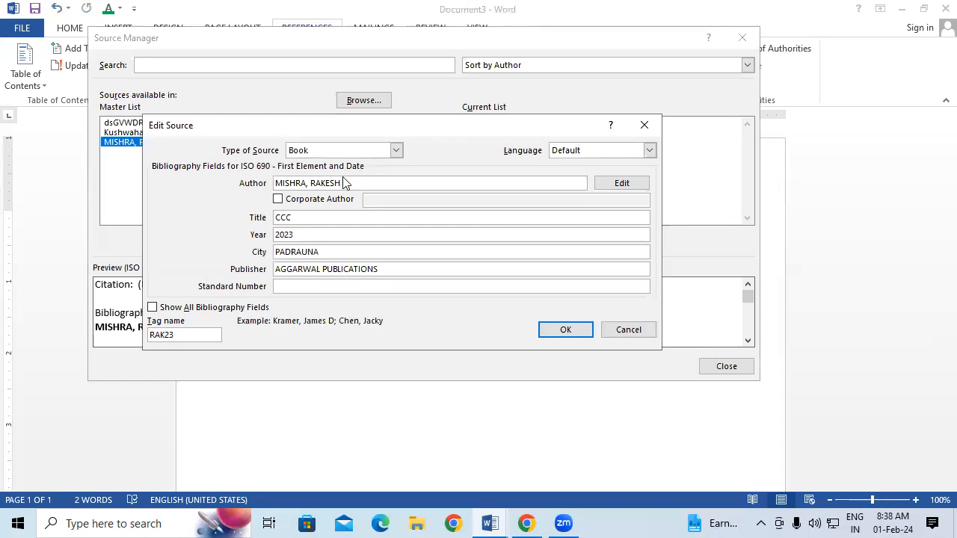
{"action": "key", "text": "BackSpace"}
{"action": "key", "text": "BackSpace"}
{"action": "key", "text": "BackSpace"}
{"action": "key", "text": "BackSpace"}
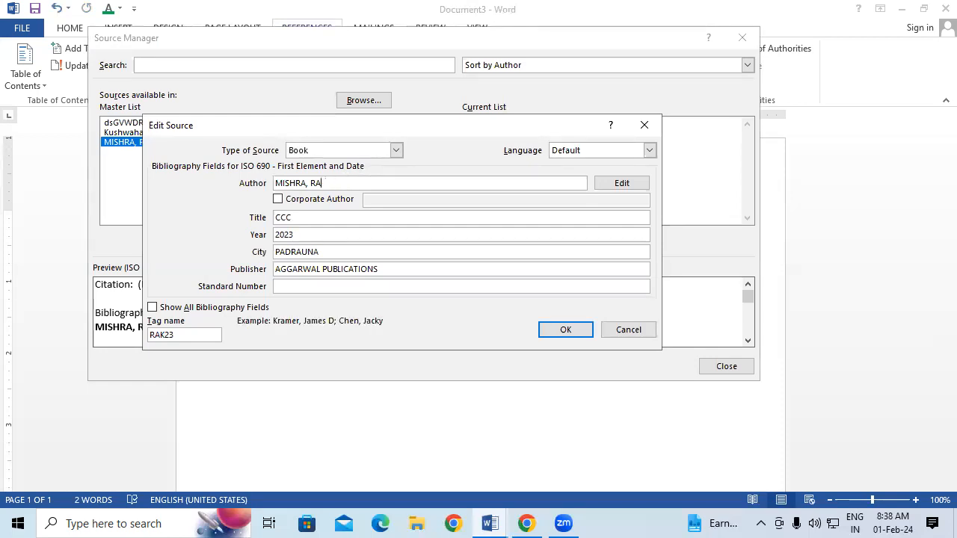
{"action": "type", "text": "JESH"}
{"action": "left_click", "coordinate": [566, 329]}
{"action": "left_click", "coordinate": [422, 302]}
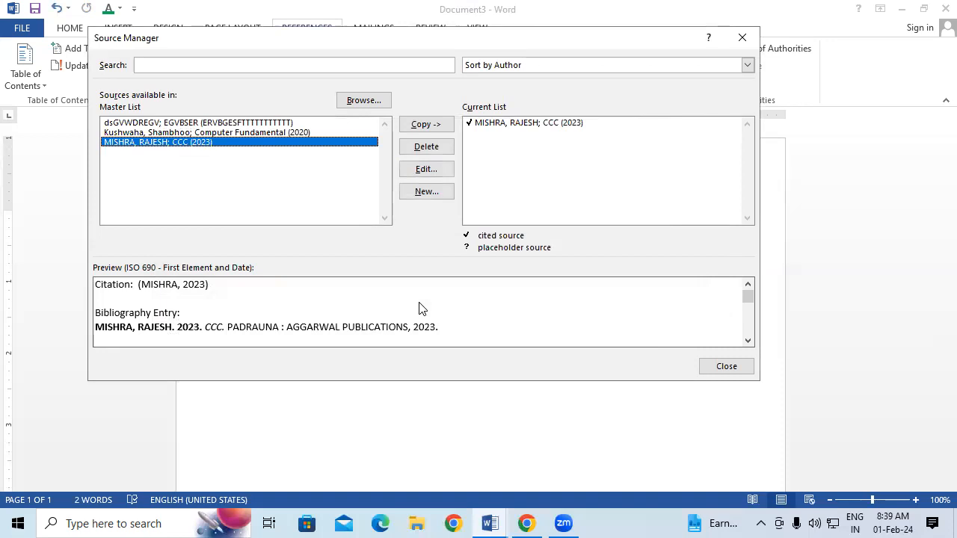
Preview the remaining sources without adding a new one, then close Source Manager
{"action": "left_click", "coordinate": [429, 192]}
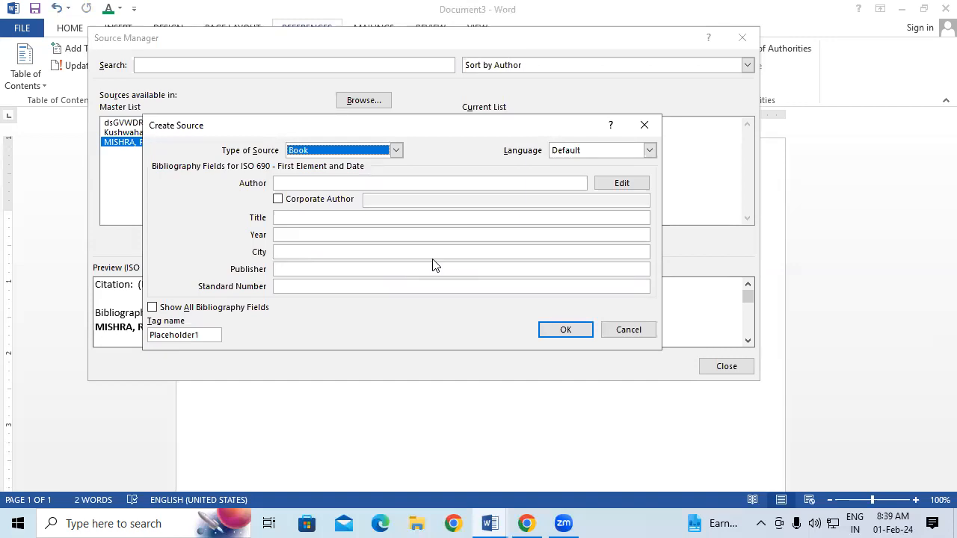
{"action": "left_click", "coordinate": [647, 126]}
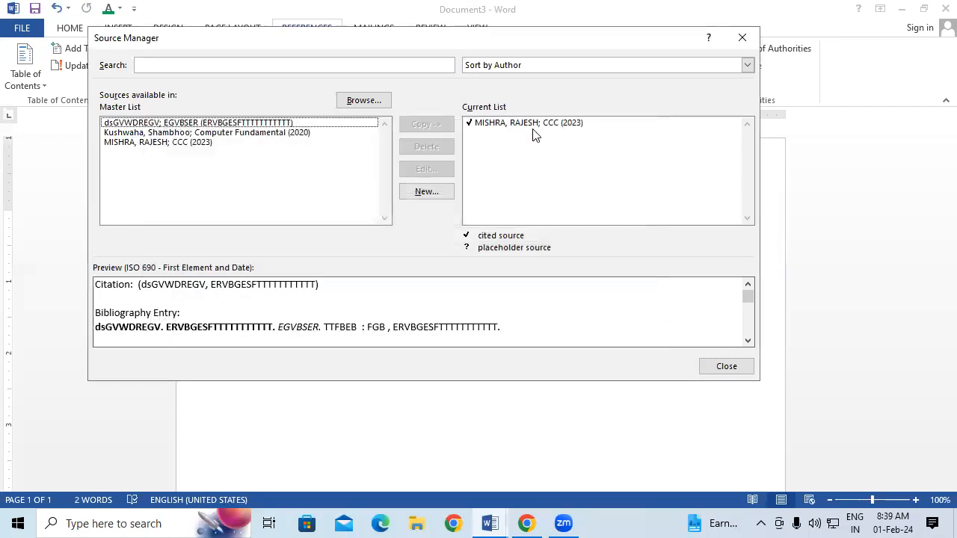
{"action": "left_click", "coordinate": [246, 132]}
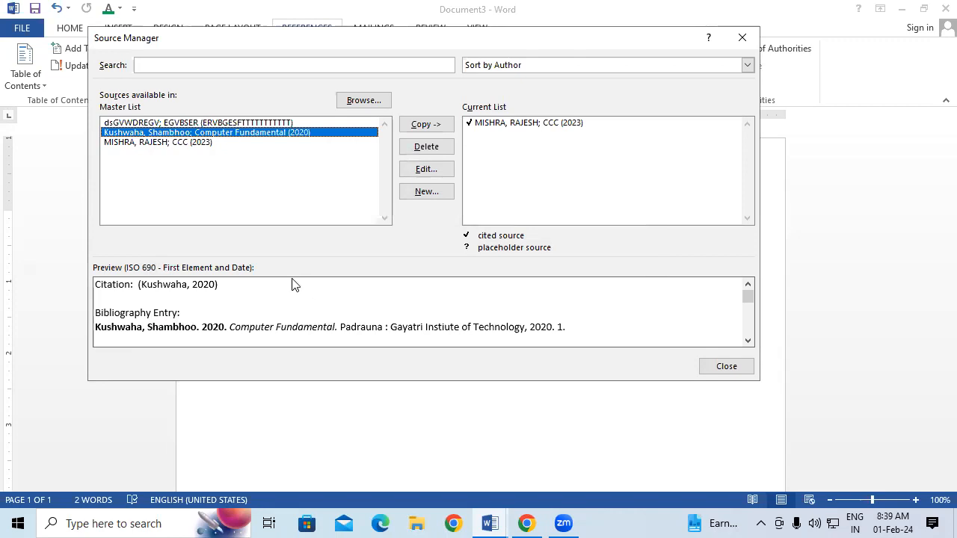
{"action": "left_click", "coordinate": [201, 143]}
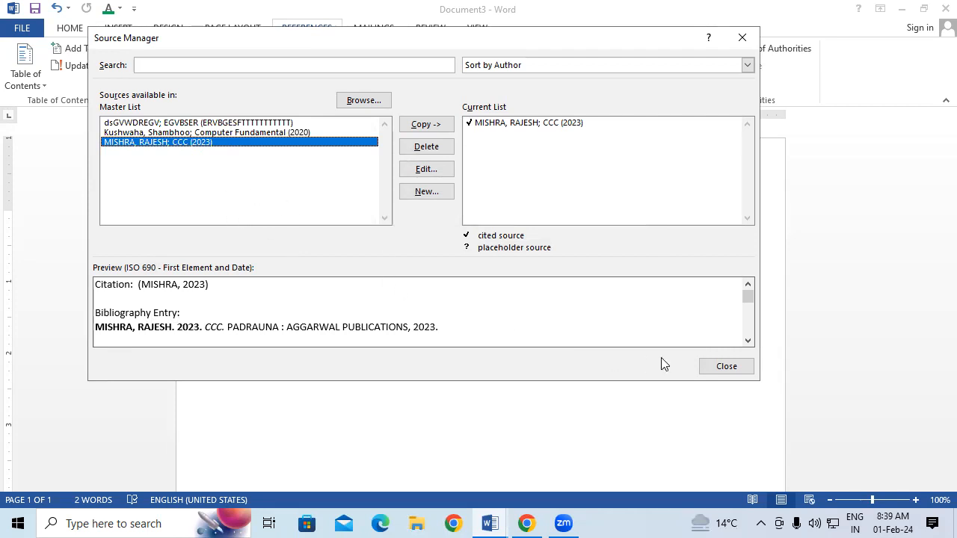
{"action": "left_click", "coordinate": [729, 365]}
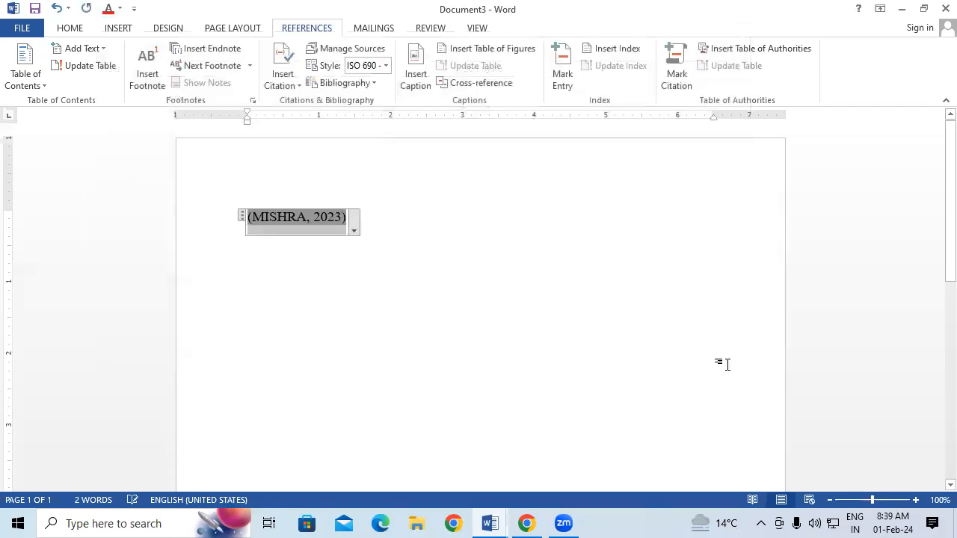
Try the GB7714 and ISO 690 Numerical Reference citation styles on the citation
{"action": "left_click", "coordinate": [546, 301]}
{"action": "left_click", "coordinate": [351, 227]}
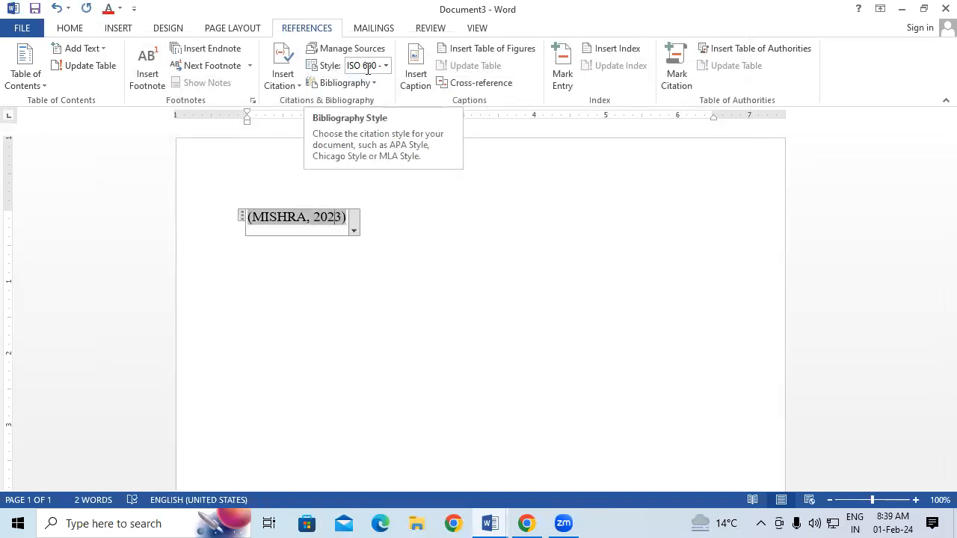
{"action": "left_click", "coordinate": [387, 66]}
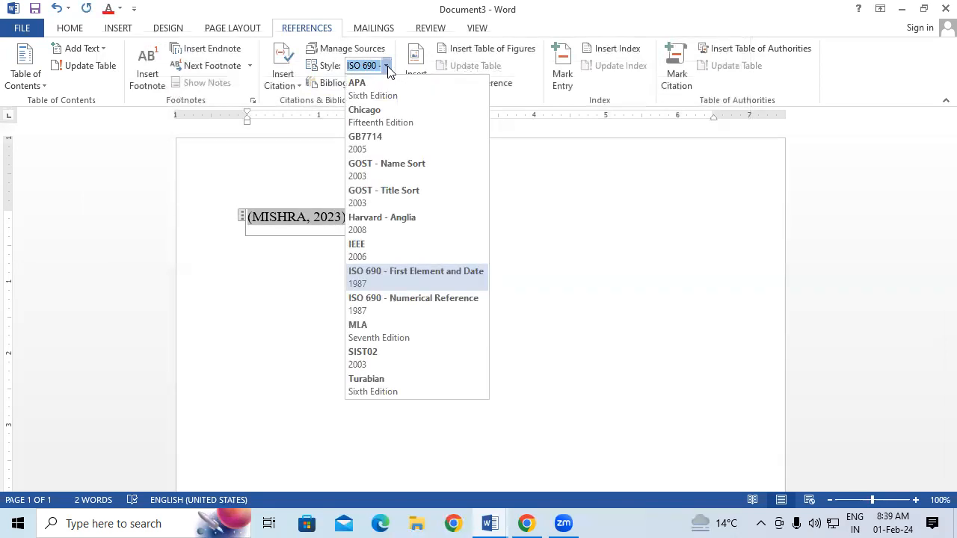
{"action": "left_click", "coordinate": [404, 145]}
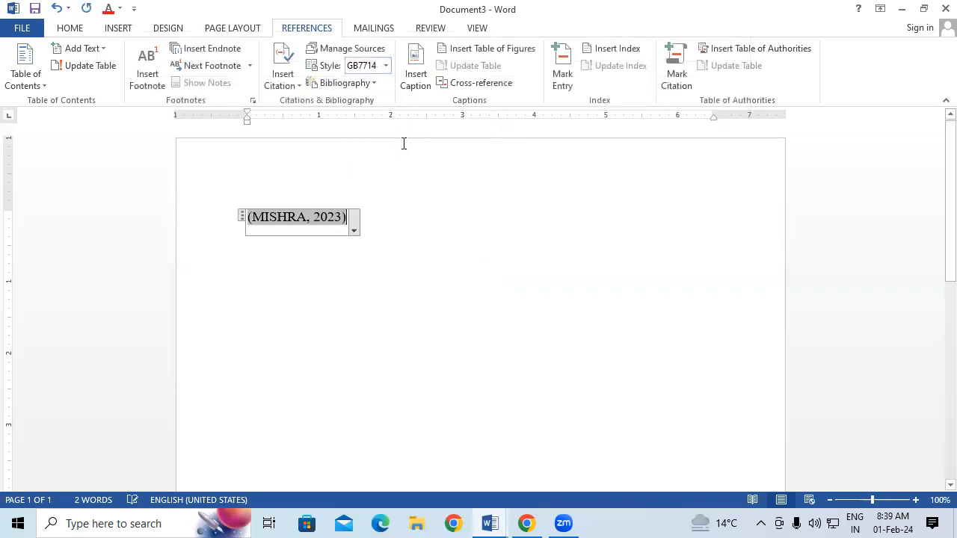
{"action": "left_click", "coordinate": [314, 217]}
{"action": "double_click", "coordinate": [315, 217]}
{"action": "left_click", "coordinate": [386, 66]}
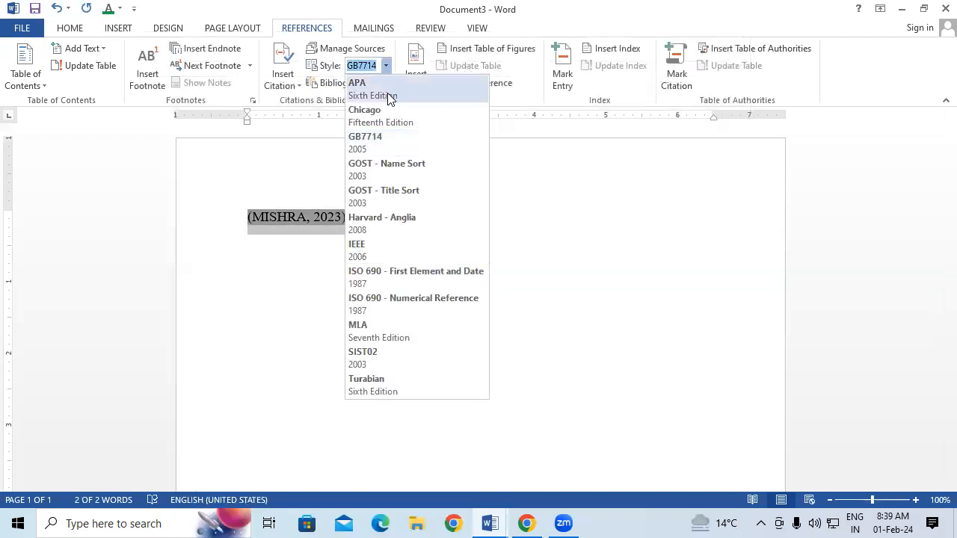
{"action": "left_click", "coordinate": [404, 300]}
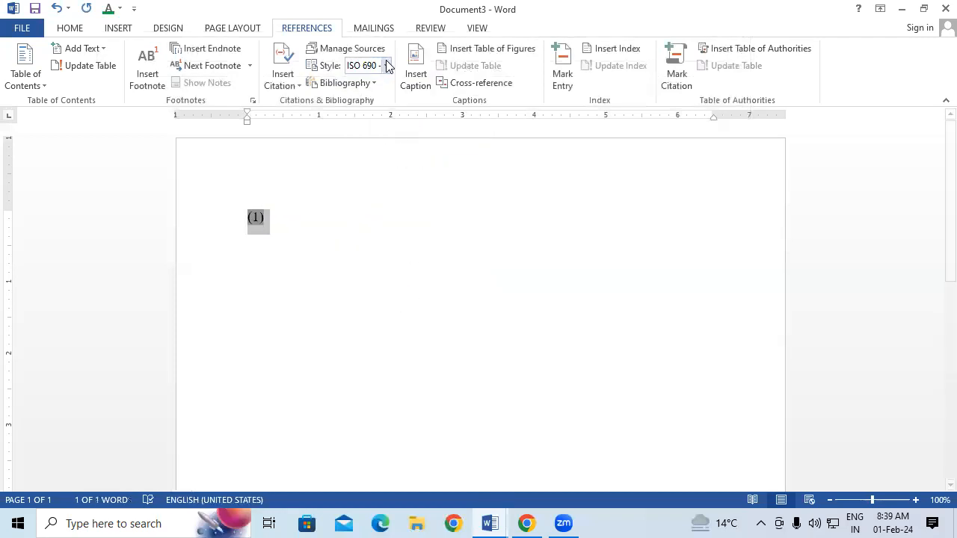
Cycle through ISO 690 First Element and MLA, settling on the SIST02 style
{"action": "left_click", "coordinate": [387, 66]}
{"action": "left_click", "coordinate": [381, 276]}
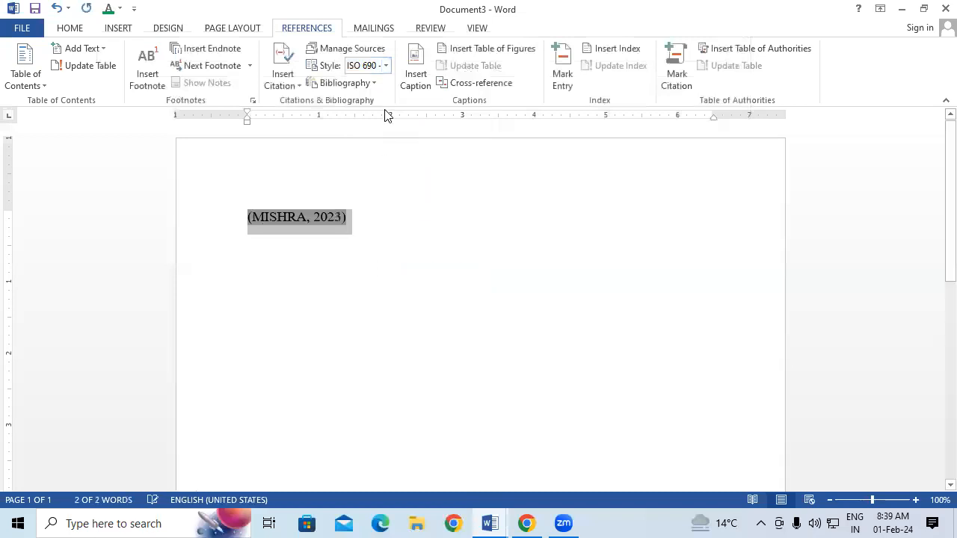
{"action": "left_click", "coordinate": [386, 65]}
{"action": "left_click", "coordinate": [402, 332]}
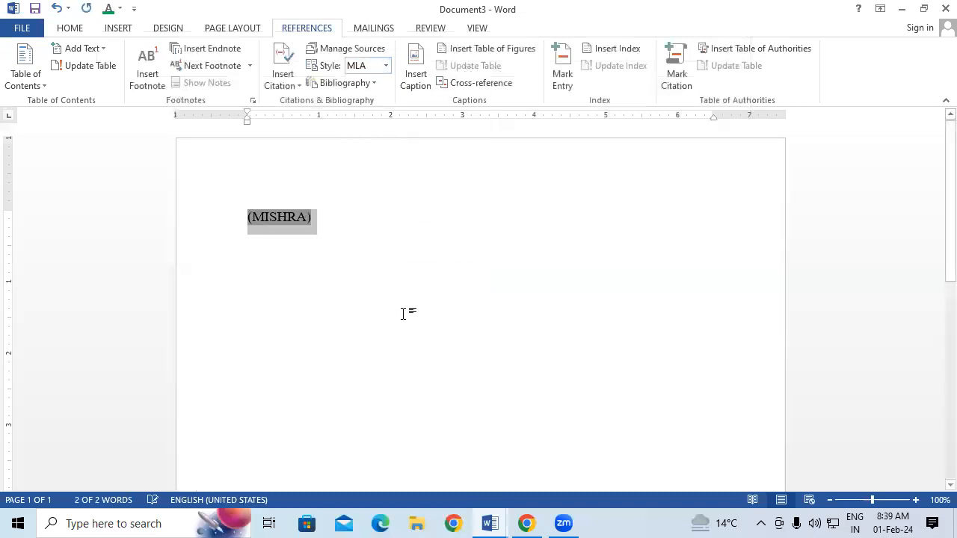
{"action": "left_click", "coordinate": [386, 66]}
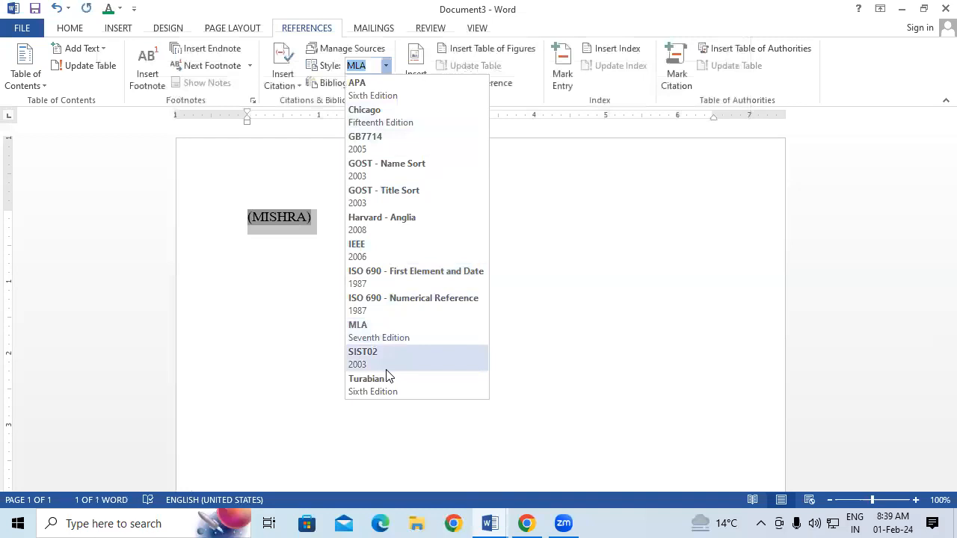
{"action": "left_click", "coordinate": [388, 357]}
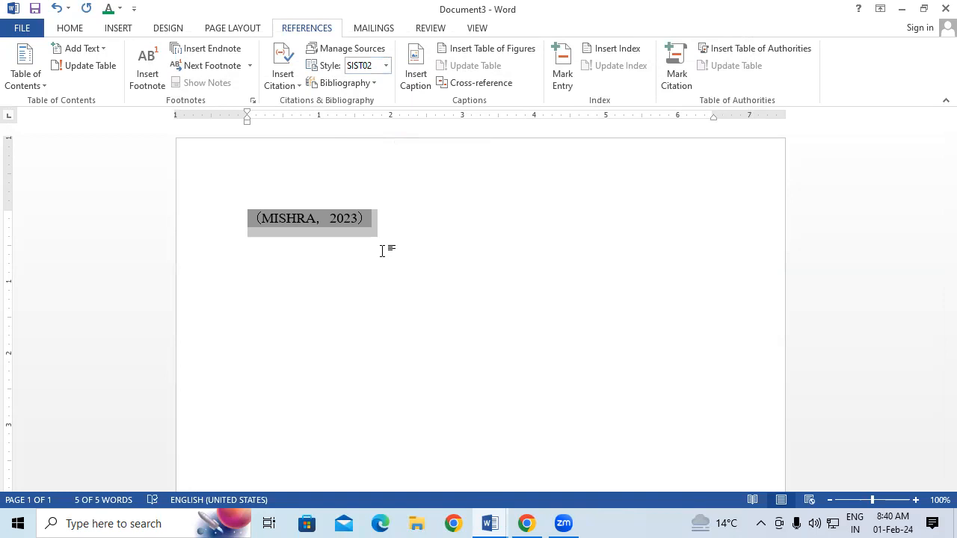
{"action": "left_click", "coordinate": [366, 84]}
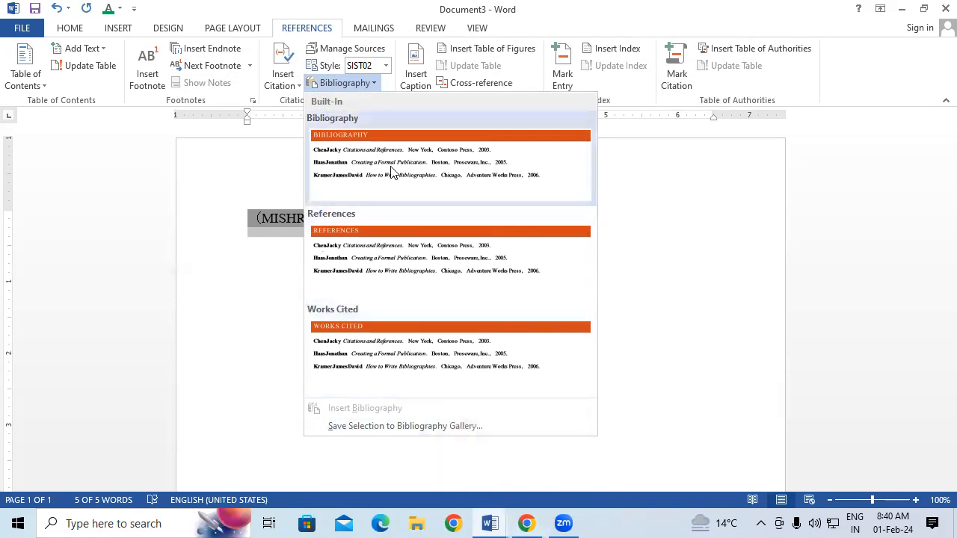
Insert the built-in Bibliography and enlarge the font of its CCC entry
{"action": "left_click", "coordinate": [408, 185]}
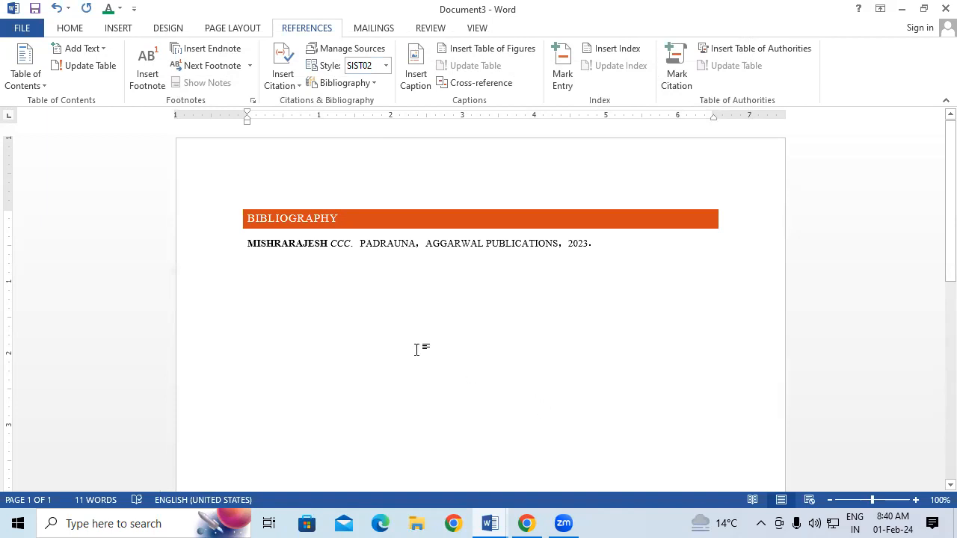
{"action": "left_click_drag", "start_coordinate": [246, 243], "coordinate": [596, 261]}
{"action": "key", "text": "ctrl+shift+period"}
{"action": "key", "text": "ctrl+shift+period"}
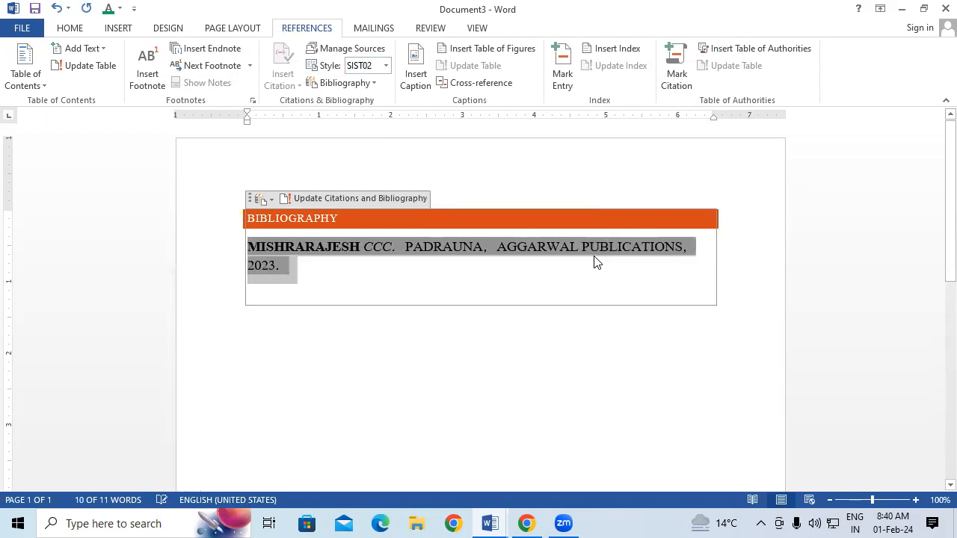
{"action": "left_click", "coordinate": [629, 382]}
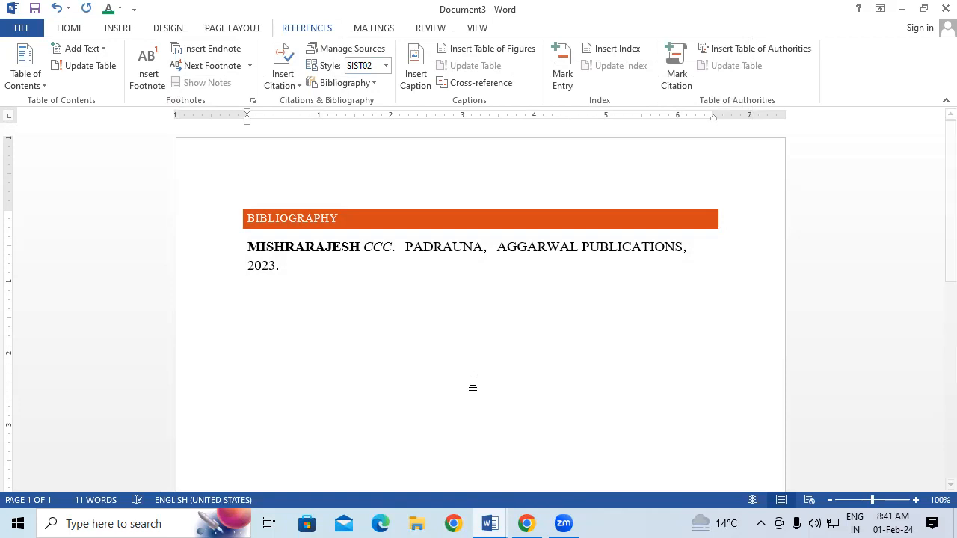
Select all and delete the bibliography, leaving Document3 empty
{"action": "key", "text": "ctrl+a"}
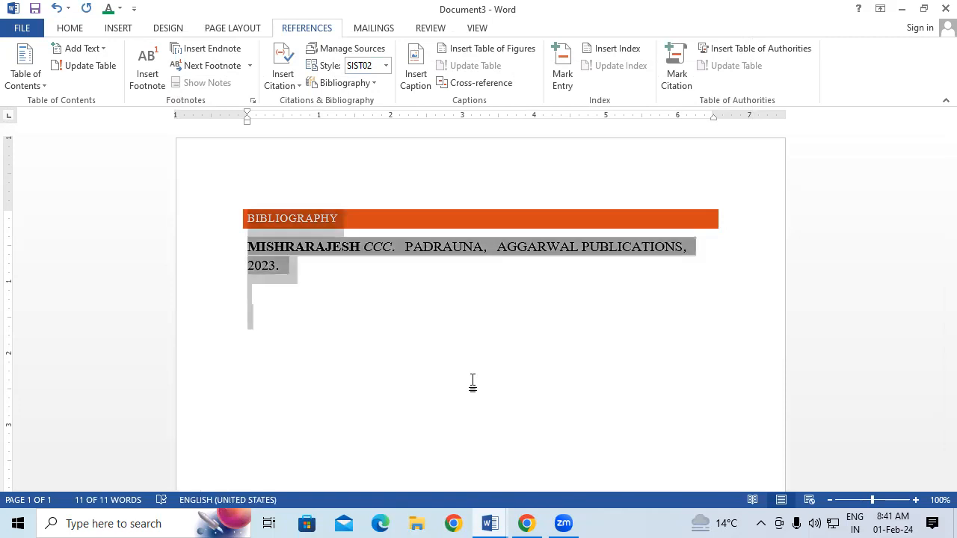
{"action": "key", "text": "Delete"}
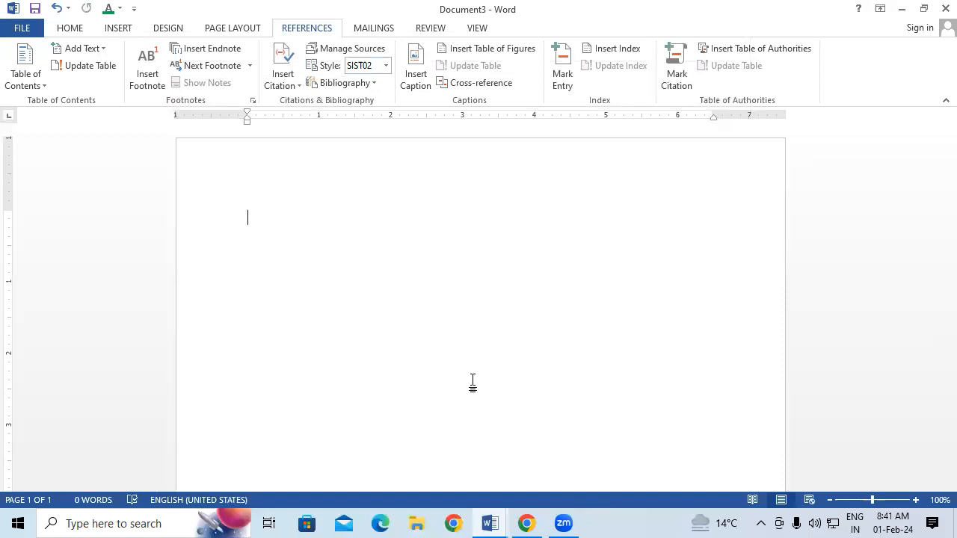
Generate five paragraphs of sample text with =RAND()
{"action": "type", "text": "=RAND"}
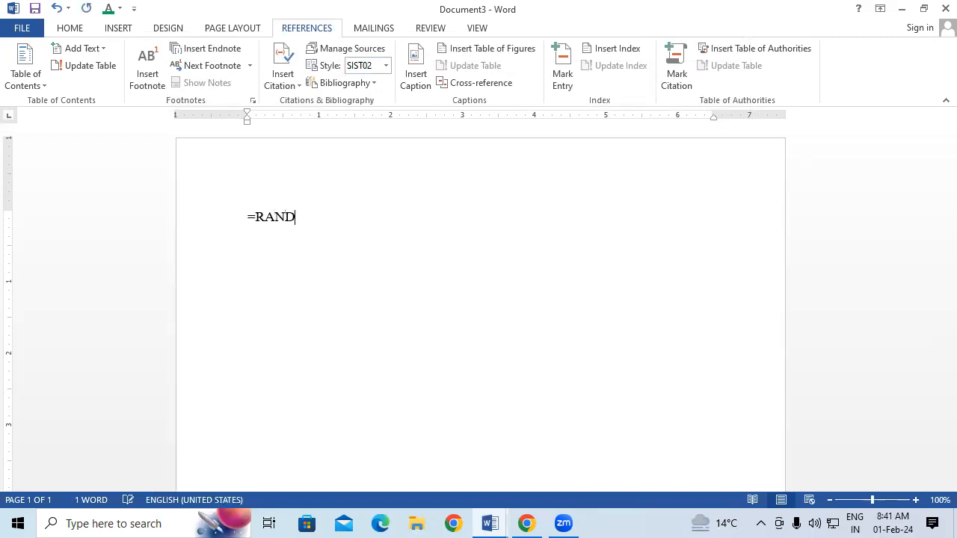
{"action": "key", "text": "Return"}
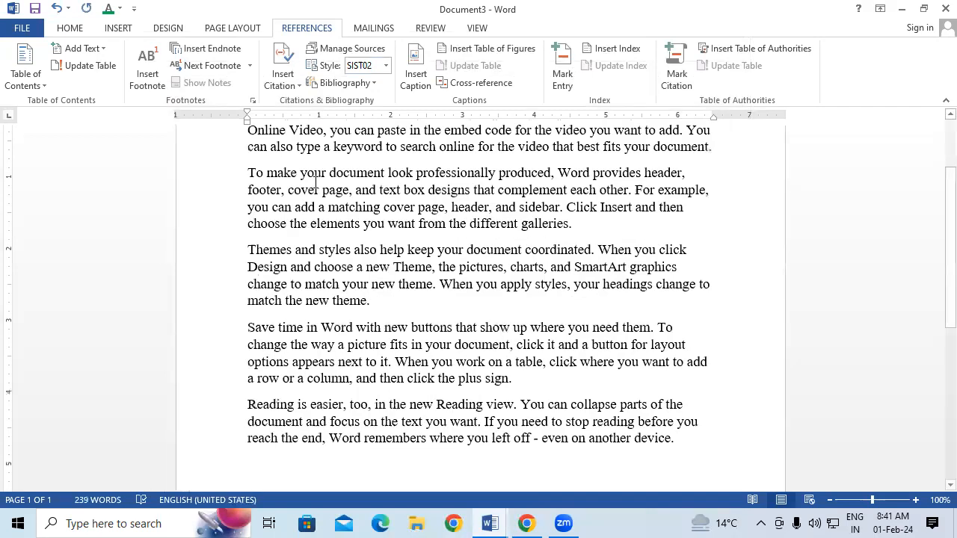
{"action": "scroll", "coordinate": [251, 227], "scroll_direction": "up", "scroll_amount": 3}
Add the heading 'ABOUT COMPUTER' at the top and blank lines after the first paragraph
{"action": "left_click", "coordinate": [247, 217]}
{"action": "key", "text": "Return"}
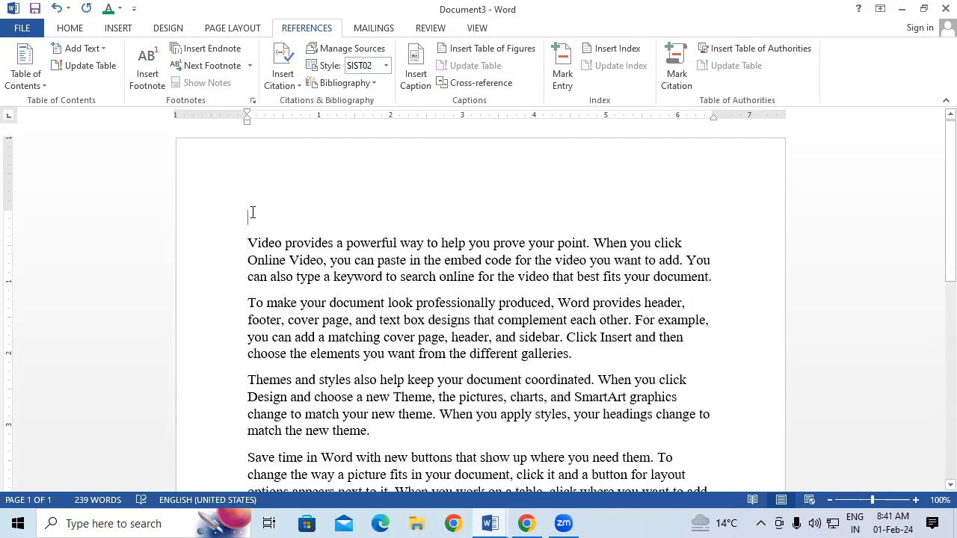
{"action": "type", "text": "ABOU"}
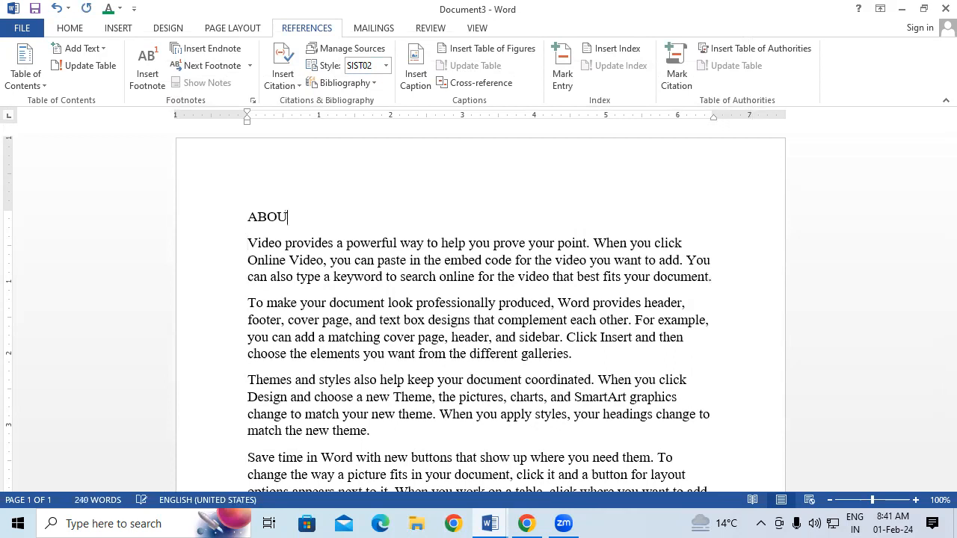
{"action": "type", "text": "T COMPUTER"}
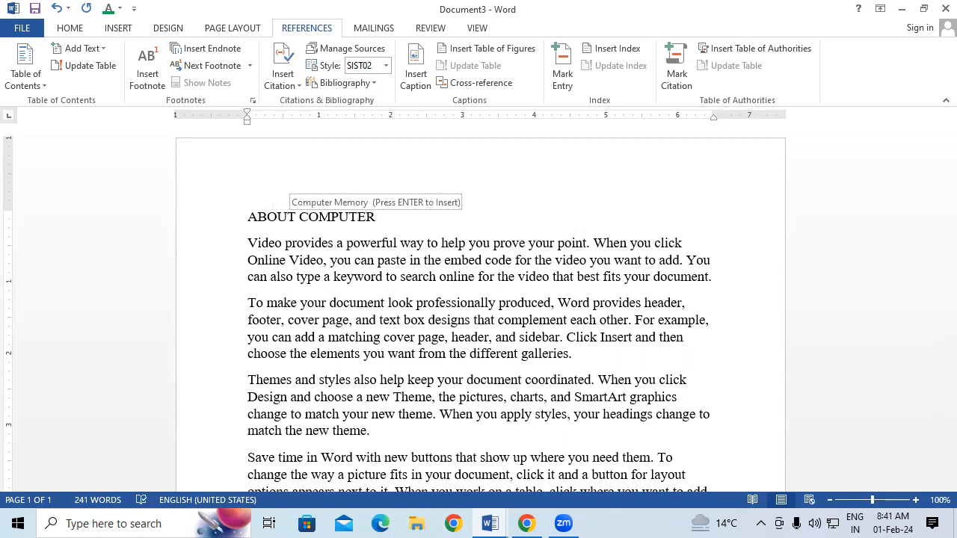
{"action": "left_click", "coordinate": [717, 280]}
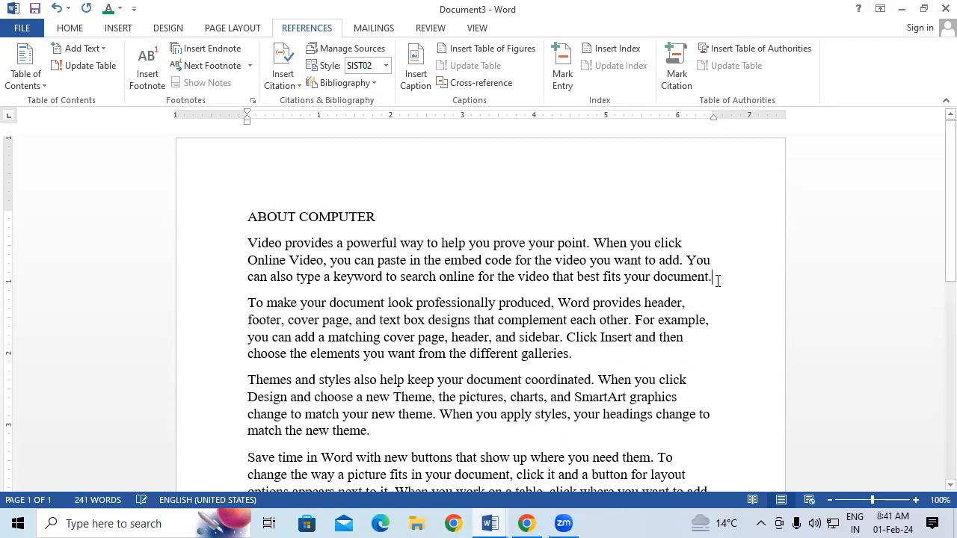
{"action": "key", "text": "Return"}
{"action": "key", "text": "Return"}
{"action": "key", "text": "Return"}
{"action": "key", "text": "Return"}
{"action": "key", "text": "Return"}
{"action": "key", "text": "Return"}
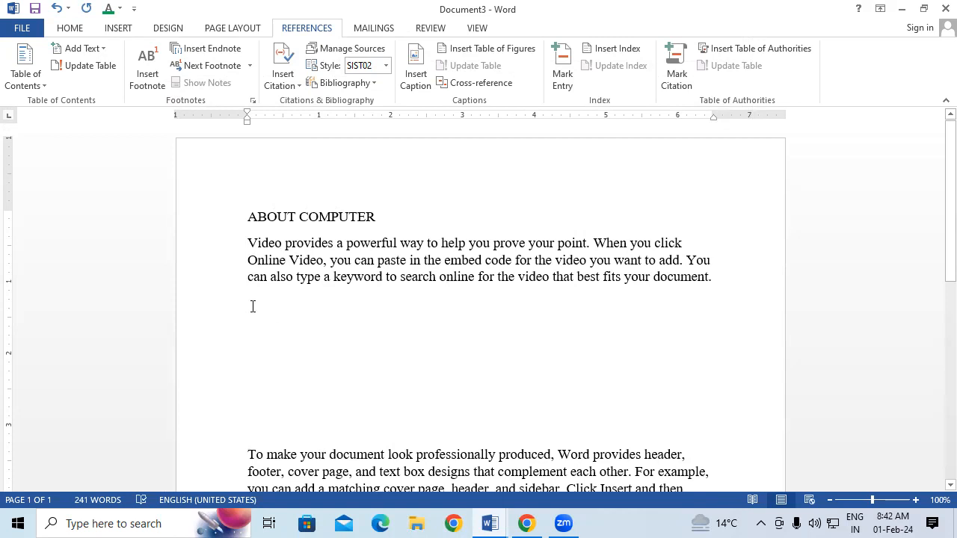
Insert the Capture computer picture from the Music folder after the first paragraph
{"action": "left_click", "coordinate": [118, 30]}
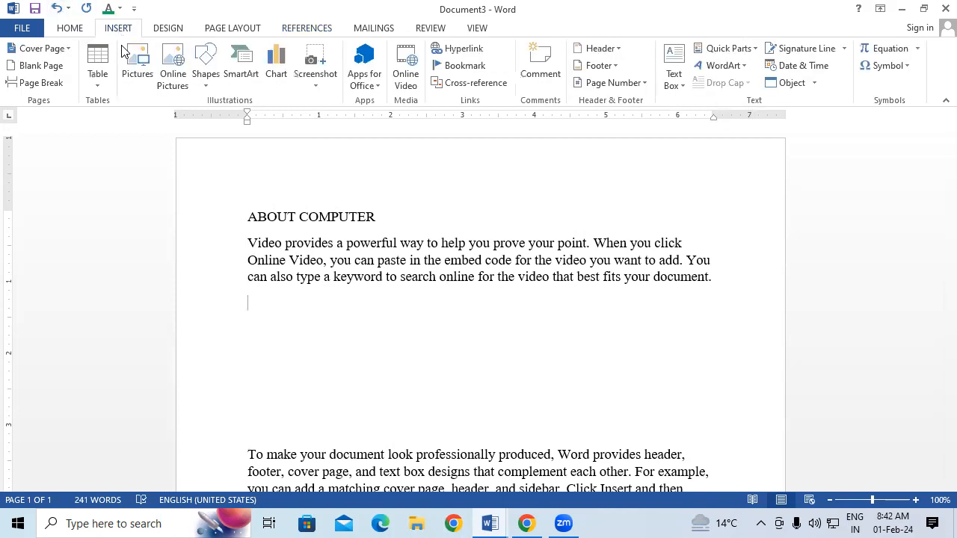
{"action": "left_click", "coordinate": [136, 68]}
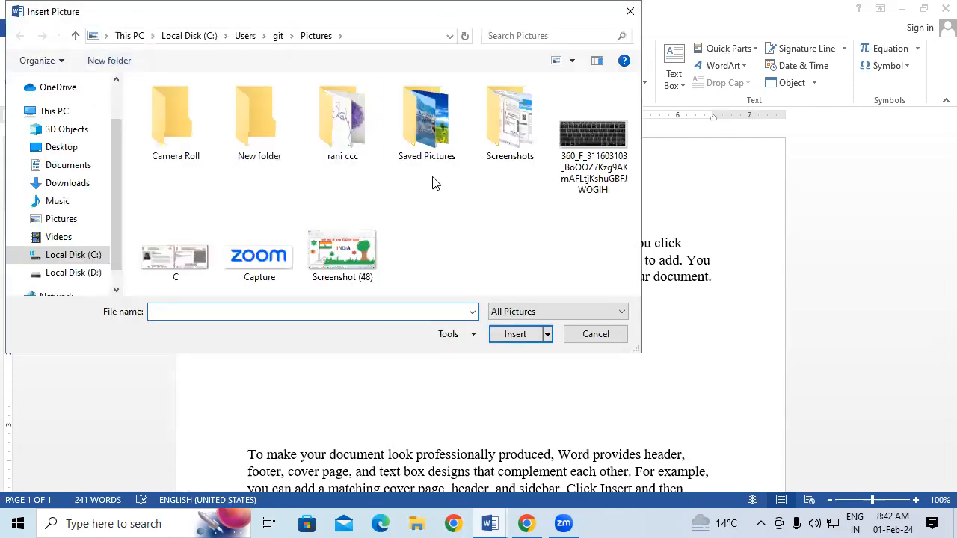
{"action": "left_click", "coordinate": [64, 148]}
{"action": "scroll", "coordinate": [399, 234], "scroll_direction": "down", "scroll_amount": 2}
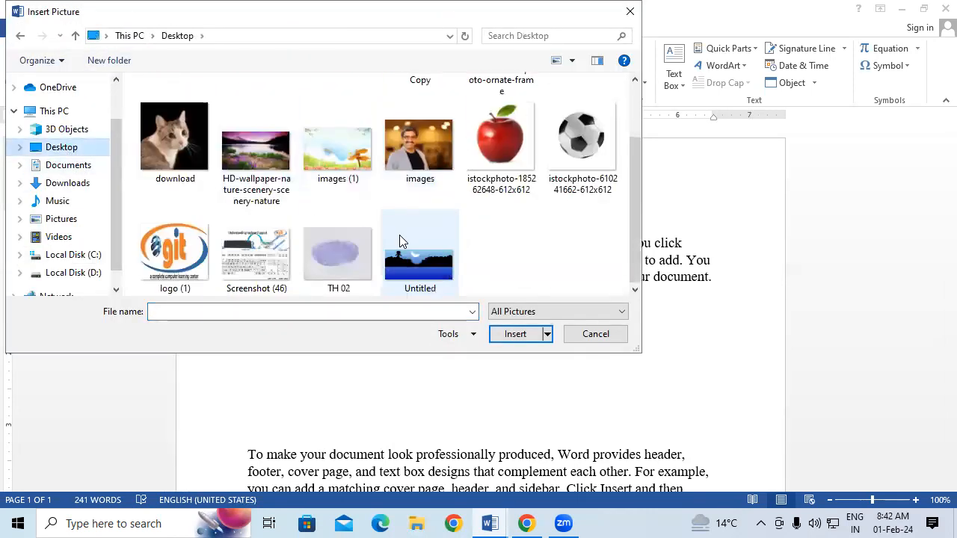
{"action": "scroll", "coordinate": [399, 235], "scroll_direction": "up", "scroll_amount": 2}
{"action": "left_click", "coordinate": [66, 165]}
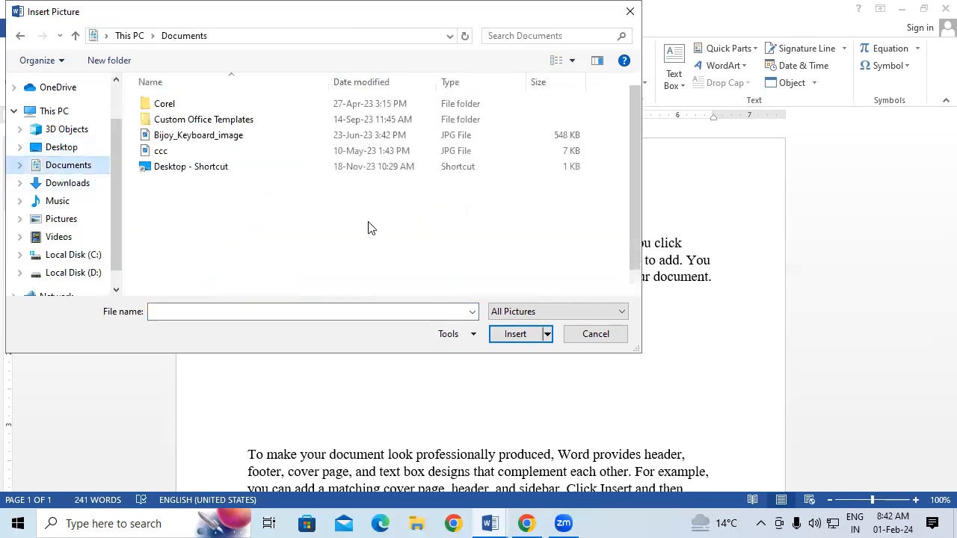
{"action": "left_click", "coordinate": [54, 201]}
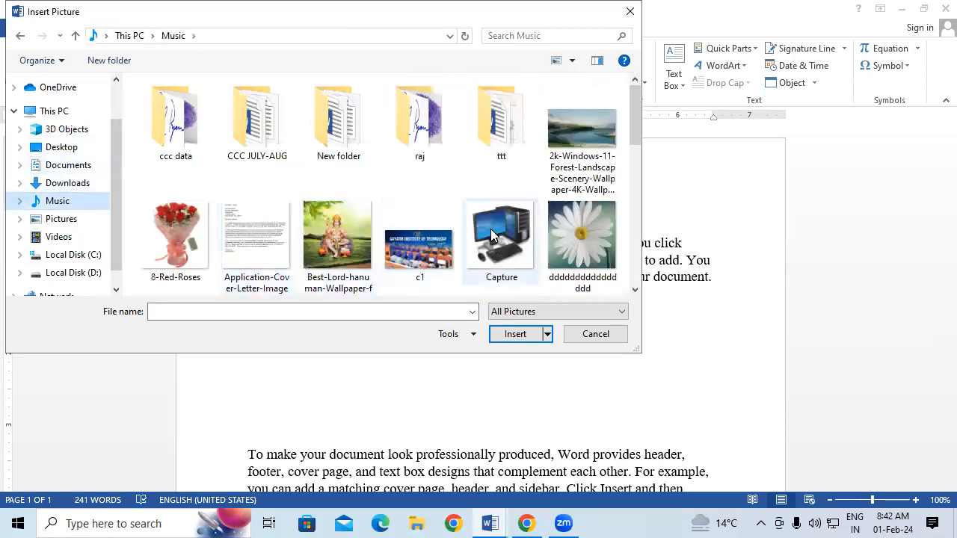
{"action": "left_click", "coordinate": [490, 228]}
{"action": "left_click", "coordinate": [515, 335]}
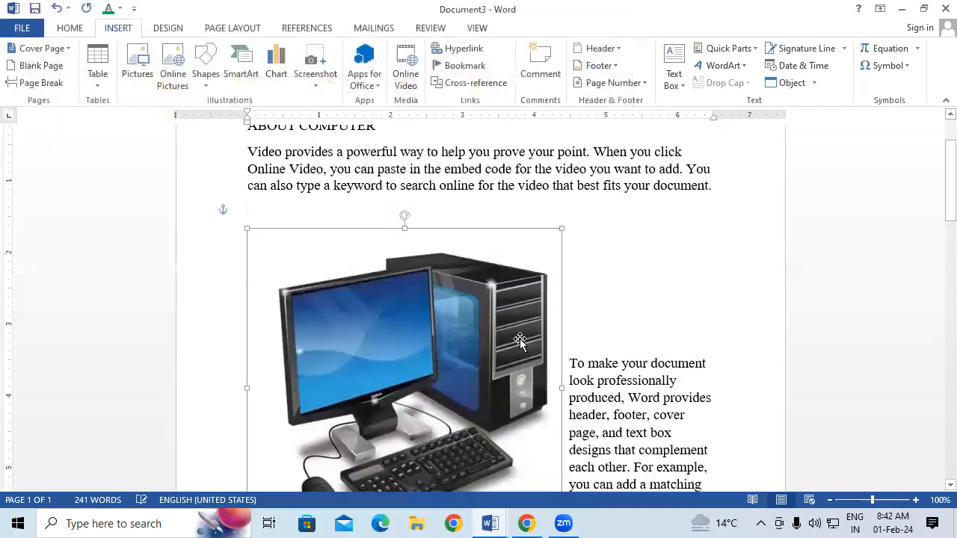
Shrink the Capture picture to about 2.21 × 2.18 inches beside the text
{"action": "scroll", "coordinate": [551, 447], "scroll_direction": "down", "scroll_amount": 3}
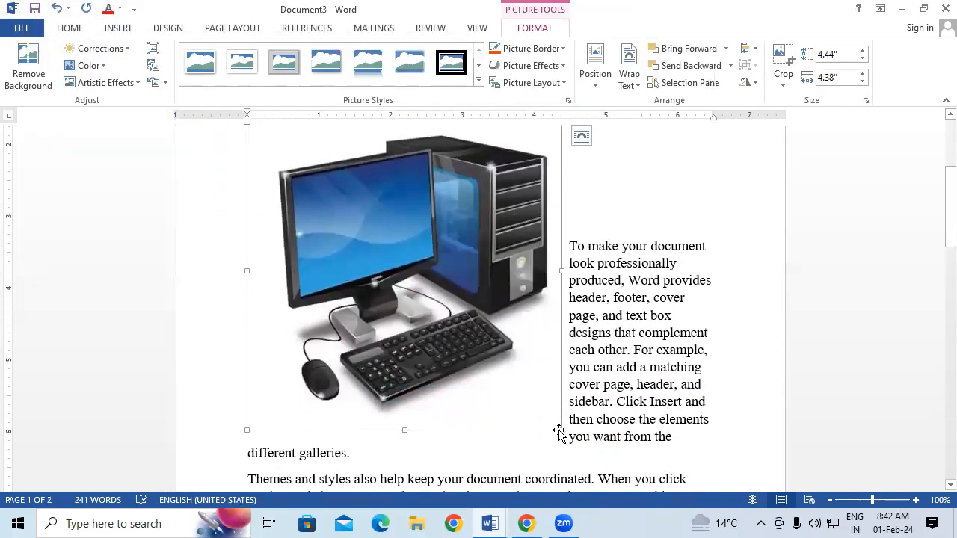
{"action": "left_click_drag", "start_coordinate": [562, 432], "coordinate": [406, 263]}
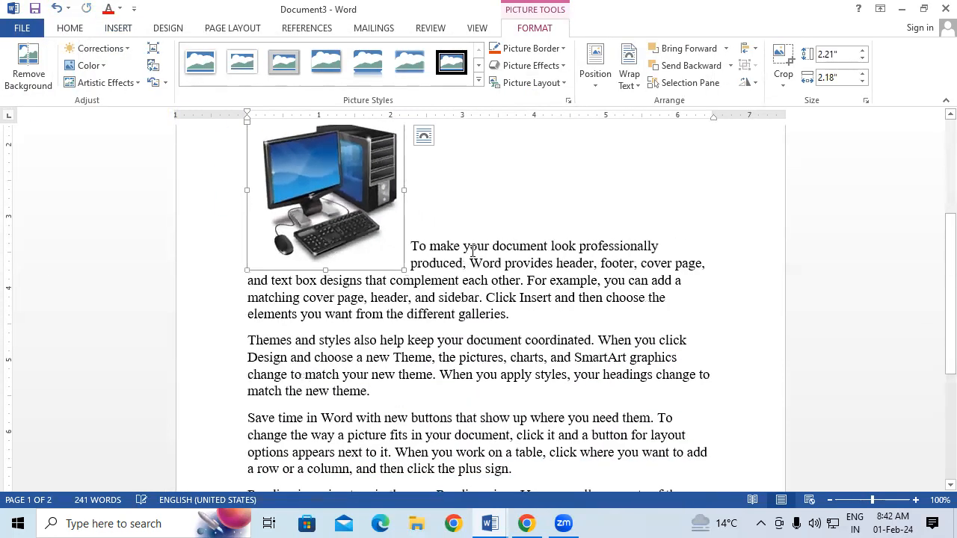
{"action": "left_click", "coordinate": [494, 281]}
{"action": "scroll", "coordinate": [488, 280], "scroll_direction": "up", "scroll_amount": 4}
{"action": "scroll", "coordinate": [503, 301], "scroll_direction": "down", "scroll_amount": 2}
{"action": "scroll", "coordinate": [503, 301], "scroll_direction": "down", "scroll_amount": 3}
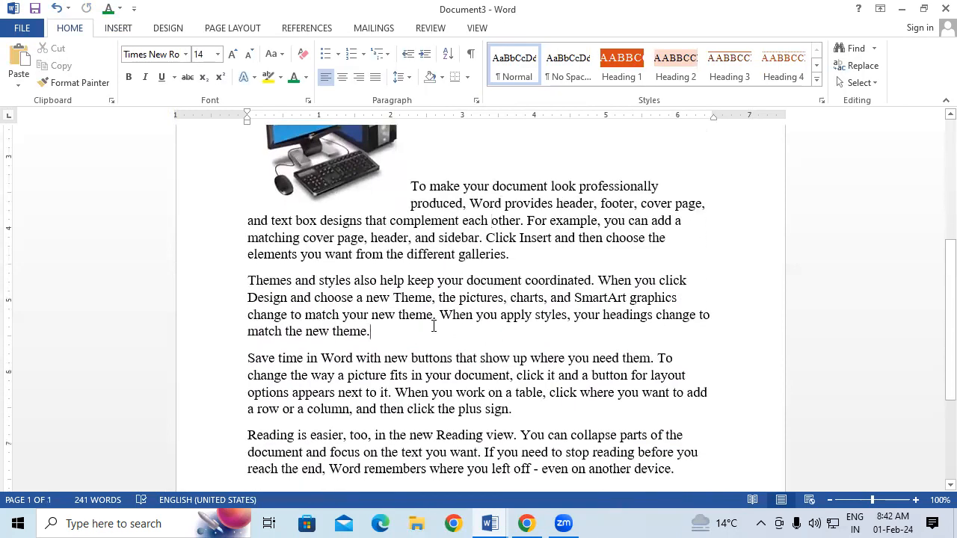
Insert the gttt photo of people at computers after the Themes paragraph
{"action": "left_click", "coordinate": [434, 326]}
{"action": "key", "text": "Return"}
{"action": "key", "text": "Return"}
{"action": "key", "text": "Return"}
{"action": "key", "text": "Return"}
{"action": "key", "text": "Return"}
{"action": "key", "text": "Return"}
{"action": "key", "text": "Return"}
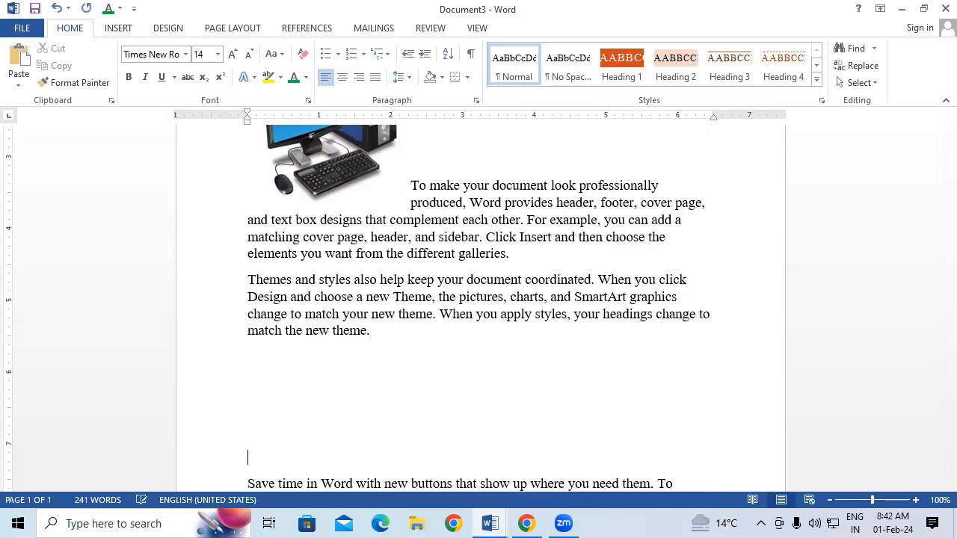
{"action": "left_click", "coordinate": [119, 28]}
{"action": "left_click", "coordinate": [137, 75]}
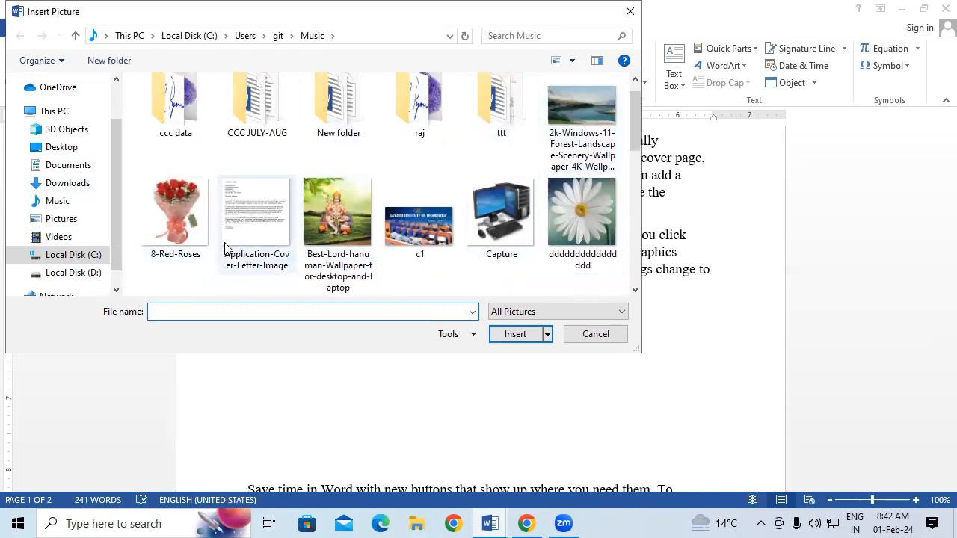
{"action": "scroll", "coordinate": [337, 240], "scroll_direction": "down", "scroll_amount": 3}
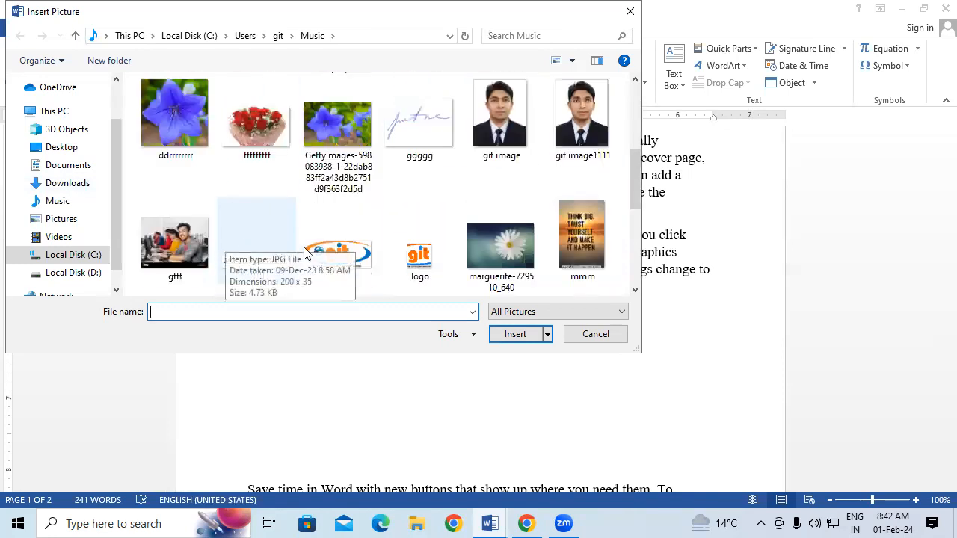
{"action": "left_click", "coordinate": [187, 256]}
{"action": "left_click", "coordinate": [512, 335]}
{"action": "scroll", "coordinate": [496, 374], "scroll_direction": "down", "scroll_amount": 8}
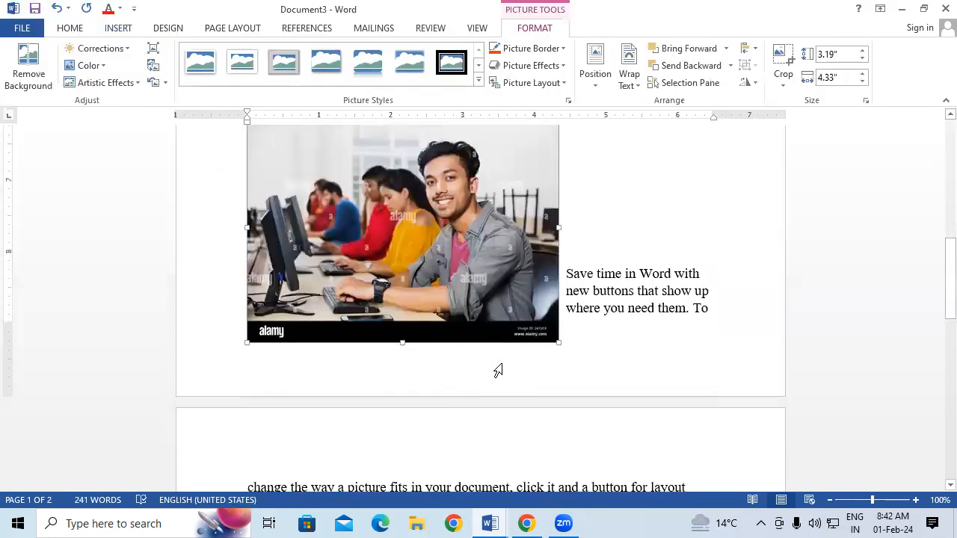
{"action": "scroll", "coordinate": [507, 362], "scroll_direction": "down", "scroll_amount": 3}
Insert the c1 institute banner below the last paragraph, resized to 2.34 × 4.17 inches
{"action": "left_click", "coordinate": [391, 389]}
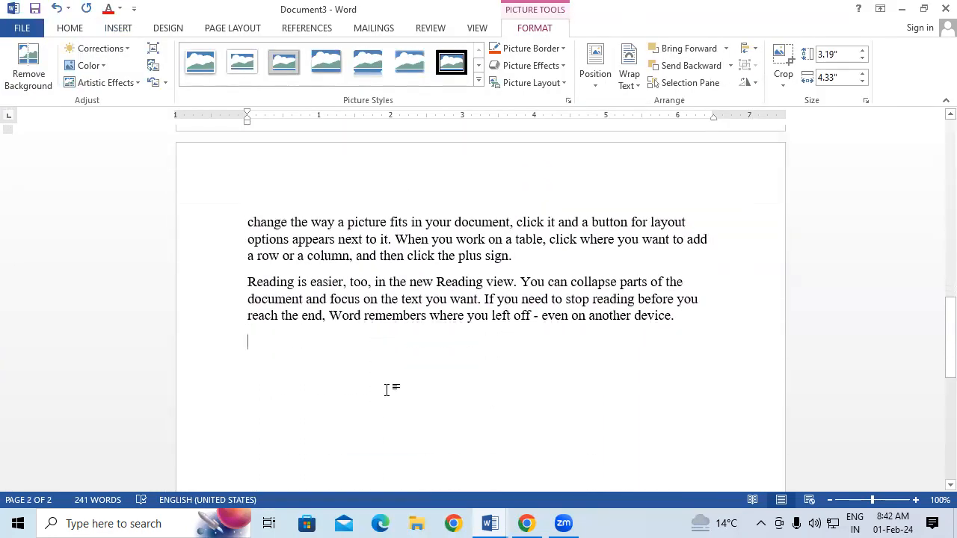
{"action": "left_click", "coordinate": [121, 30]}
{"action": "left_click", "coordinate": [137, 62]}
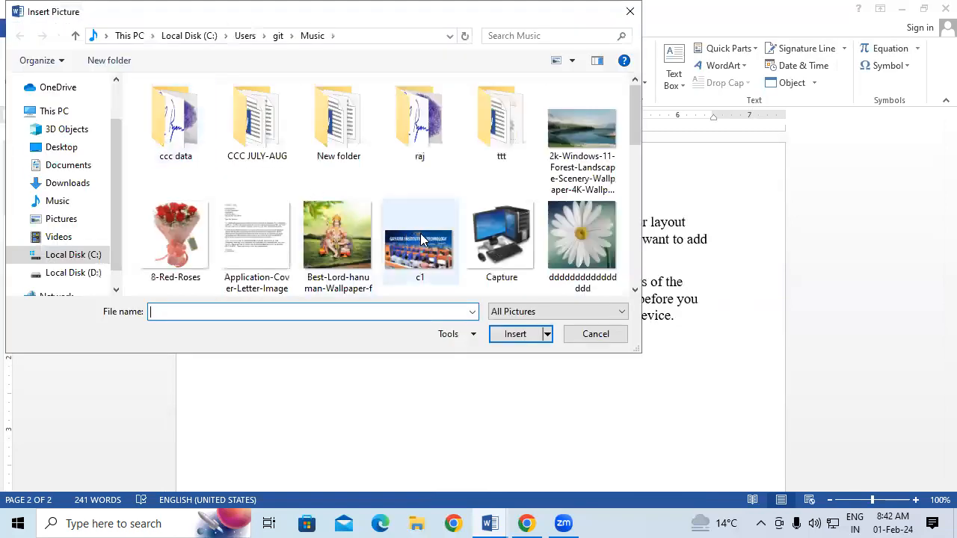
{"action": "left_click", "coordinate": [420, 229]}
{"action": "left_click", "coordinate": [523, 338]}
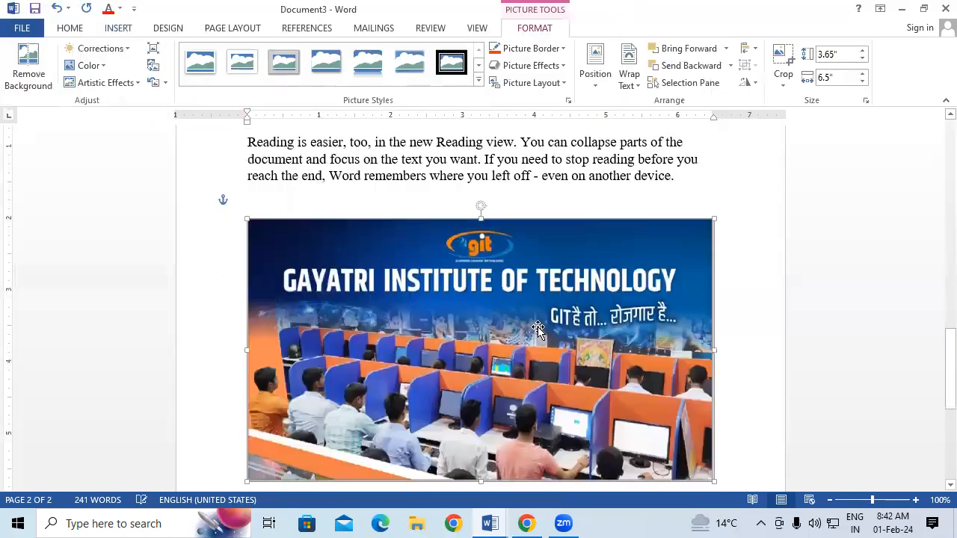
{"action": "left_click_drag", "start_coordinate": [714, 433], "coordinate": [547, 338]}
{"action": "scroll", "coordinate": [630, 322], "scroll_direction": "up", "scroll_amount": 5}
{"action": "scroll", "coordinate": [631, 323], "scroll_direction": "up", "scroll_amount": 10}
{"action": "scroll", "coordinate": [631, 323], "scroll_direction": "up", "scroll_amount": 8}
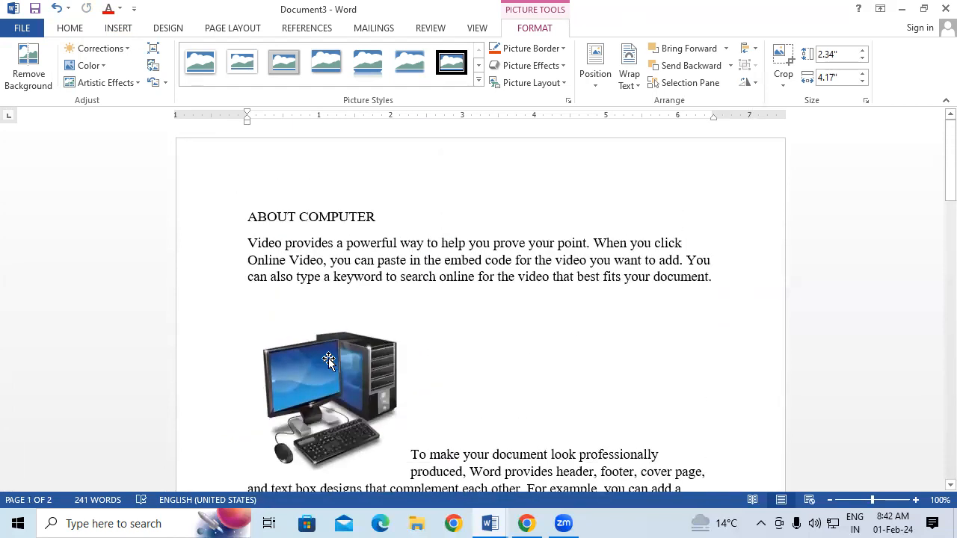
{"action": "left_click", "coordinate": [322, 360]}
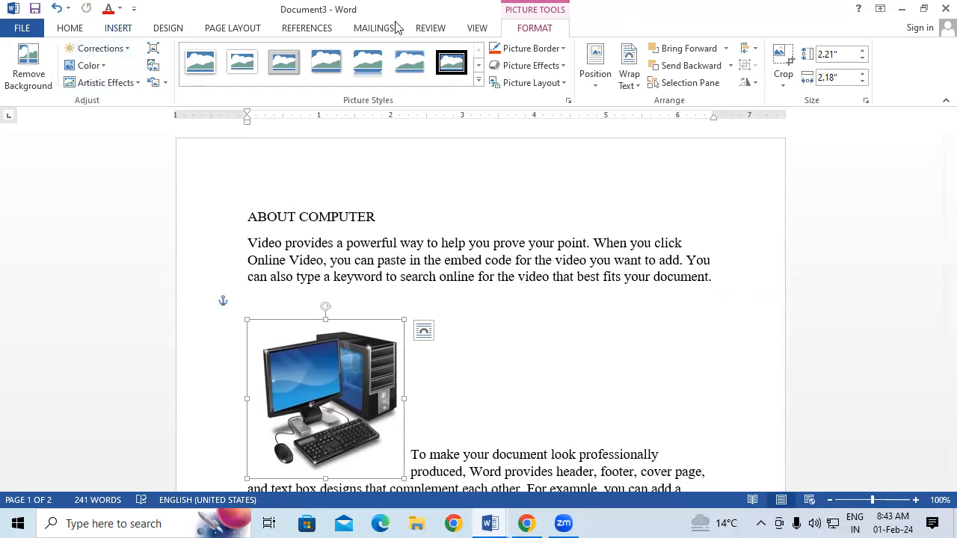
Caption the computer picture 'PICTURE 1' using a new PICTURE caption label
{"action": "left_click", "coordinate": [324, 35]}
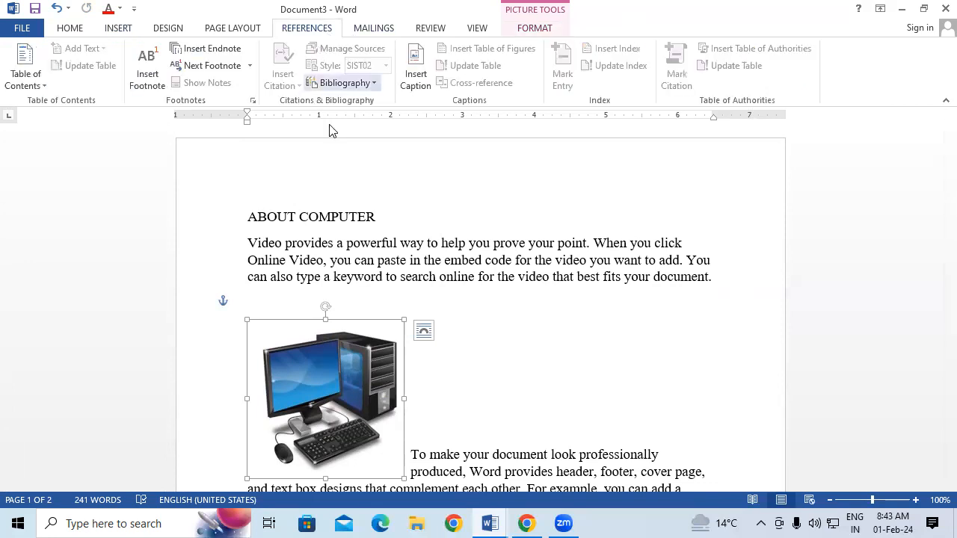
{"action": "left_click", "coordinate": [417, 76]}
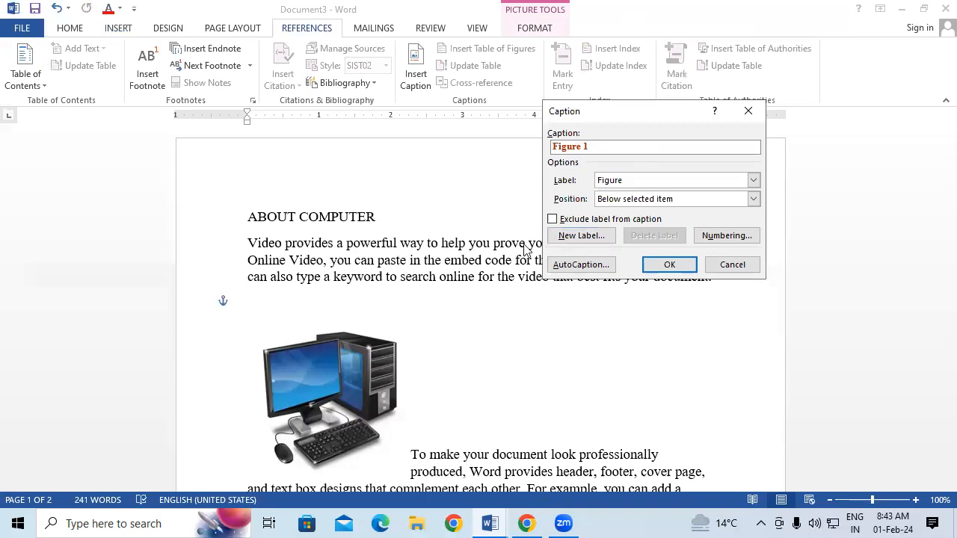
{"action": "left_click", "coordinate": [567, 241]}
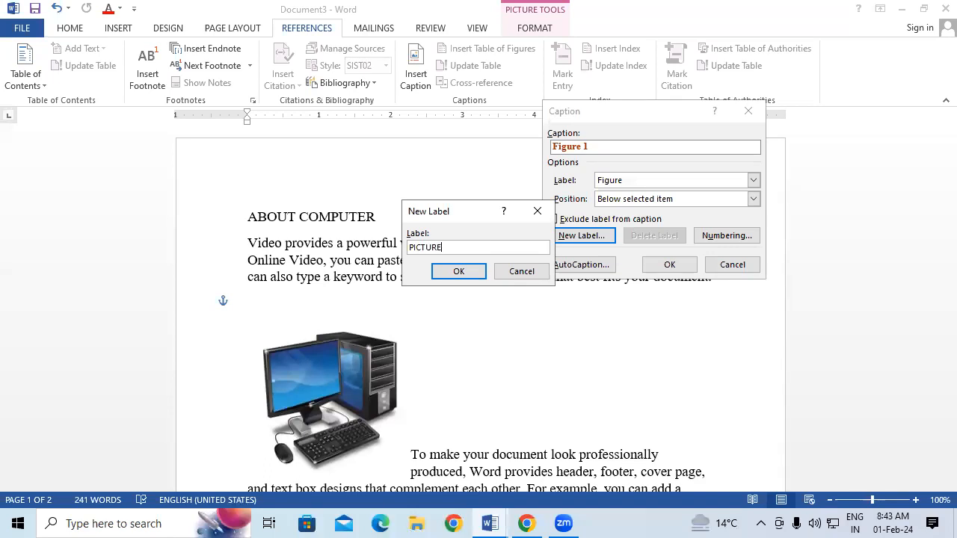
{"action": "left_click", "coordinate": [473, 271]}
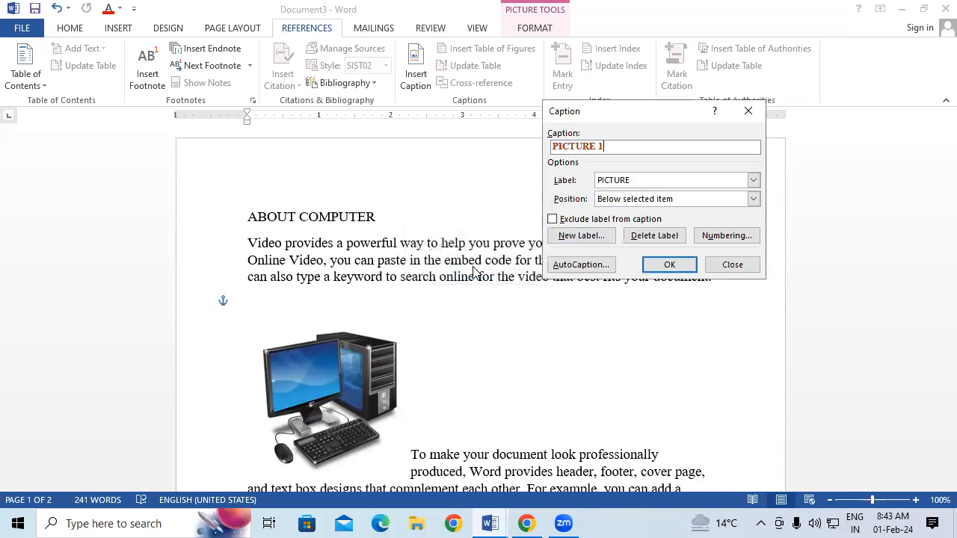
{"action": "left_click", "coordinate": [668, 264]}
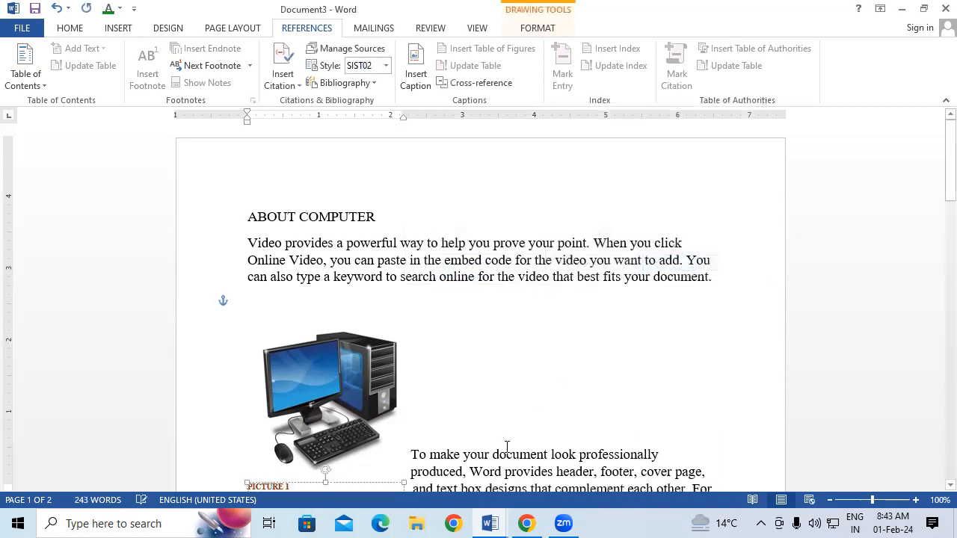
Enlarge the font of the PICTURE 1 caption with Ctrl+]
{"action": "scroll", "coordinate": [507, 448], "scroll_direction": "down", "scroll_amount": 2}
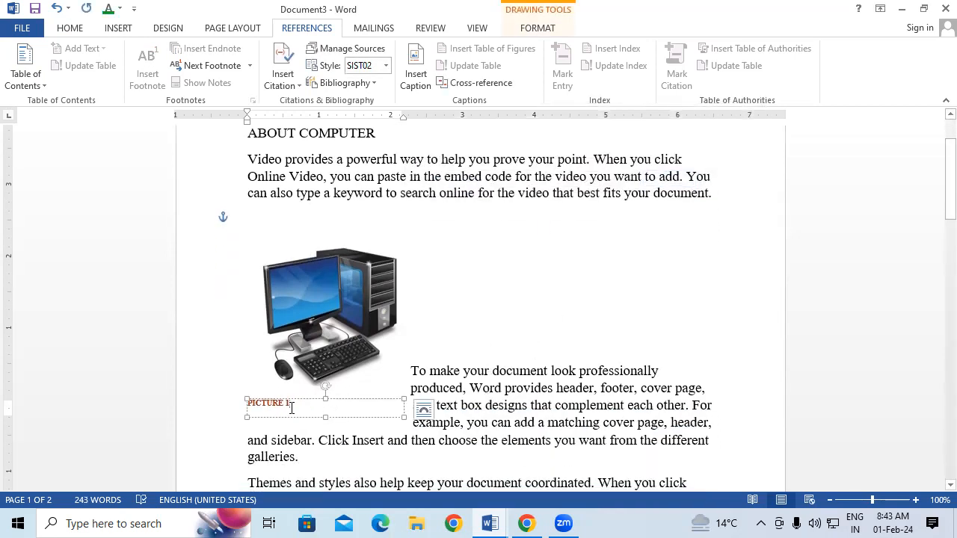
{"action": "left_click_drag", "start_coordinate": [291, 408], "coordinate": [158, 417]}
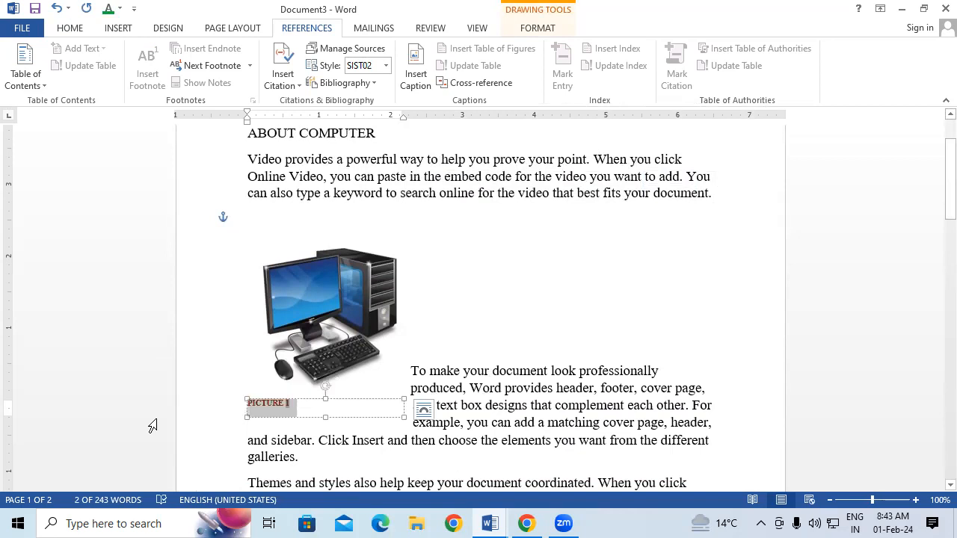
{"action": "key", "text": "ctrl+shift+period"}
{"action": "key", "text": "ctrl+shift+period"}
{"action": "key", "text": "ctrl+shift+period"}
{"action": "key", "text": "ctrl+shift+period"}
{"action": "key", "text": "ctrl+shift+period"}
{"action": "key", "text": "ctrl+shift+period"}
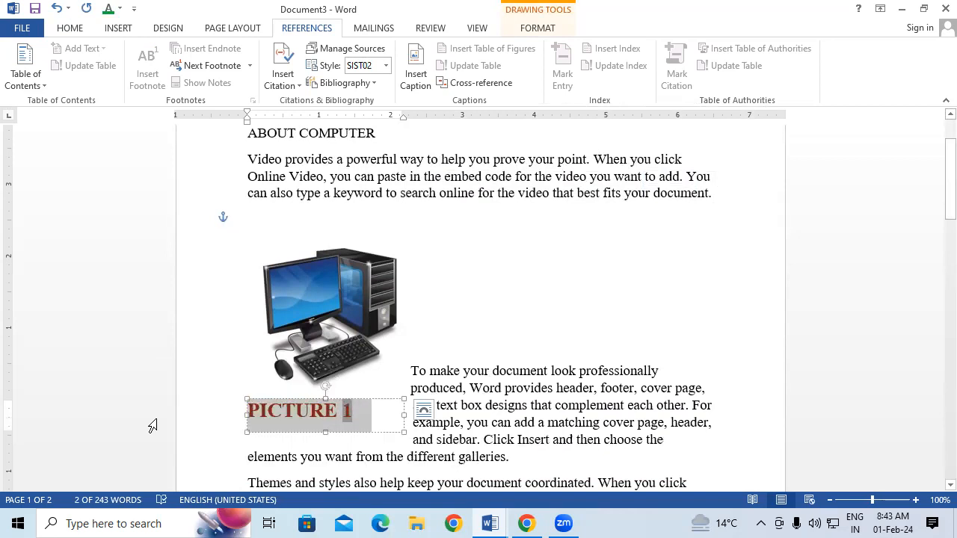
{"action": "left_click", "coordinate": [484, 438]}
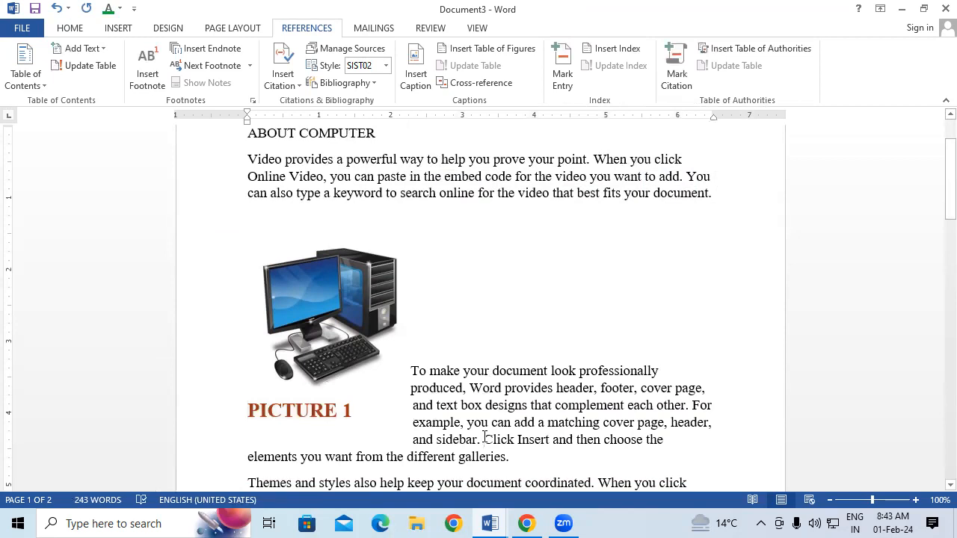
Add a 'PICTURE 2' caption above the photo of people at computers
{"action": "scroll", "coordinate": [484, 437], "scroll_direction": "down", "scroll_amount": 6}
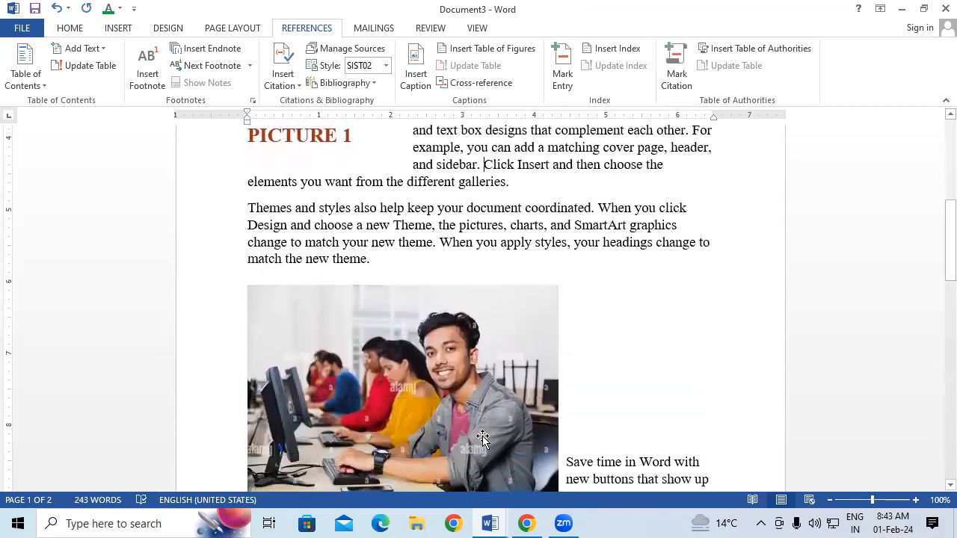
{"action": "scroll", "coordinate": [482, 437], "scroll_direction": "down", "scroll_amount": 1}
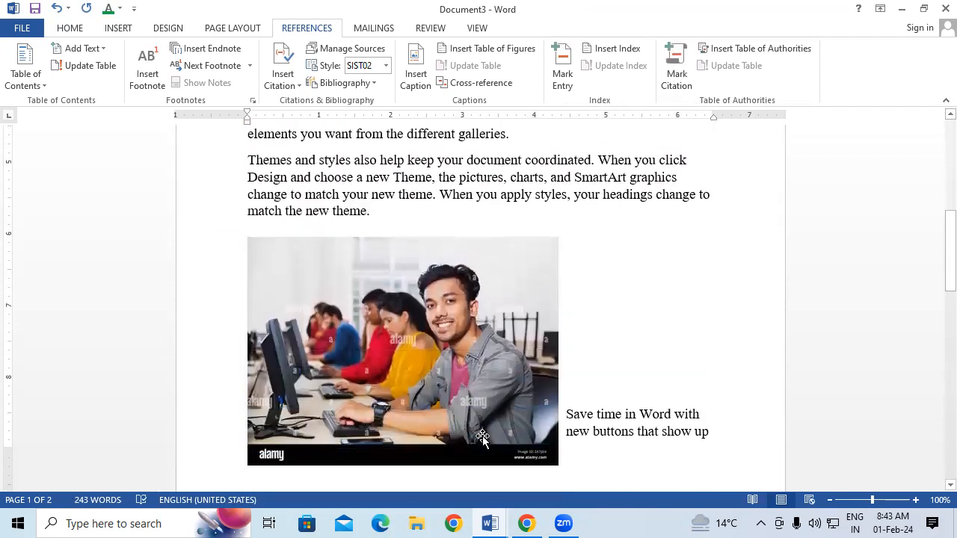
{"action": "left_click", "coordinate": [471, 386]}
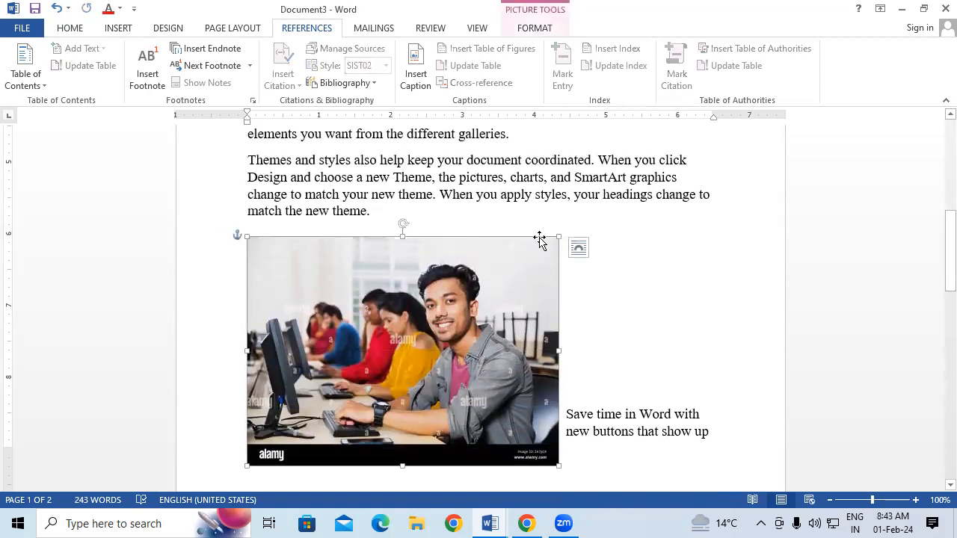
{"action": "left_click", "coordinate": [416, 69]}
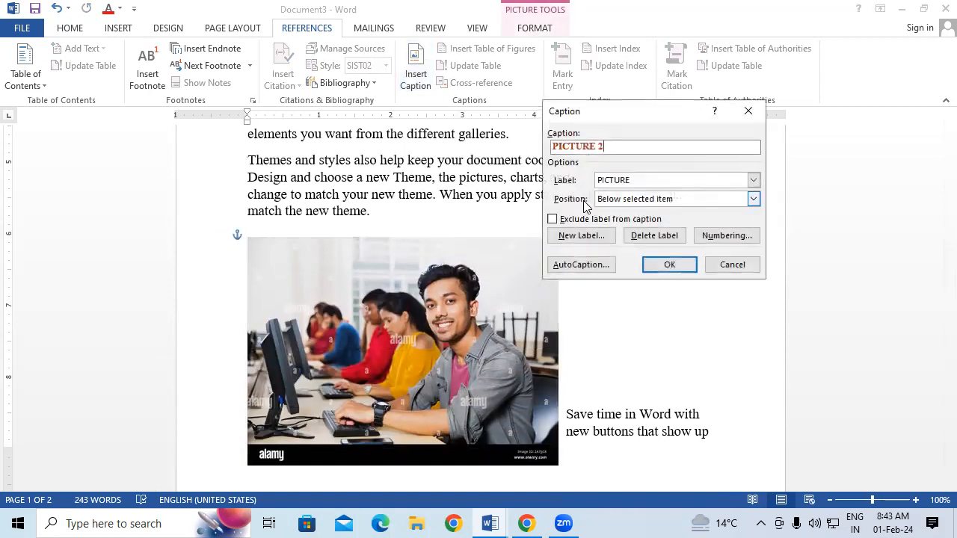
{"action": "left_click", "coordinate": [753, 198]}
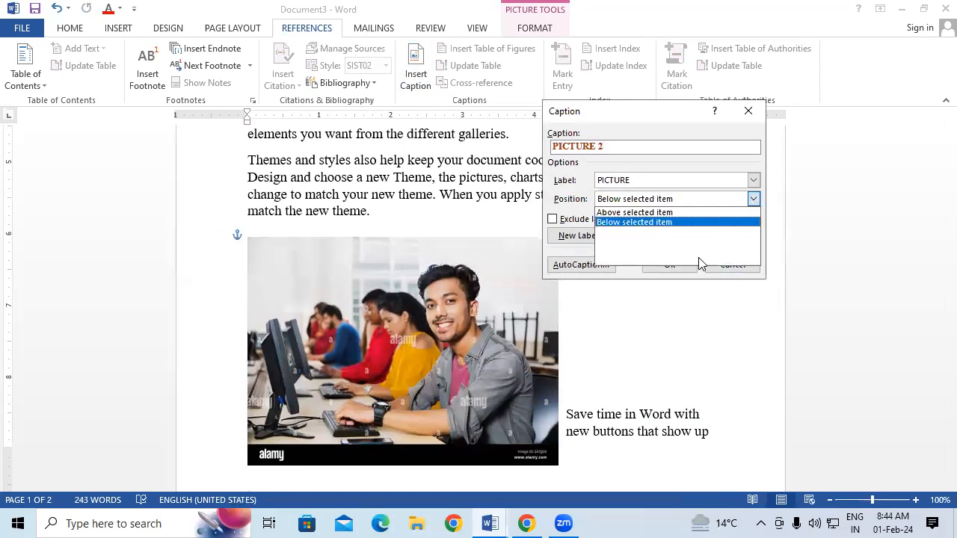
{"action": "left_click", "coordinate": [673, 213]}
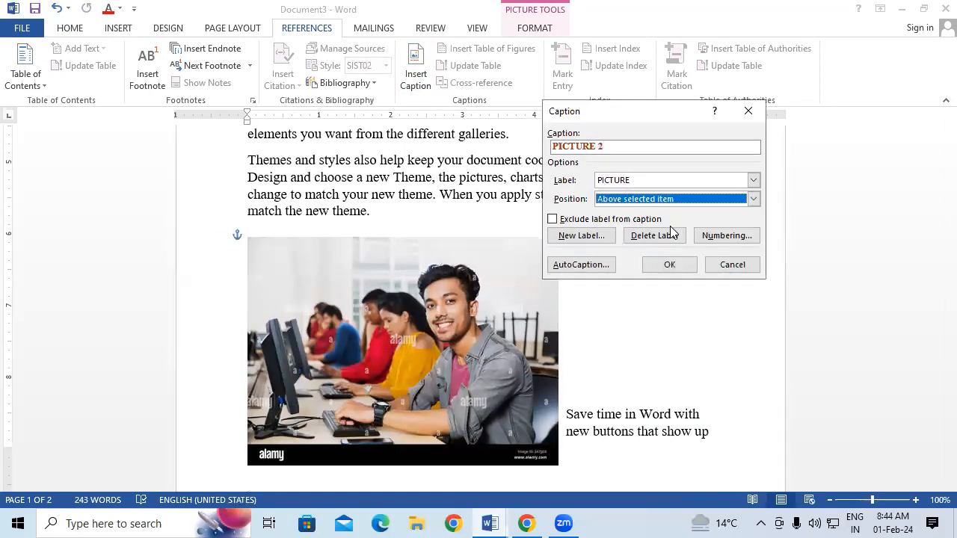
{"action": "left_click", "coordinate": [679, 264]}
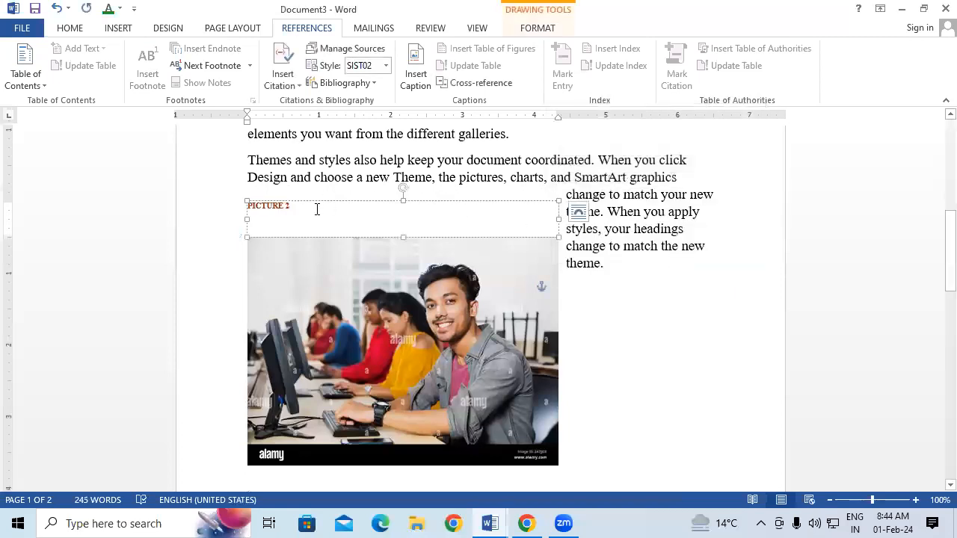
Enlarge the font of the PICTURE 2 caption
{"action": "left_click", "coordinate": [97, 231]}
{"action": "key", "text": "ctrl+shift+period"}
{"action": "key", "text": "ctrl+shift+period"}
{"action": "key", "text": "ctrl+shift+period"}
{"action": "key", "text": "ctrl+shift+period"}
{"action": "key", "text": "ctrl+shift+period"}
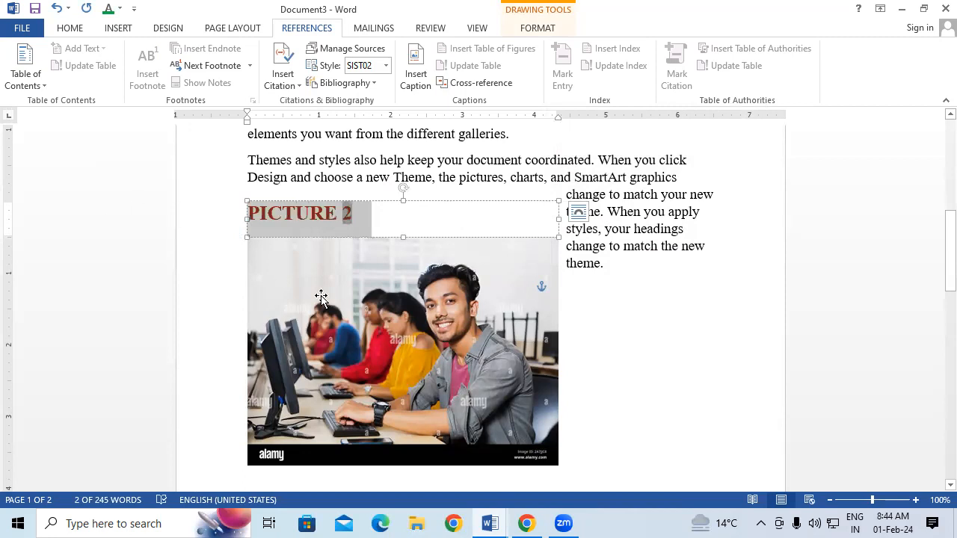
{"action": "left_click", "coordinate": [615, 314]}
{"action": "scroll", "coordinate": [617, 311], "scroll_direction": "down", "scroll_amount": 4}
{"action": "scroll", "coordinate": [617, 311], "scroll_direction": "down", "scroll_amount": 10}
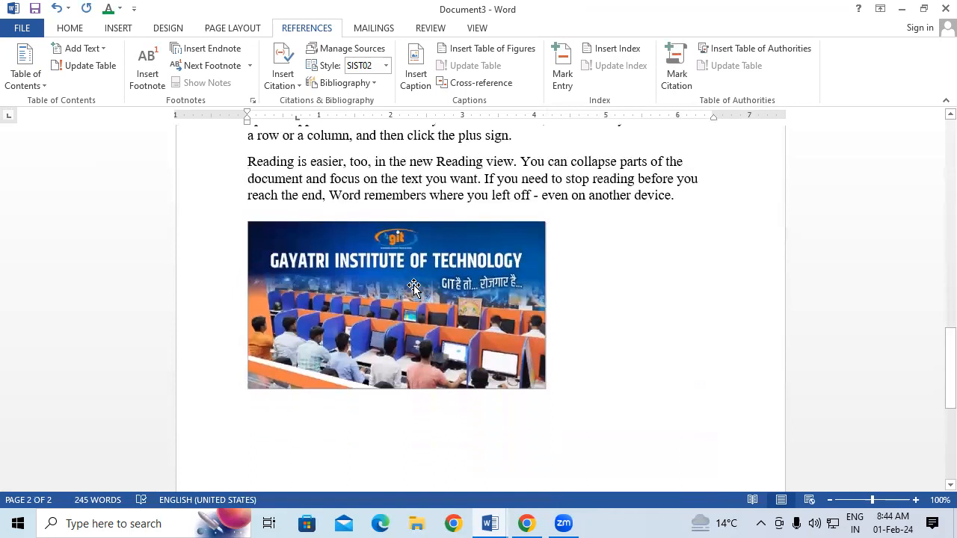
Add a 'PICTURE 3' caption above the GAYATRI INSTITUTE OF TECHNOLOGY image
{"action": "left_click", "coordinate": [414, 286]}
{"action": "left_click", "coordinate": [409, 84]}
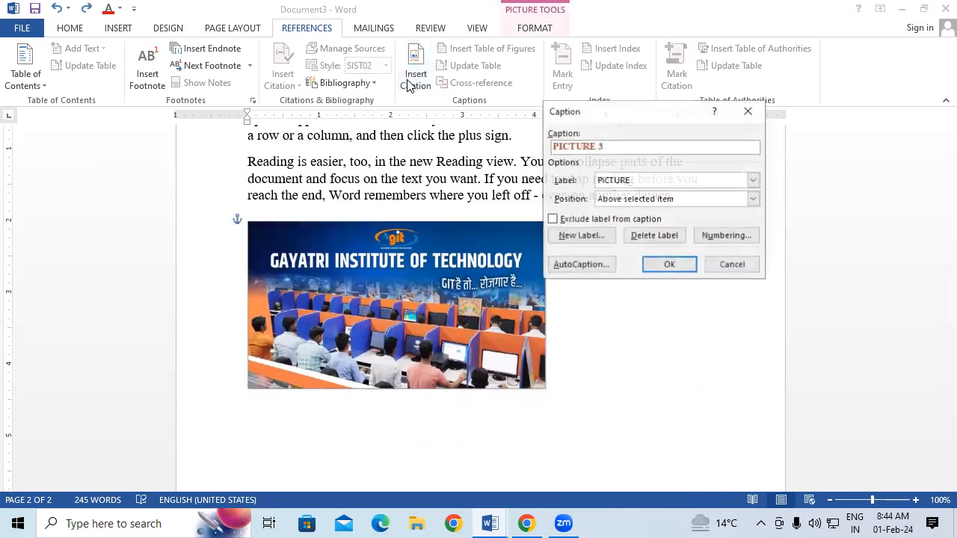
{"action": "left_click", "coordinate": [671, 265]}
Enlarge the font of the PICTURE 3 caption
{"action": "left_click", "coordinate": [188, 195]}
{"action": "key", "text": "ctrl+shift+period"}
{"action": "key", "text": "ctrl+shift+period"}
{"action": "key", "text": "ctrl+shift+period"}
{"action": "key", "text": "ctrl+shift+period"}
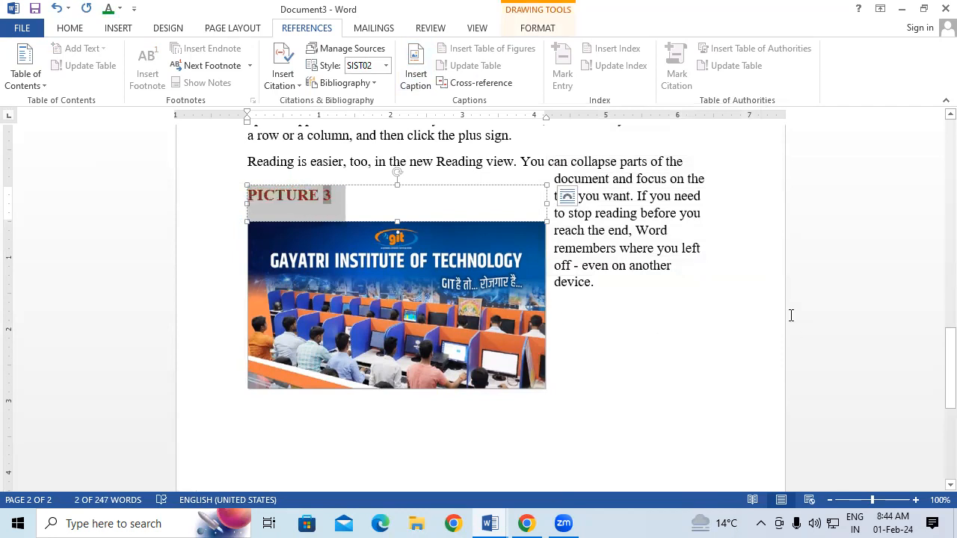
{"action": "left_click", "coordinate": [698, 287]}
{"action": "scroll", "coordinate": [673, 280], "scroll_direction": "up", "scroll_amount": 5}
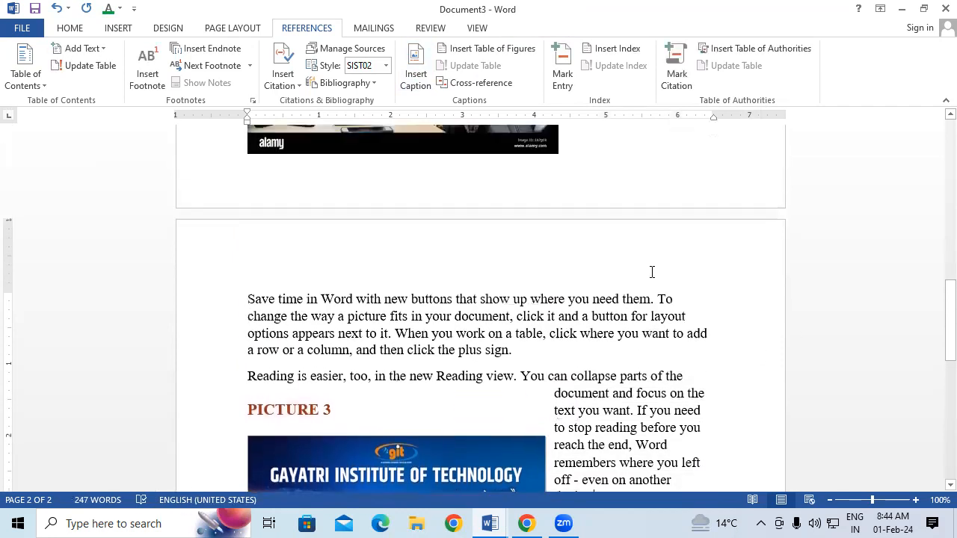
{"action": "scroll", "coordinate": [653, 272], "scroll_direction": "up", "scroll_amount": 8}
{"action": "scroll", "coordinate": [652, 273], "scroll_direction": "up", "scroll_amount": 10}
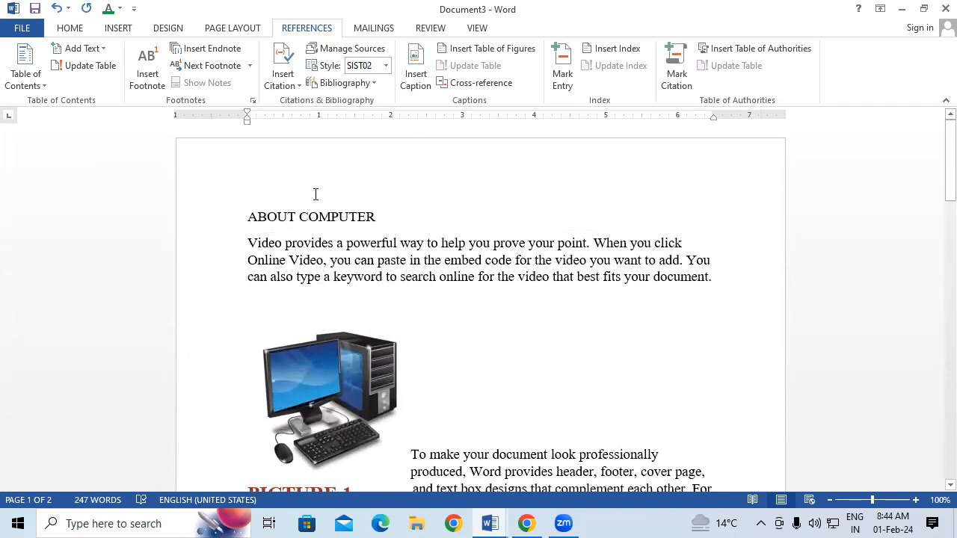
Insert a page break before ABOUT COMPUTER, leaving page 1 blank with the cursor at its top
{"action": "left_click", "coordinate": [244, 220]}
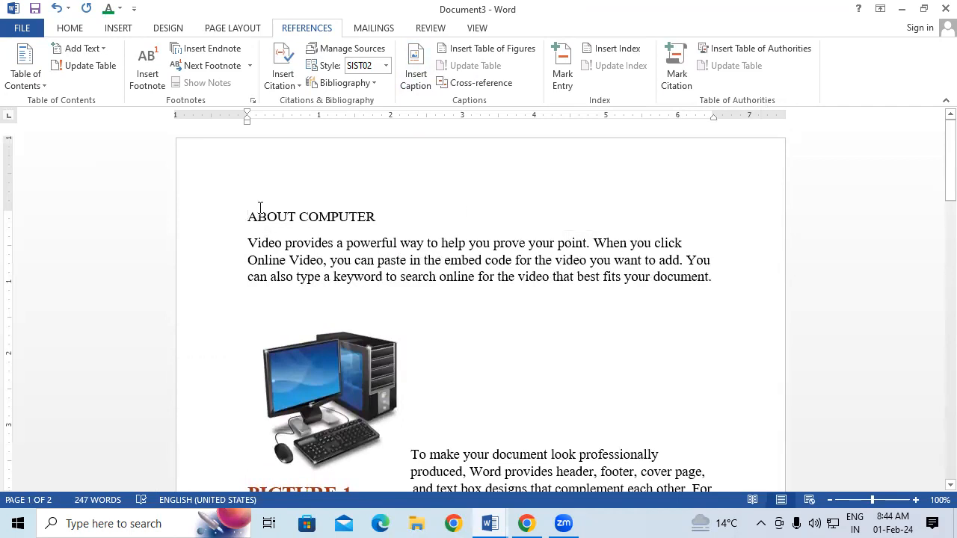
{"action": "key", "text": "Return"}
{"action": "key", "text": "Return"}
{"action": "key", "text": "Return"}
{"action": "key", "text": "Return"}
{"action": "key", "text": "Return"}
{"action": "key", "text": "Return"}
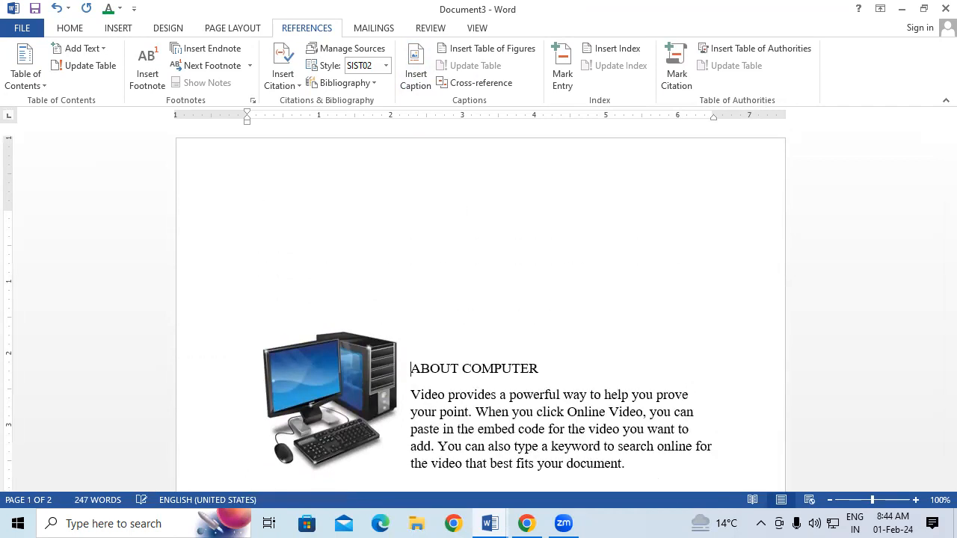
{"action": "scroll", "coordinate": [318, 295], "scroll_direction": "down", "scroll_amount": 1}
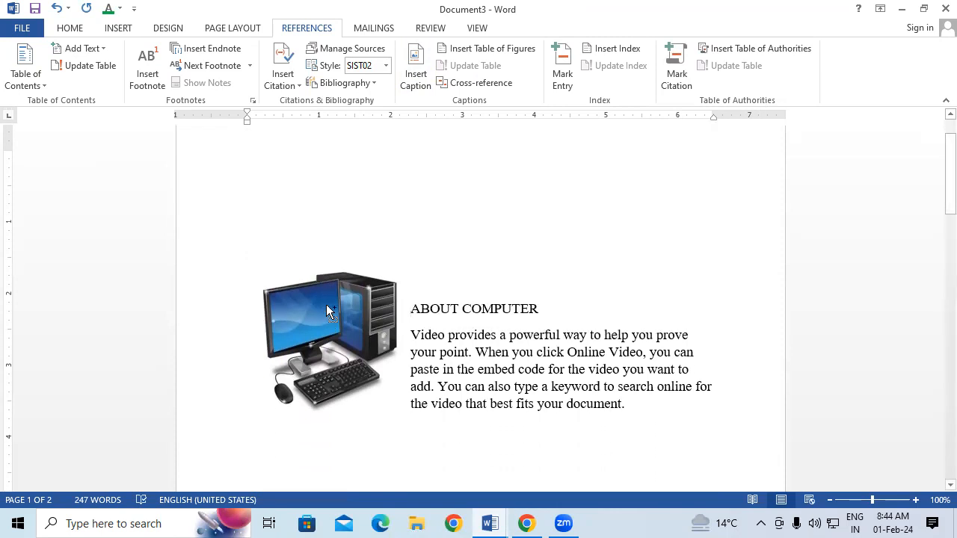
{"action": "key", "text": "ctrl+z"}
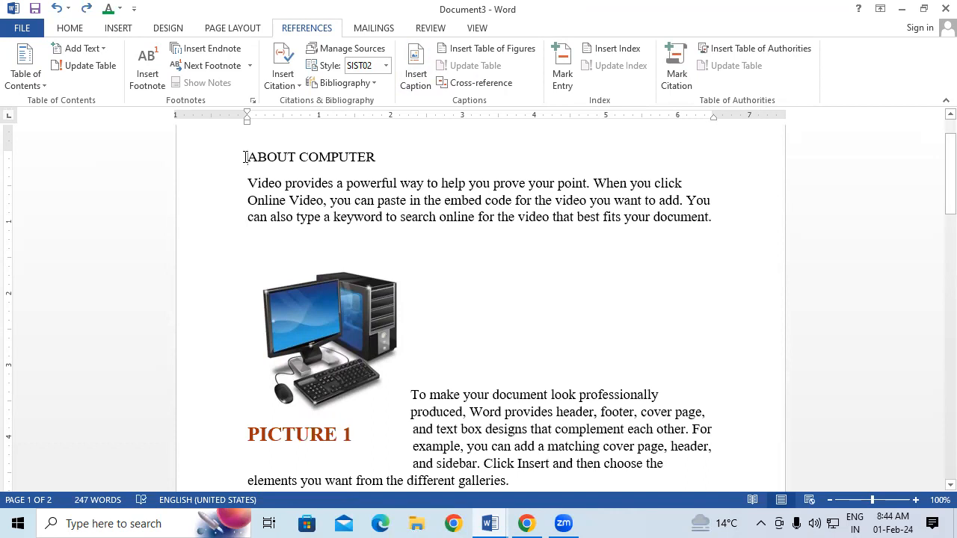
{"action": "key", "text": "ctrl+Return"}
{"action": "scroll", "coordinate": [403, 273], "scroll_direction": "up", "scroll_amount": 5}
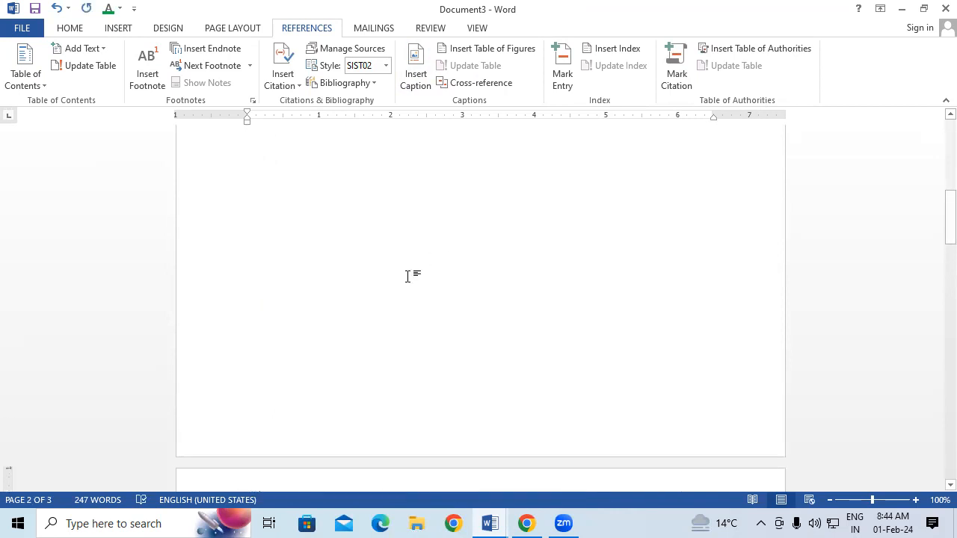
{"action": "scroll", "coordinate": [394, 271], "scroll_direction": "up", "scroll_amount": 1}
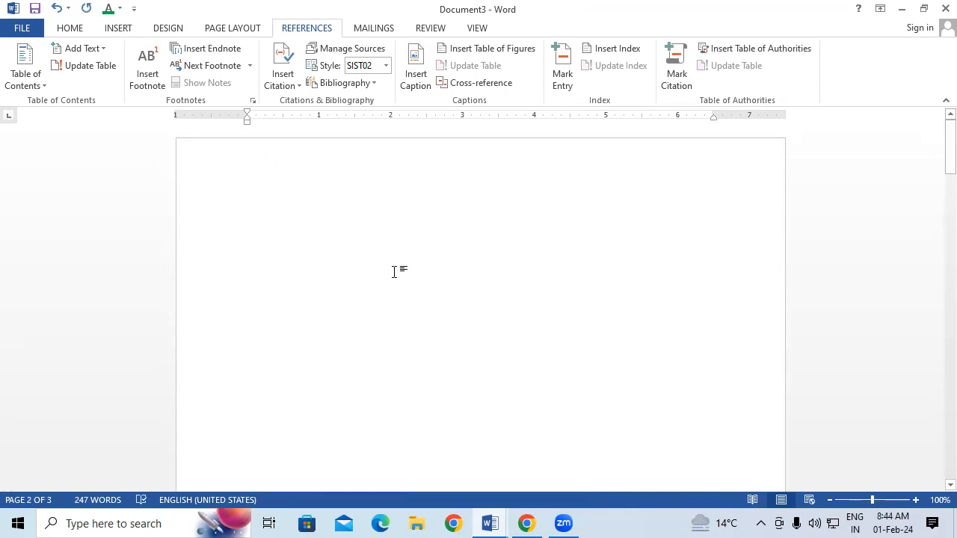
{"action": "left_click", "coordinate": [272, 209]}
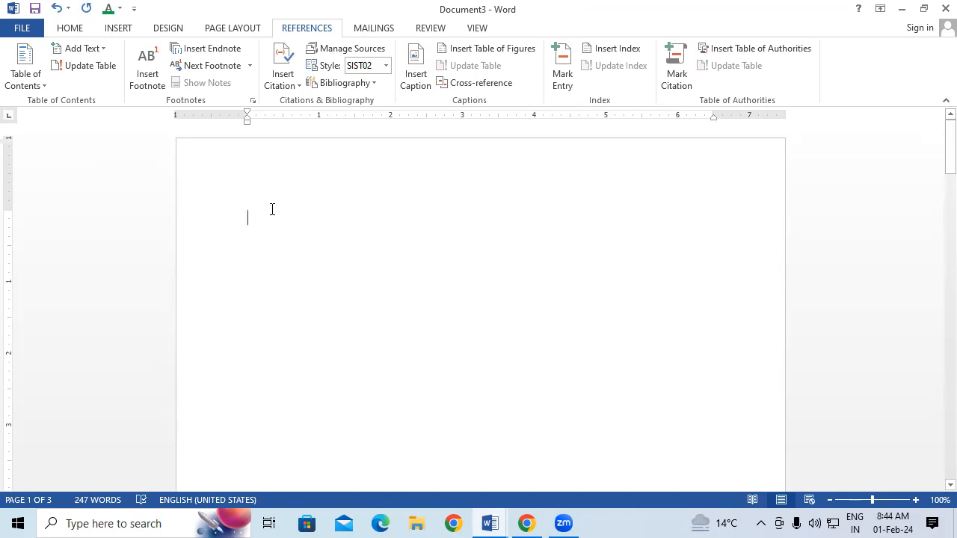
Insert a default Table of Figures listing PICTURE 1–3 on page 1 and enlarge its text
{"action": "left_click", "coordinate": [504, 49]}
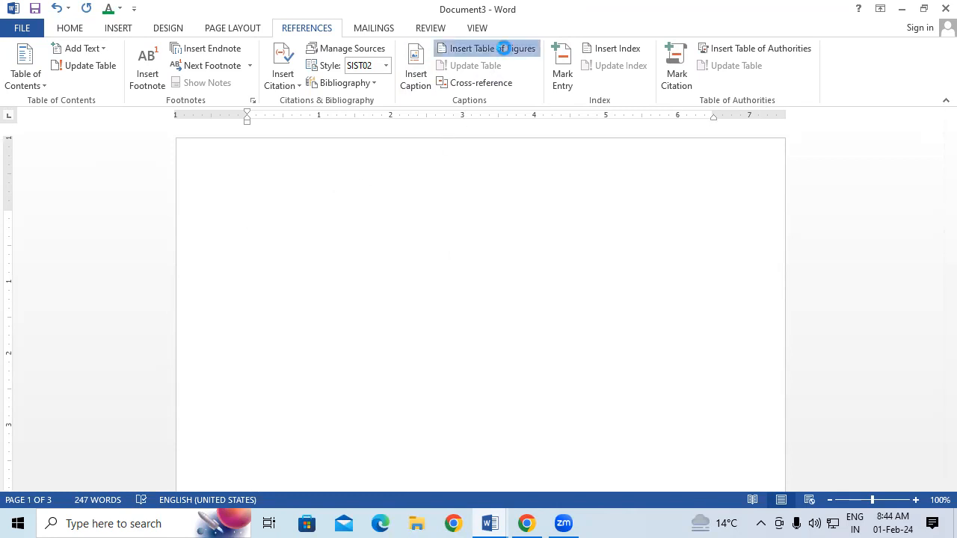
{"action": "left_click", "coordinate": [525, 337]}
{"action": "left_click_drag", "start_coordinate": [239, 209], "coordinate": [408, 287]}
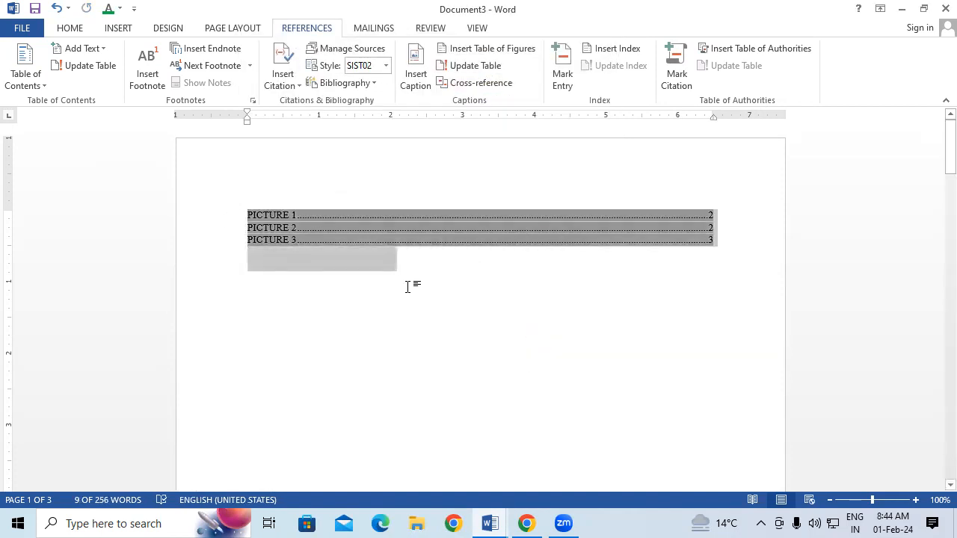
{"action": "key", "text": "ctrl+shift+period"}
{"action": "key", "text": "ctrl+shift+period"}
{"action": "key", "text": "ctrl+shift+period"}
{"action": "key", "text": "ctrl+shift+period"}
{"action": "key", "text": "ctrl+shift+period"}
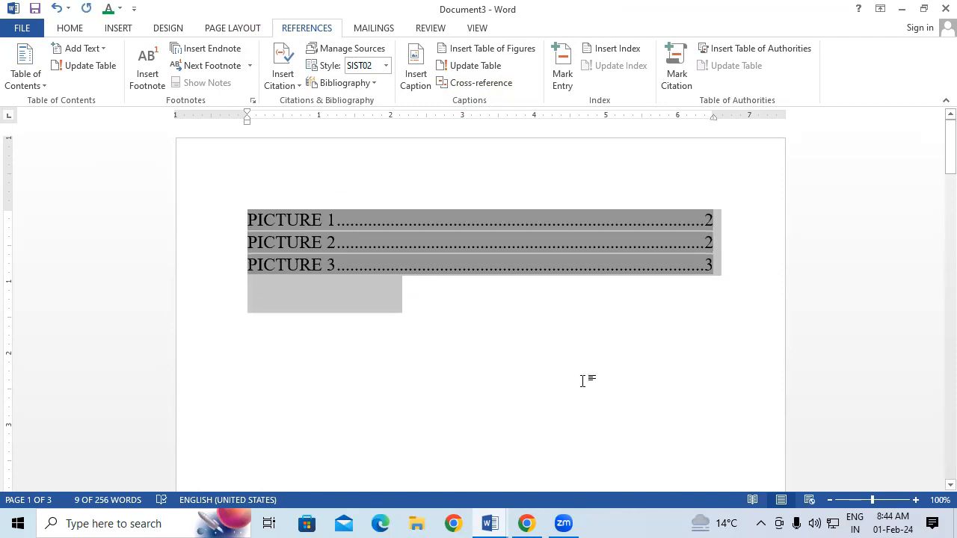
{"action": "left_click", "coordinate": [583, 382]}
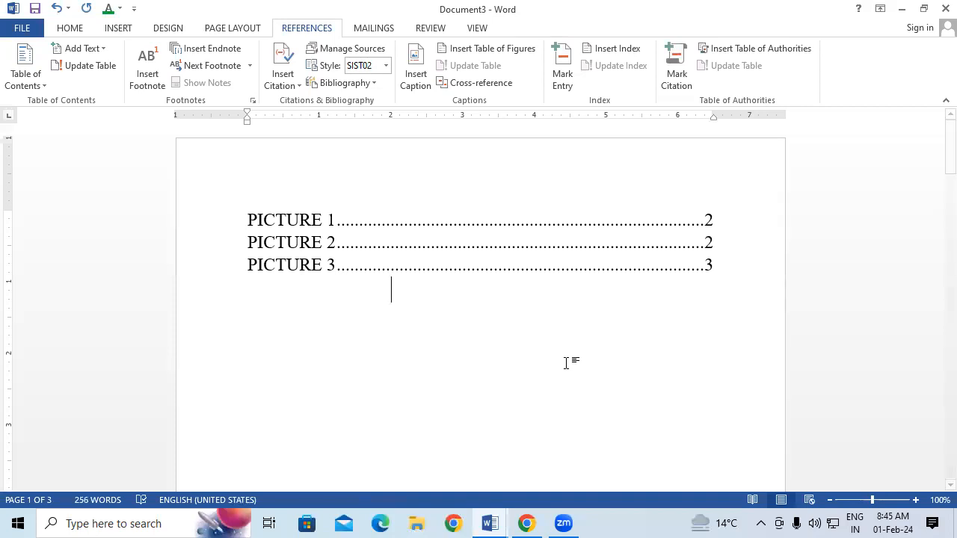
{"action": "left_click", "coordinate": [320, 267]}
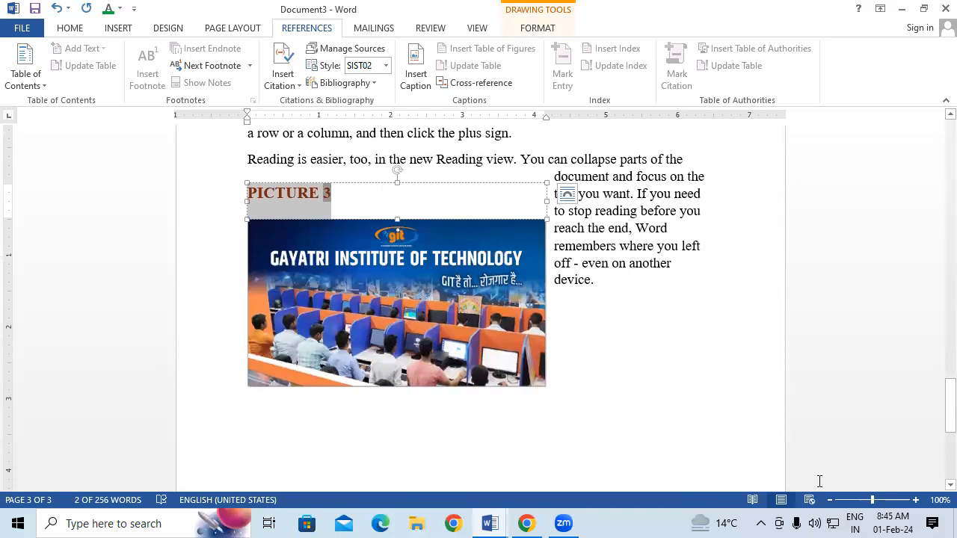
{"action": "left_click", "coordinate": [812, 436]}
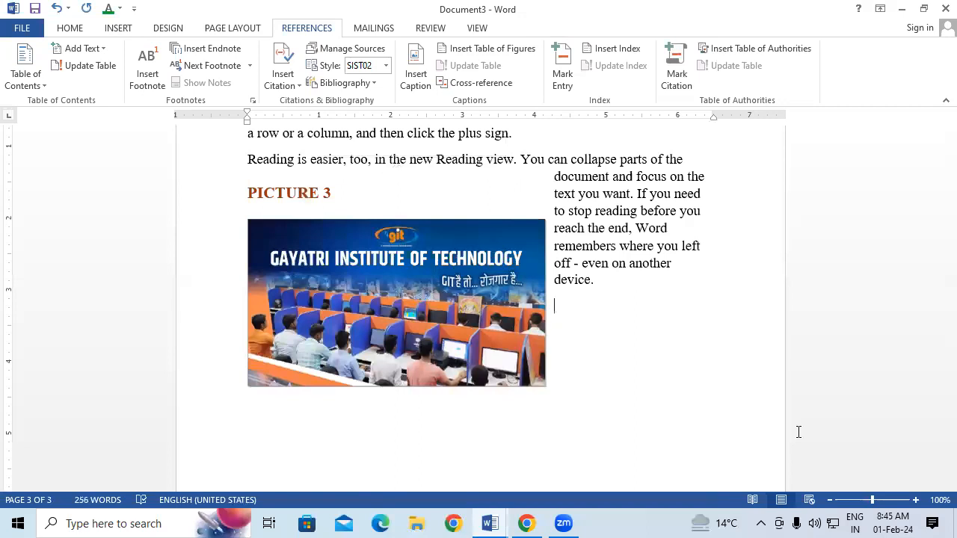
{"action": "key", "text": "ctrl+Home"}
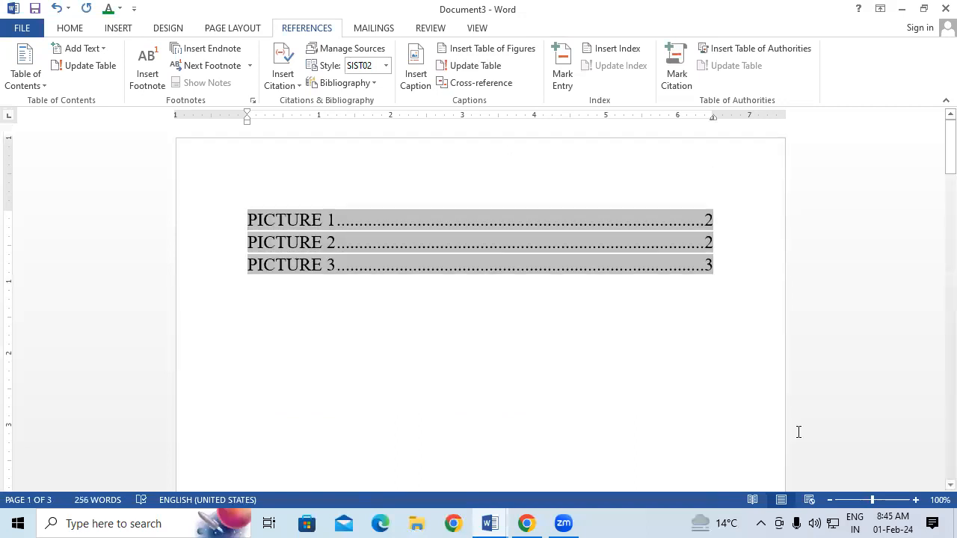
{"action": "left_click", "coordinate": [330, 248], "text": "ctrl"}
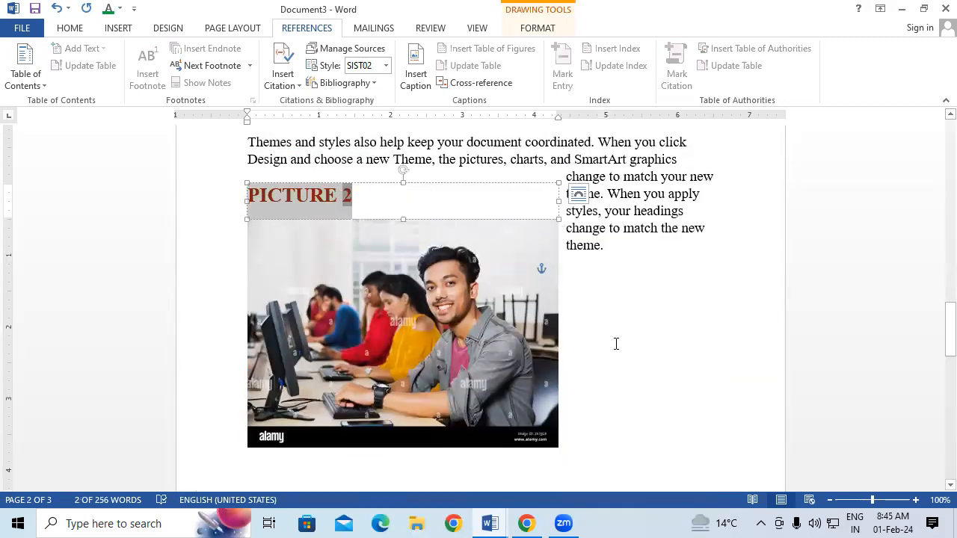
{"action": "left_click", "coordinate": [616, 344]}
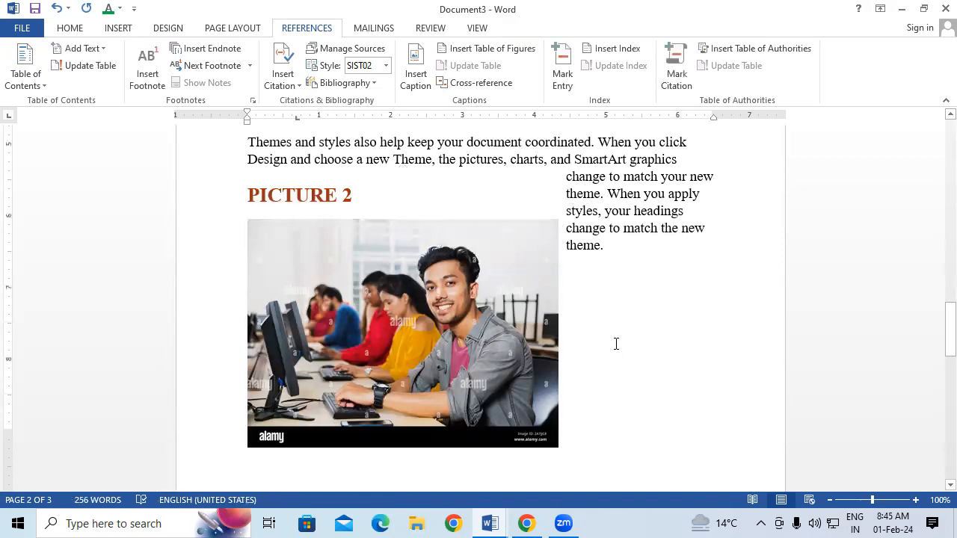
{"action": "scroll", "coordinate": [616, 344], "scroll_direction": "up", "scroll_amount": 5}
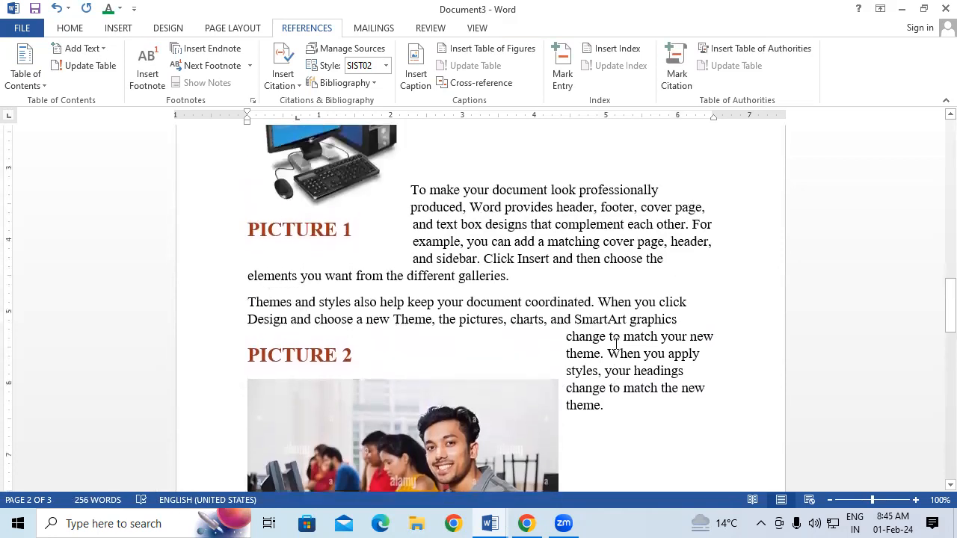
{"action": "scroll", "coordinate": [616, 343], "scroll_direction": "up", "scroll_amount": 7}
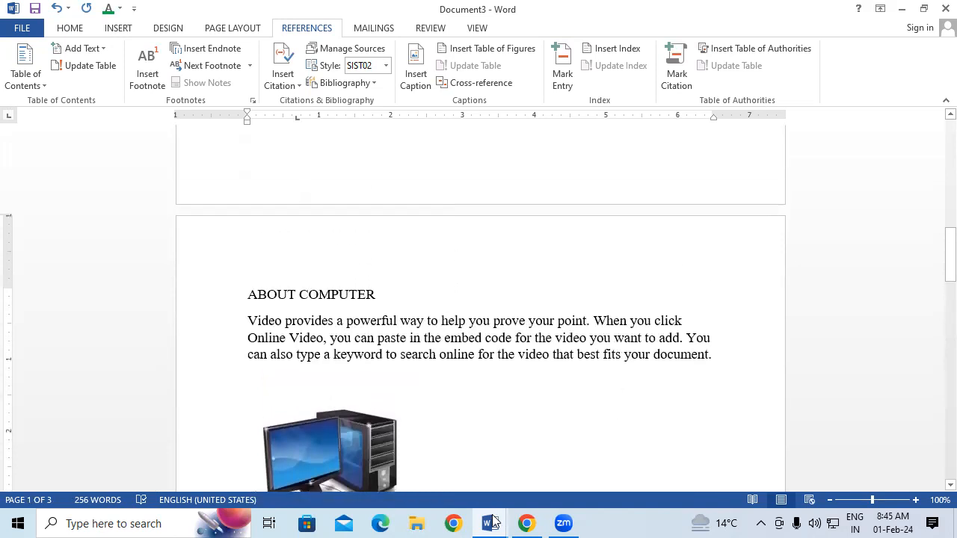
Switch to the Document2 window showing endnotes OUTPUT DEVICE, FLOPPY DISK DRIVE and HARD DISK DRIVE
{"action": "mouse_move", "coordinate": [493, 521]}
{"action": "left_click", "coordinate": [651, 459]}
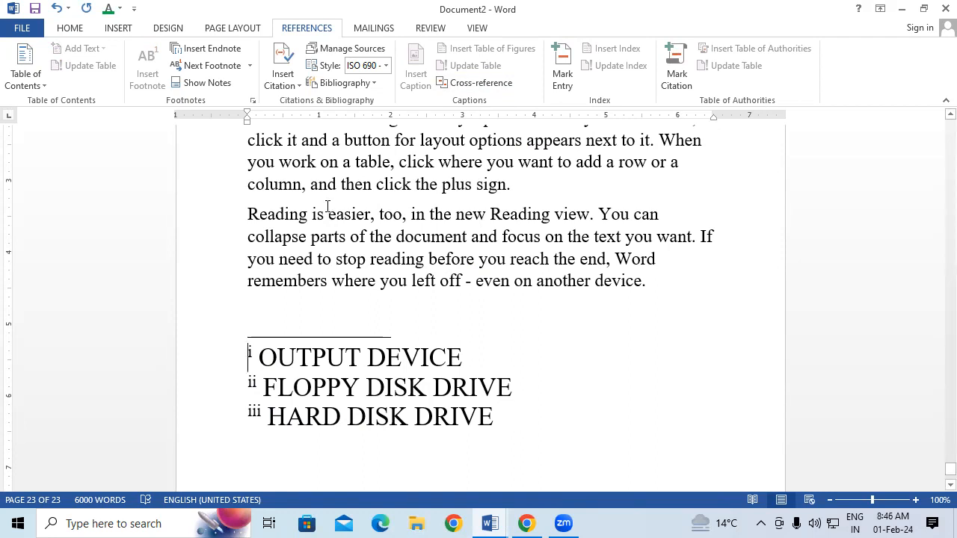
{"action": "left_click", "coordinate": [118, 28]}
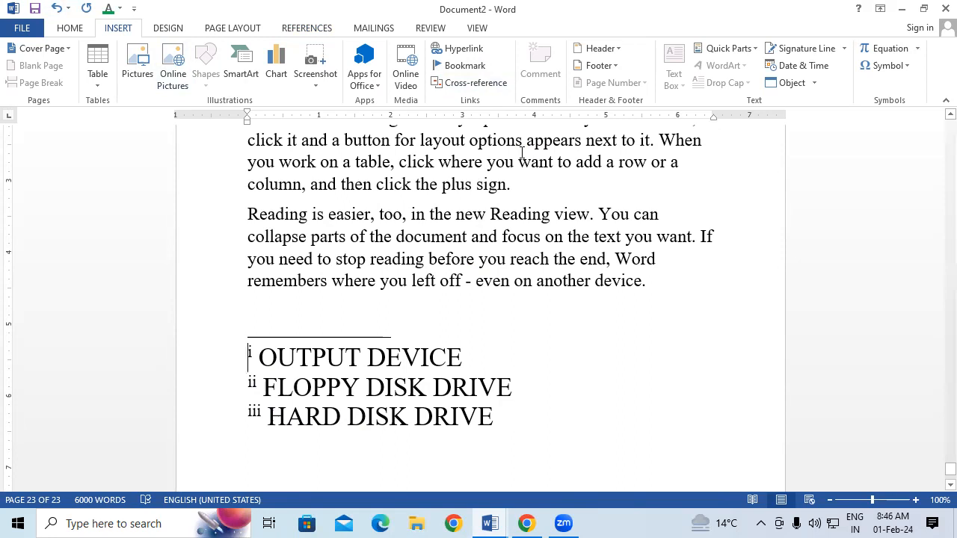
{"action": "left_click", "coordinate": [476, 83]}
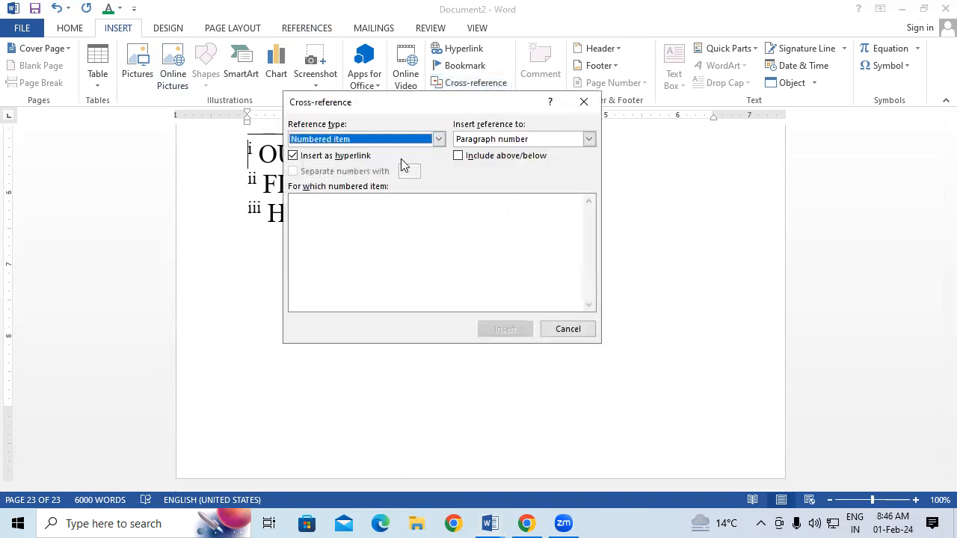
{"action": "left_click", "coordinate": [439, 140]}
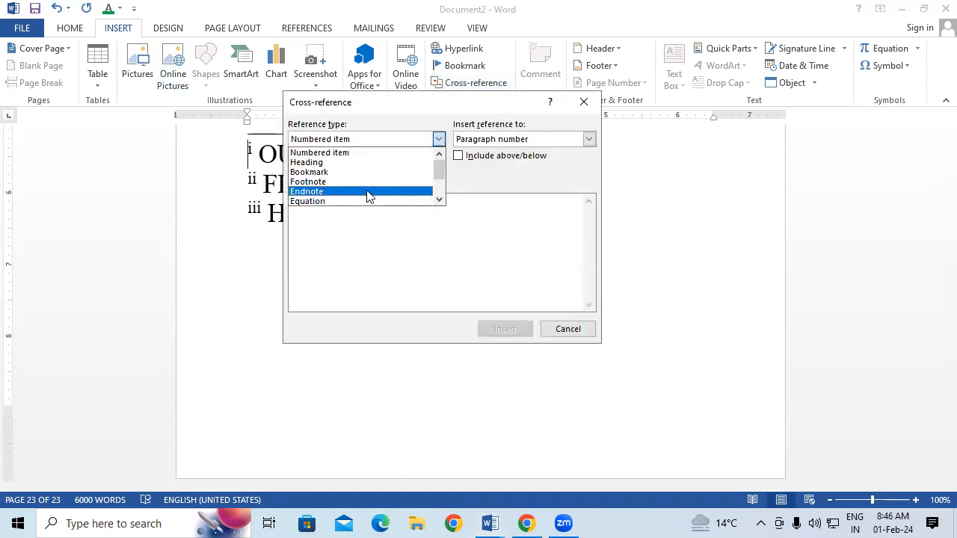
{"action": "left_click", "coordinate": [590, 109]}
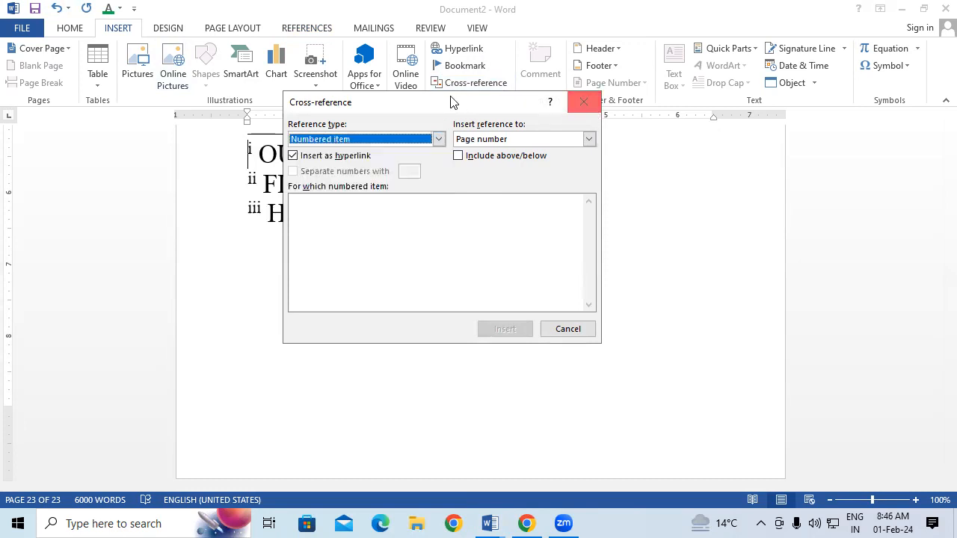
{"action": "left_click", "coordinate": [586, 104]}
{"action": "left_click", "coordinate": [306, 29]}
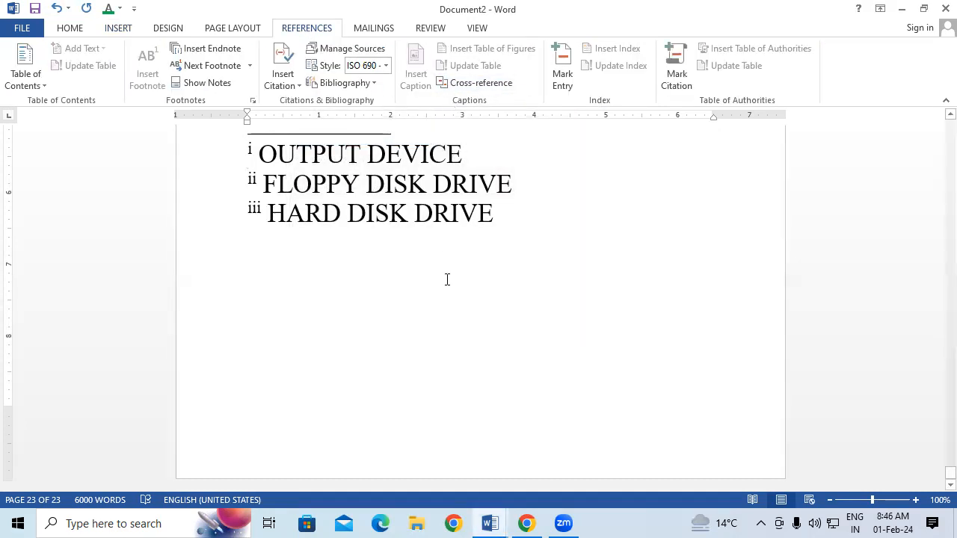
{"action": "left_click", "coordinate": [503, 83]}
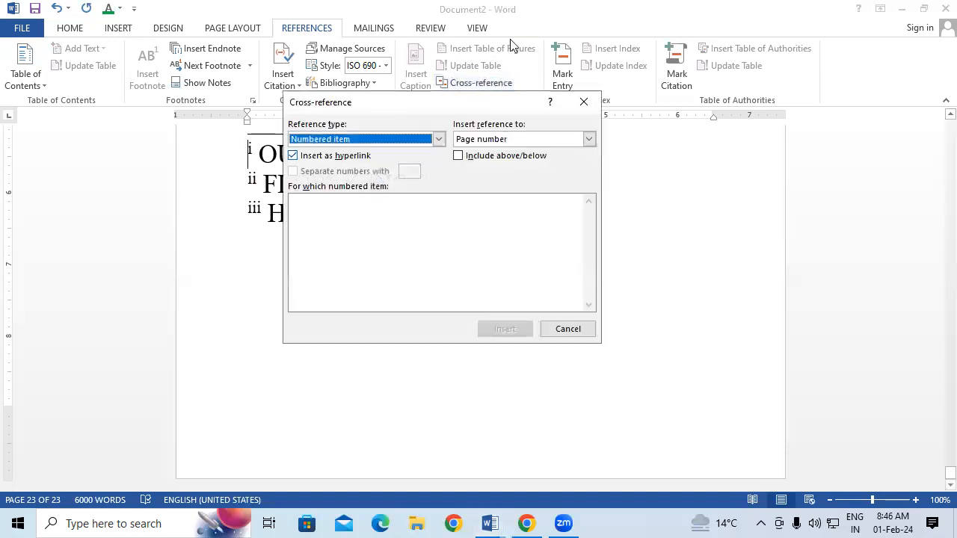
{"action": "left_click_drag", "start_coordinate": [488, 105], "coordinate": [496, 142]}
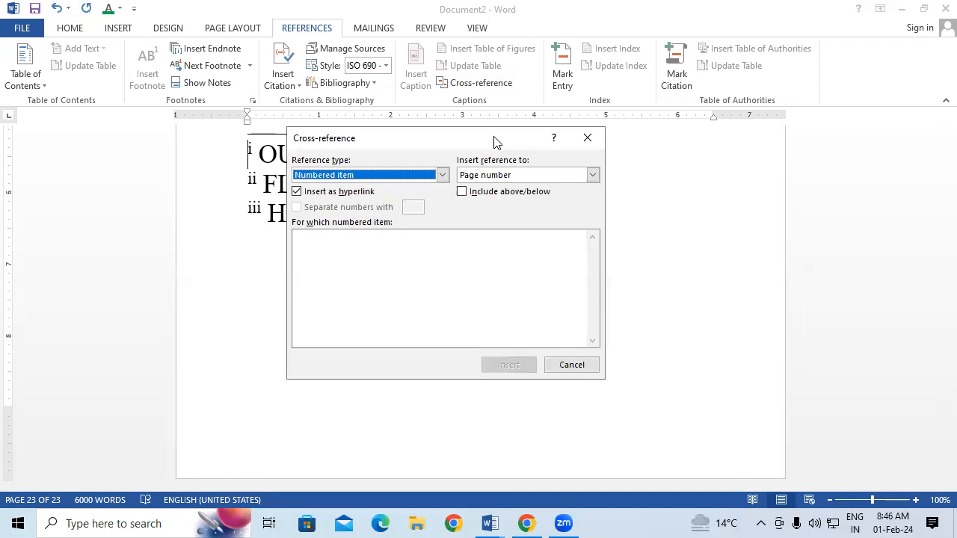
{"action": "left_click_drag", "start_coordinate": [500, 141], "coordinate": [746, 178]}
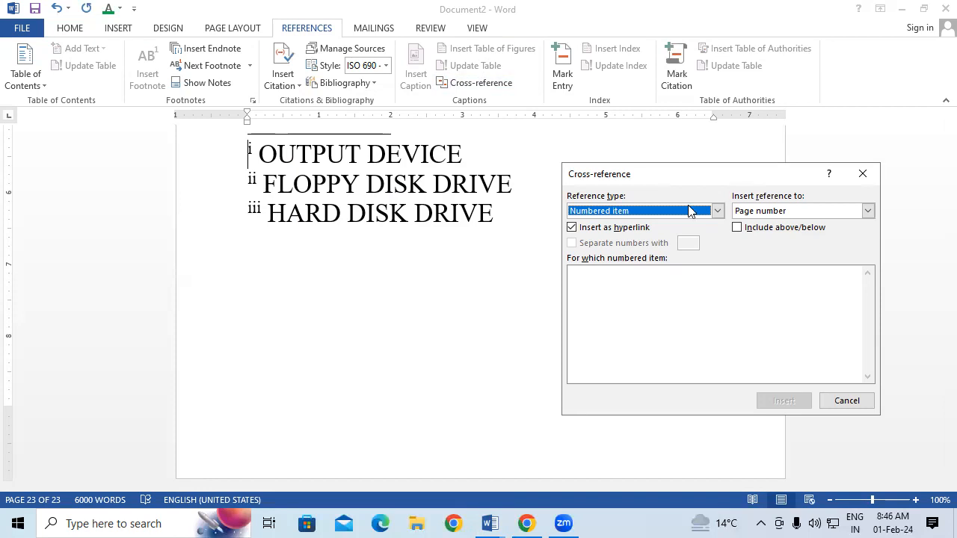
{"action": "left_click", "coordinate": [719, 210]}
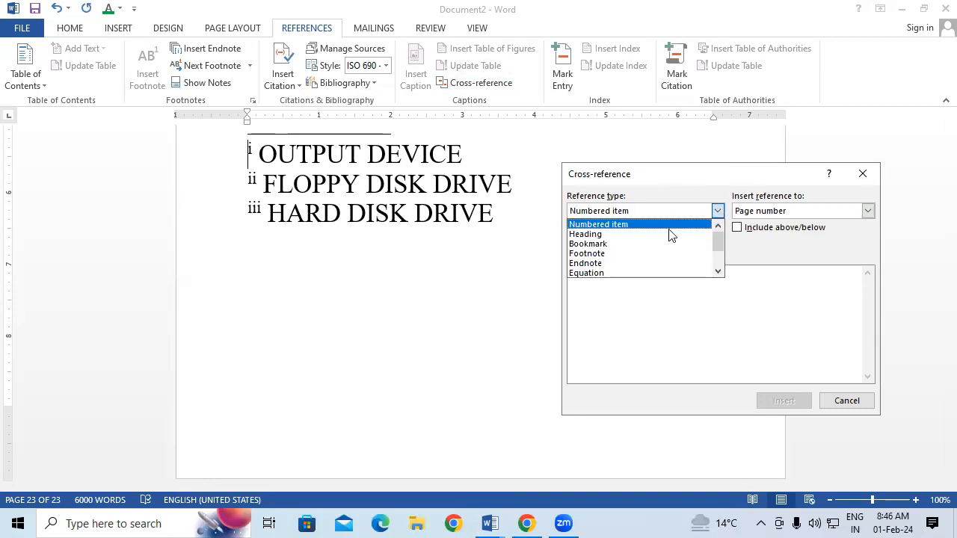
{"action": "left_click", "coordinate": [631, 254]}
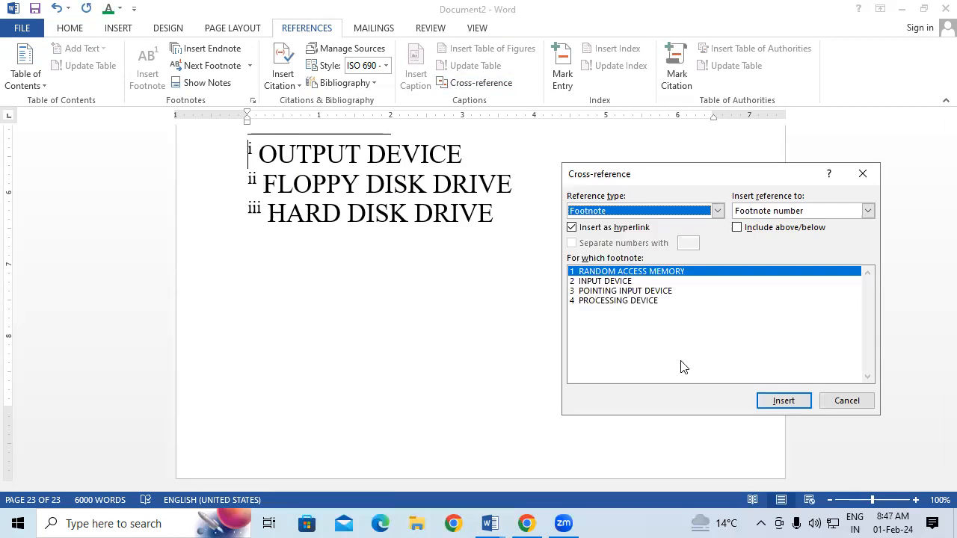
{"action": "left_click", "coordinate": [650, 300]}
{"action": "left_click", "coordinate": [650, 291]}
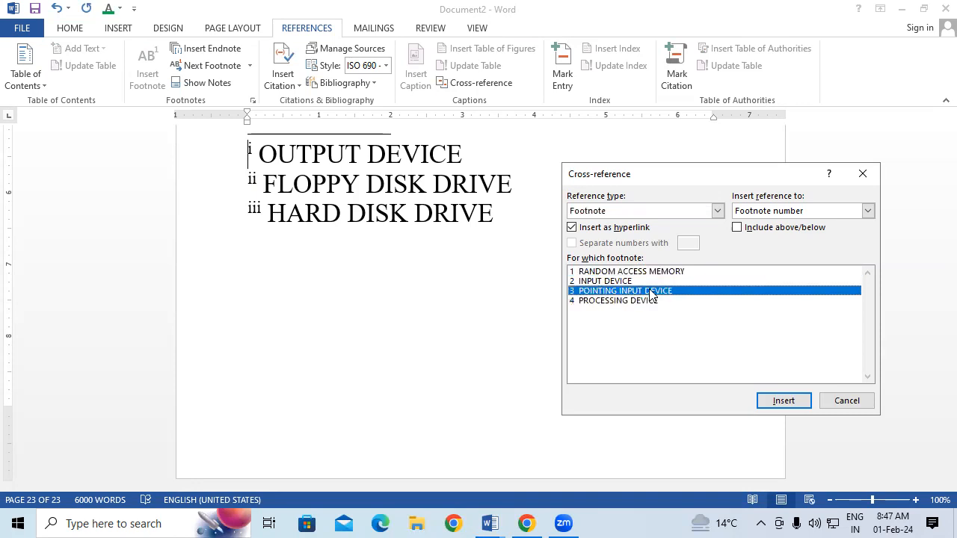
{"action": "left_click", "coordinate": [615, 282]}
{"action": "left_click", "coordinate": [619, 272]}
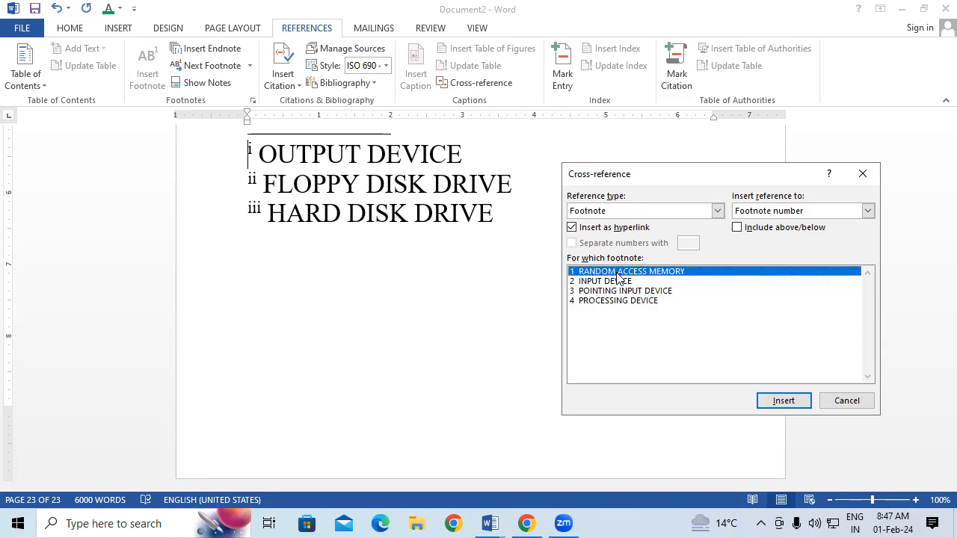
{"action": "left_click", "coordinate": [717, 211]}
{"action": "left_click", "coordinate": [634, 263]}
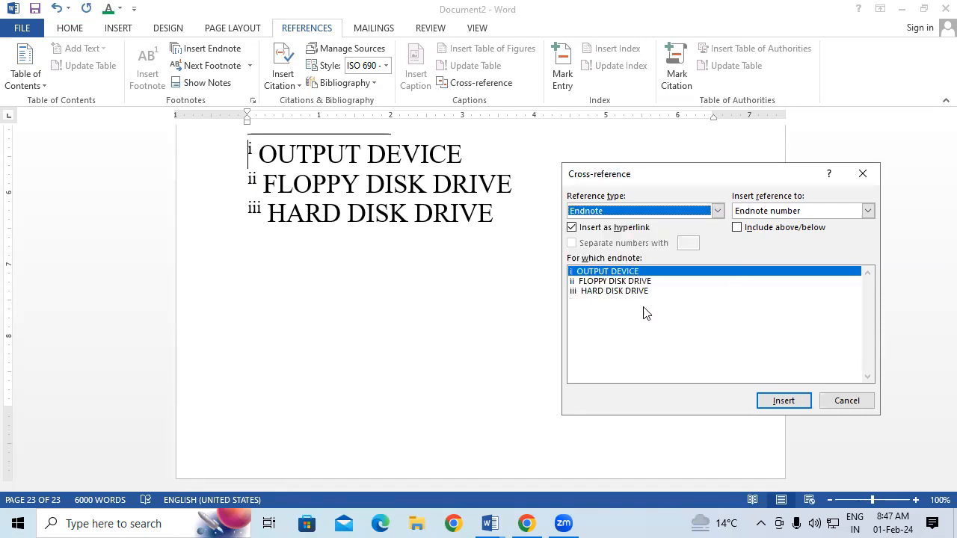
{"action": "left_click", "coordinate": [861, 167]}
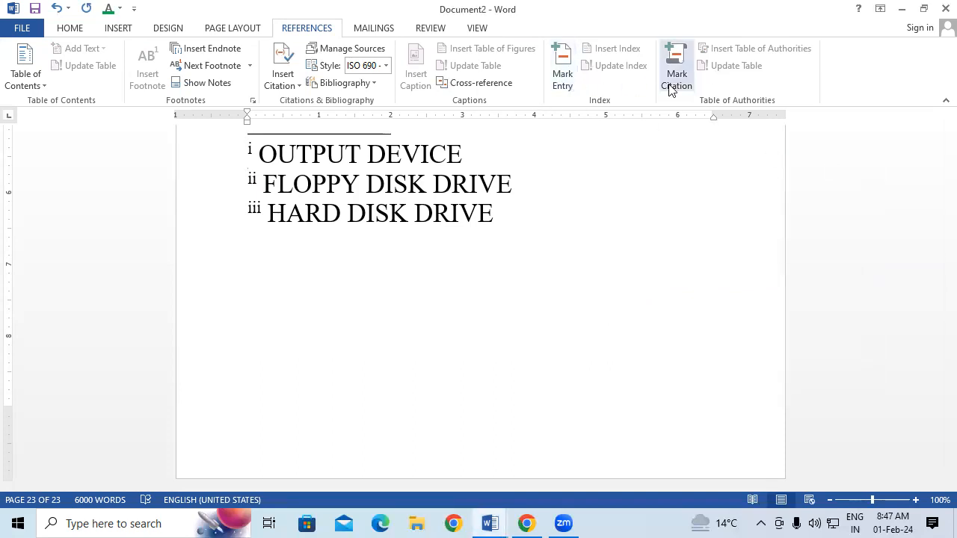